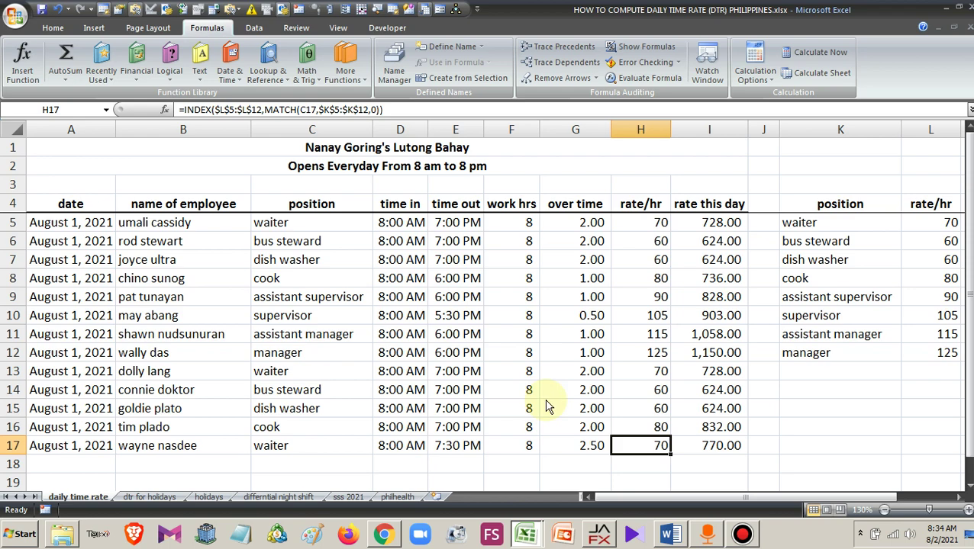
- Open the Save As dialog, cancel it without saving, and select the last employee's waiter position
{"action": "key", "text": "F12"}
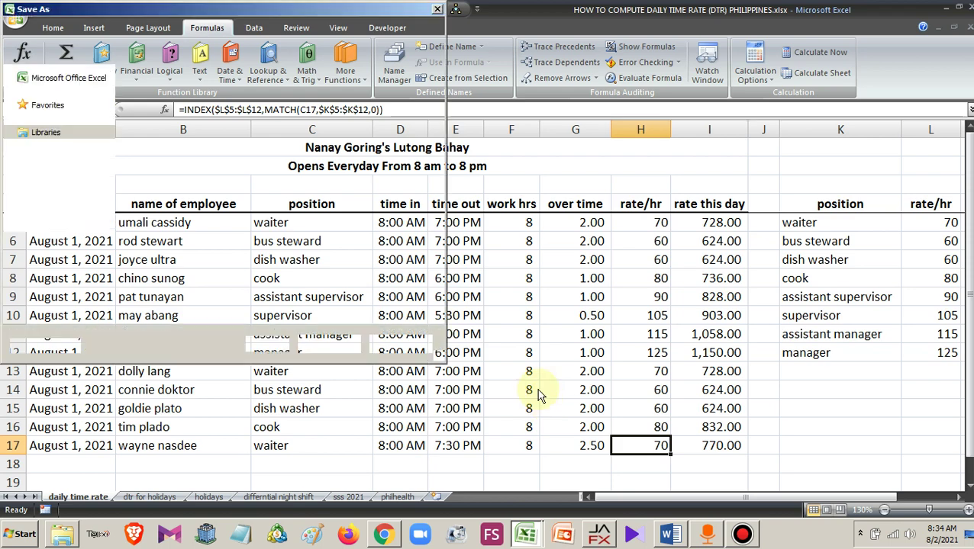
{"action": "key", "text": "Escape"}
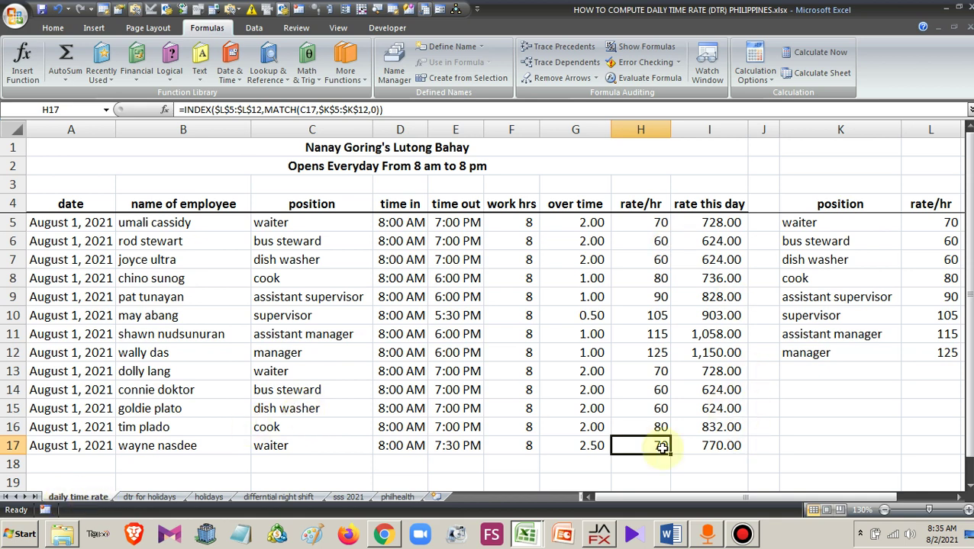
{"action": "left_click", "coordinate": [269, 446]}
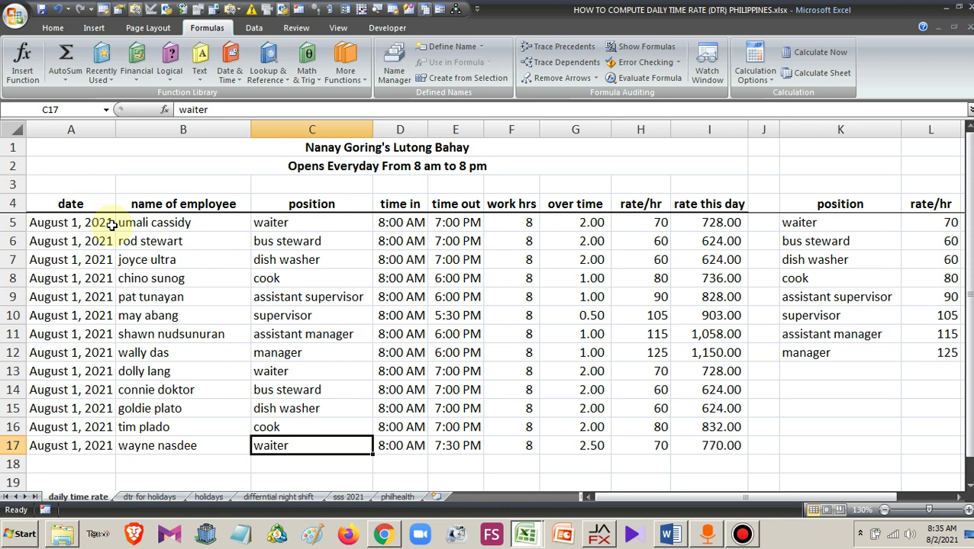
- Jump from C5 to the bottom of the position column and scroll right to show the ot 20% column M
{"action": "left_click", "coordinate": [308, 226]}
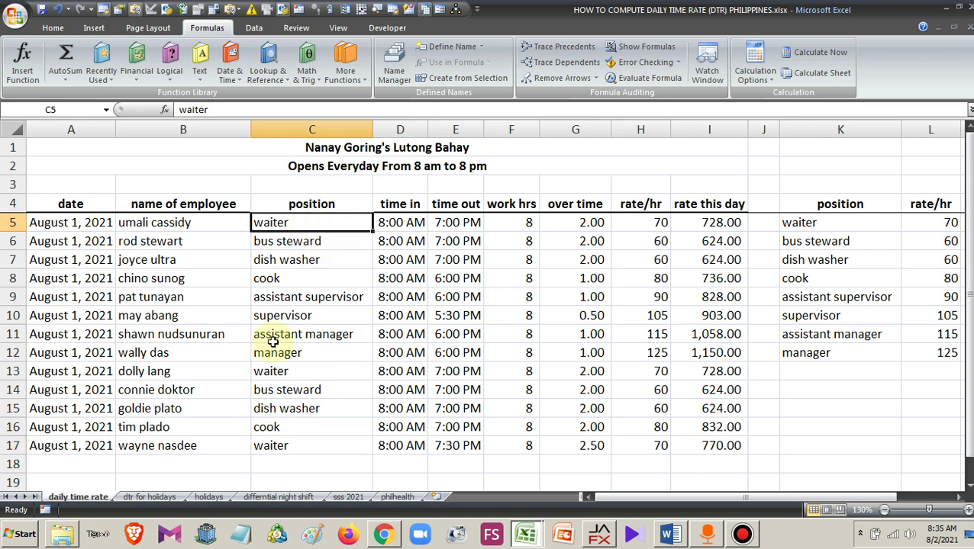
{"action": "key", "text": "ctrl+Down"}
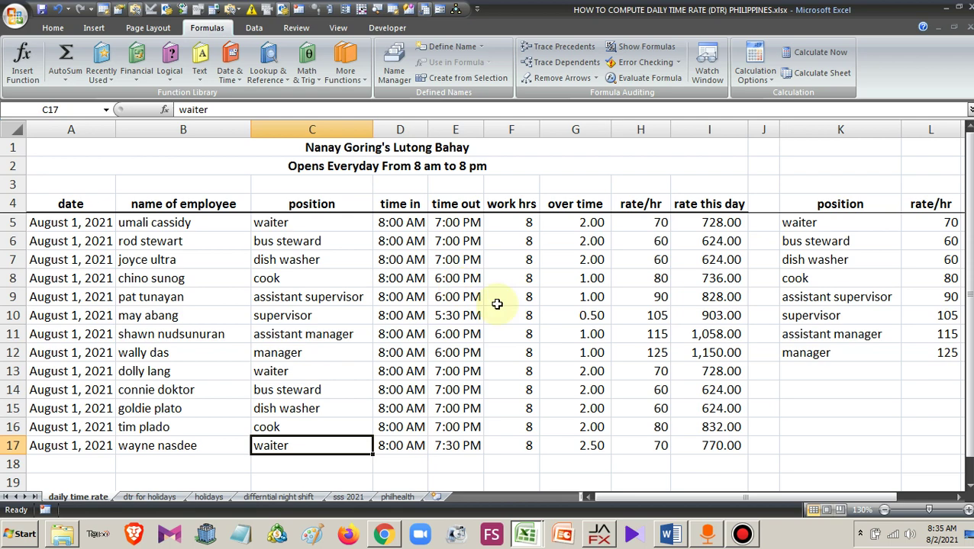
{"action": "left_click", "coordinate": [958, 497]}
{"action": "left_click", "coordinate": [958, 497]}
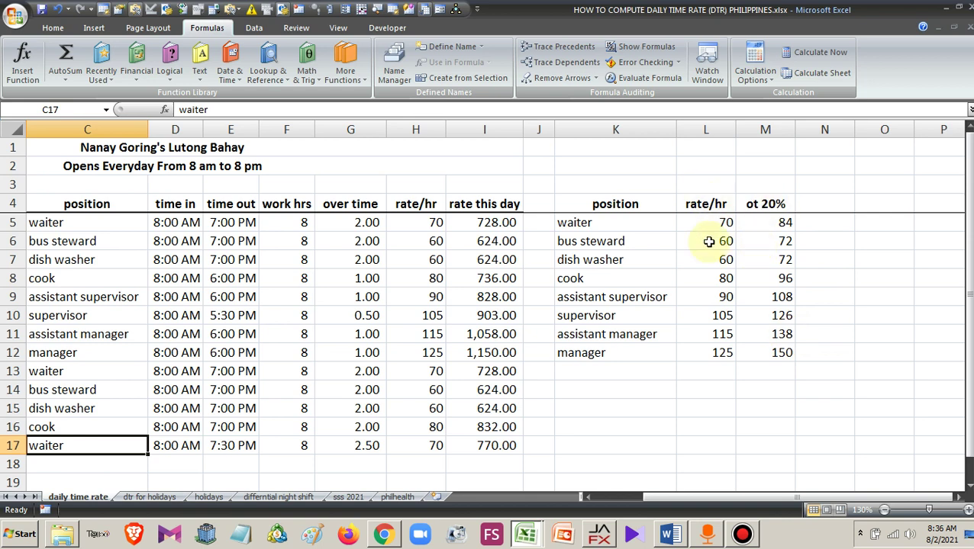
- Check the rate/hr values and the =(L*1.2) ot 20% formulas for waiter, bus steward and dish washer
{"action": "left_click", "coordinate": [709, 223]}
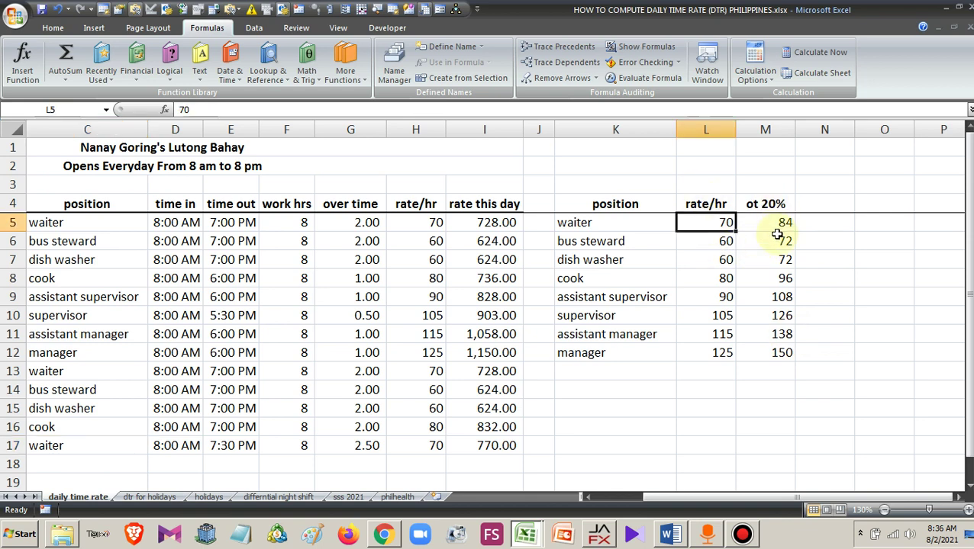
{"action": "left_click", "coordinate": [775, 227]}
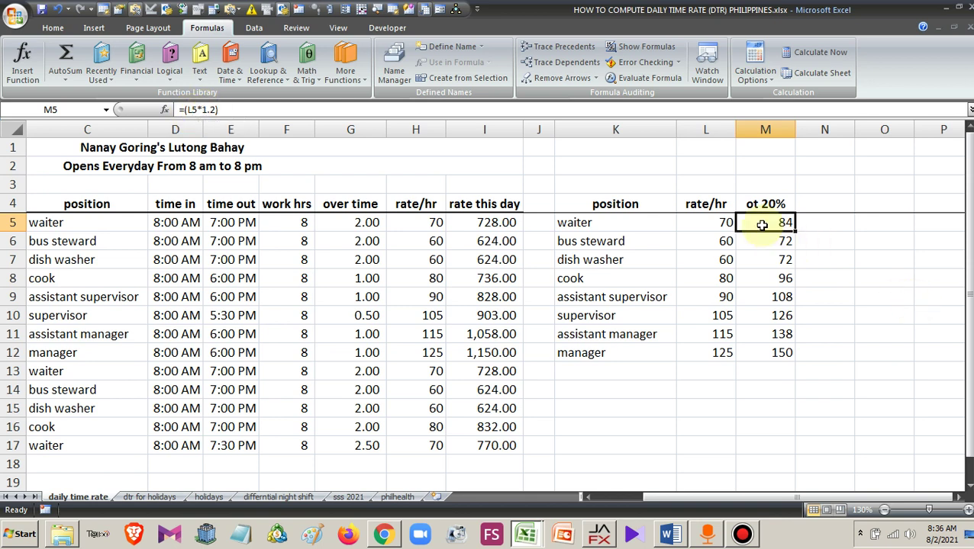
{"action": "left_click", "coordinate": [721, 224]}
{"action": "left_click", "coordinate": [780, 242]}
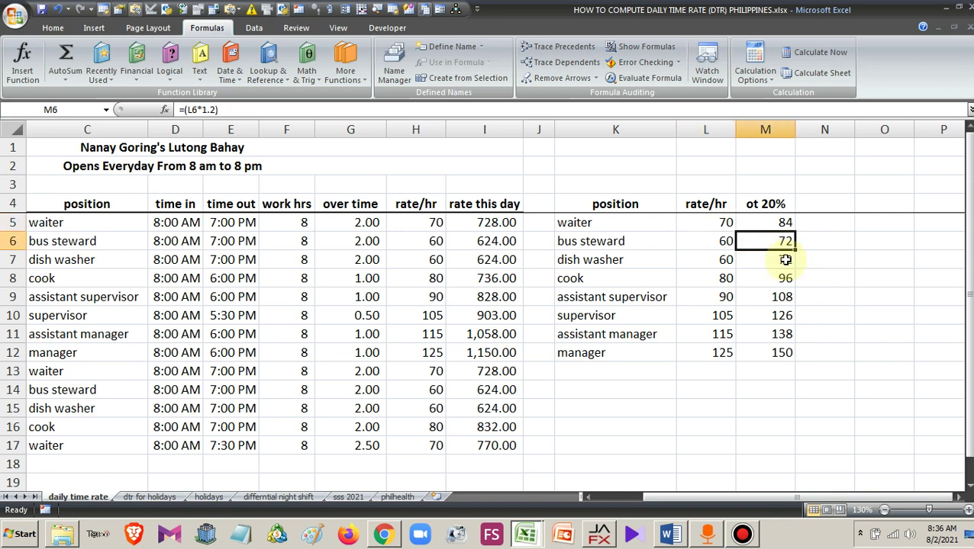
{"action": "left_click", "coordinate": [785, 260]}
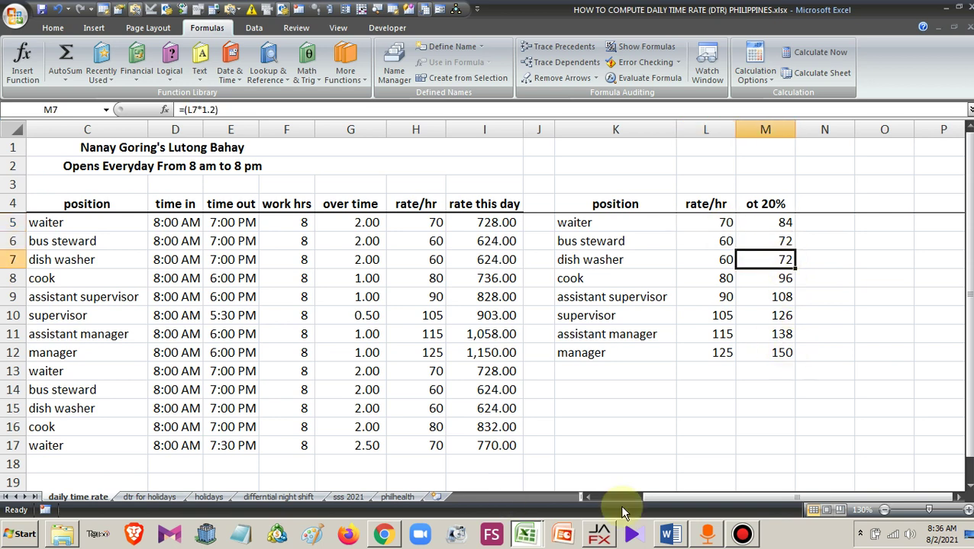
- Scroll back to the employee columns and review row 5's name, waiter position, 8:00 AM in and 7:00 PM out
{"action": "left_click_drag", "start_coordinate": [604, 497], "coordinate": [584, 496]}
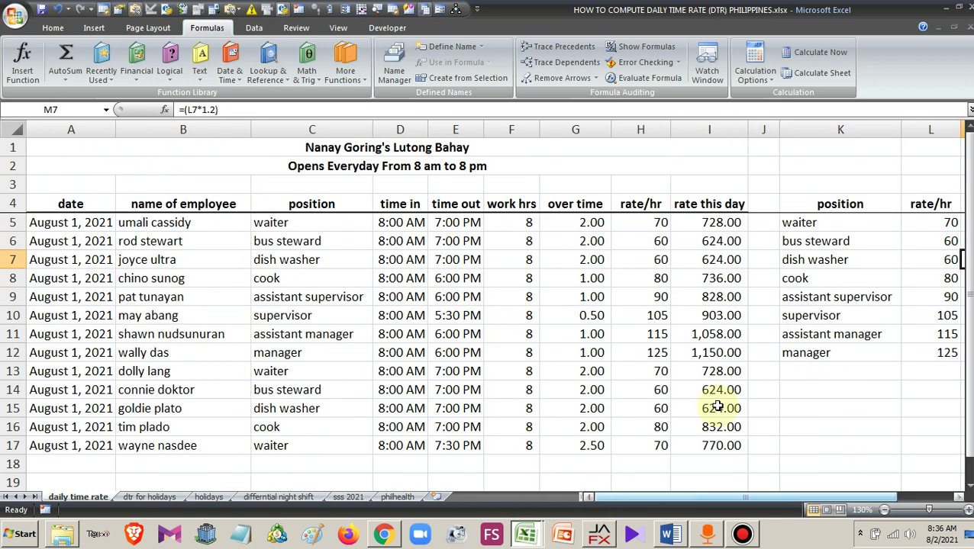
{"action": "scroll", "coordinate": [493, 299], "scroll_direction": "down", "scroll_amount": 2}
{"action": "scroll", "coordinate": [494, 305], "scroll_direction": "up", "scroll_amount": 2}
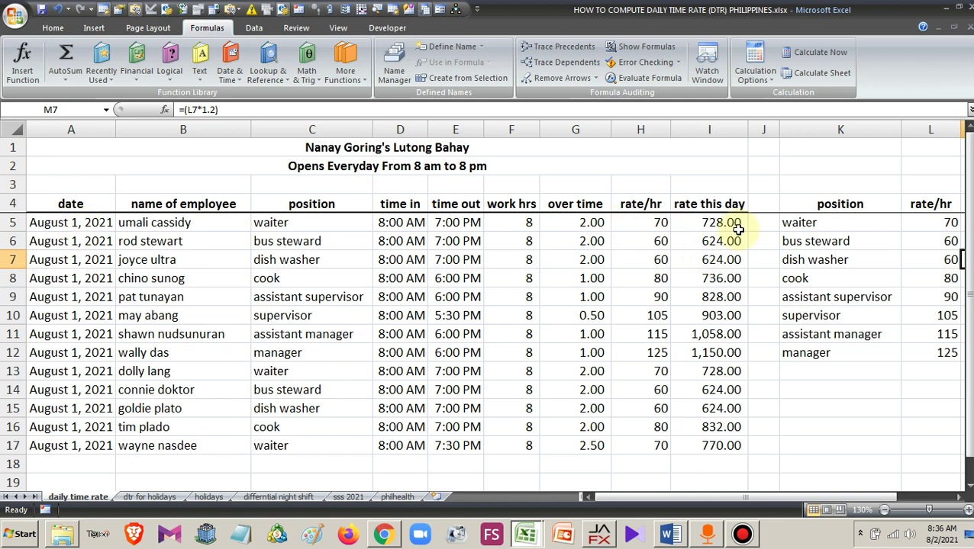
{"action": "left_click", "coordinate": [305, 224]}
{"action": "left_click", "coordinate": [159, 225]}
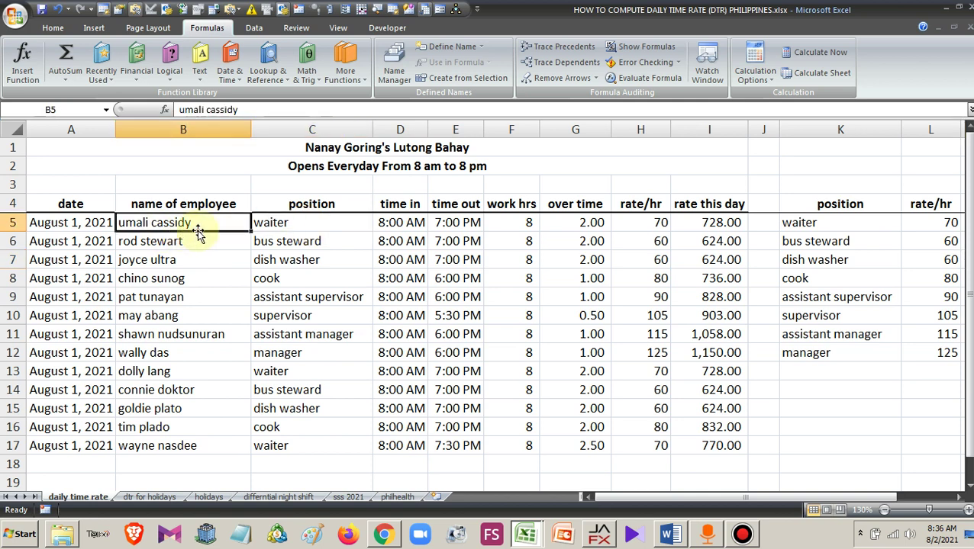
{"action": "left_click", "coordinate": [323, 226]}
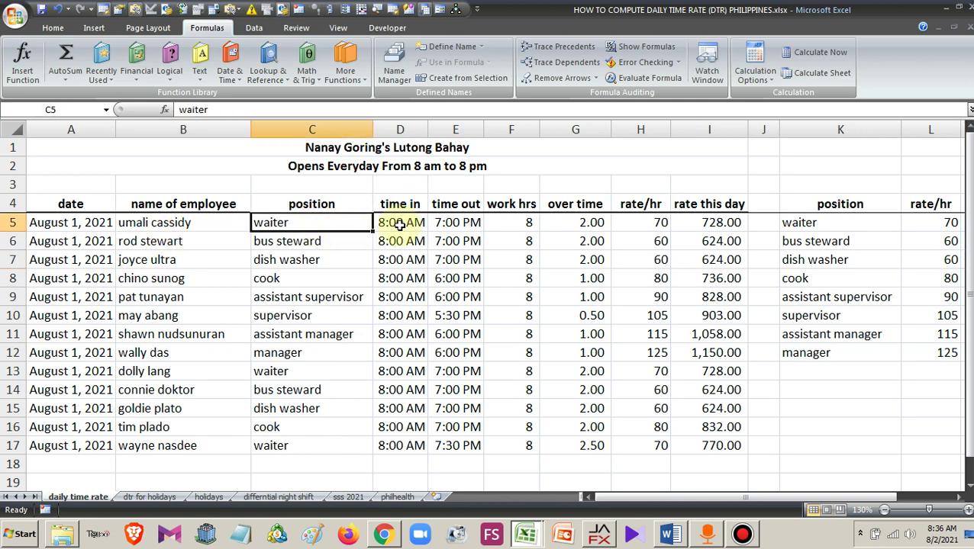
{"action": "left_click", "coordinate": [399, 225]}
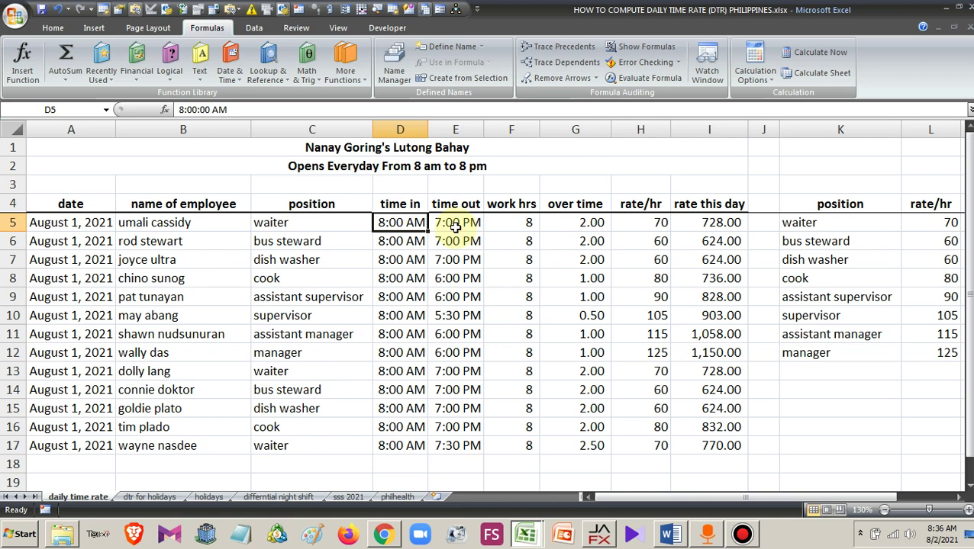
{"action": "left_click", "coordinate": [455, 227]}
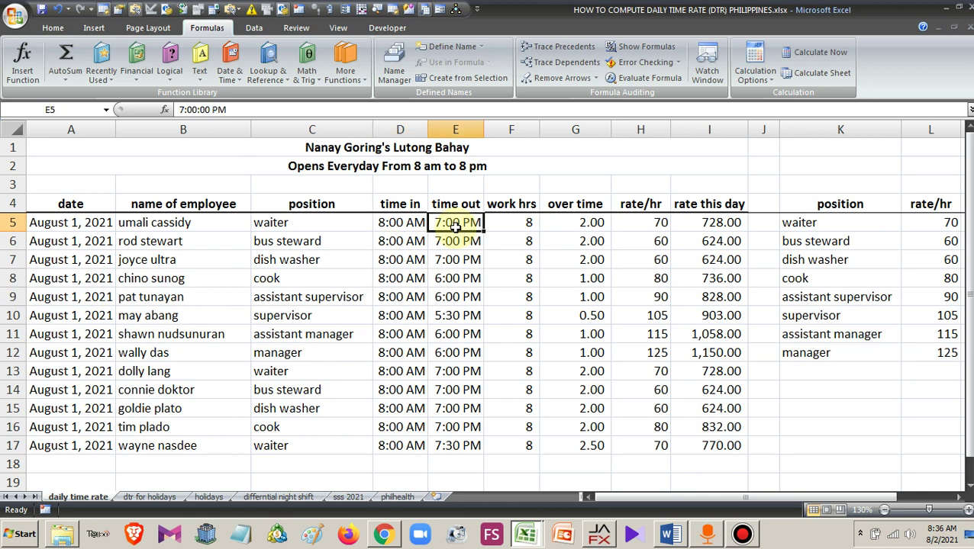
- Display row 5's work hrs, over time, rate/hr lookup and rate this day formulas
{"action": "left_click", "coordinate": [524, 228]}
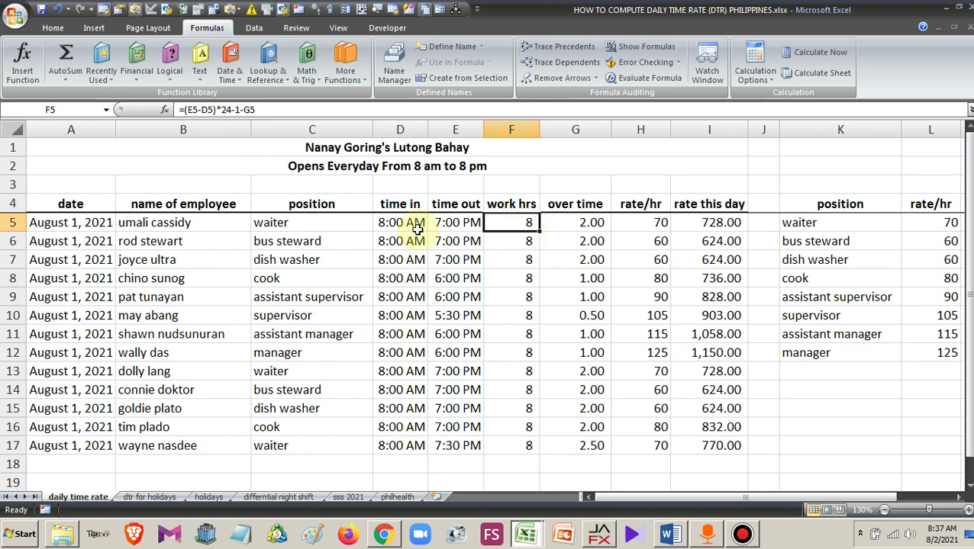
{"action": "left_click", "coordinate": [578, 218]}
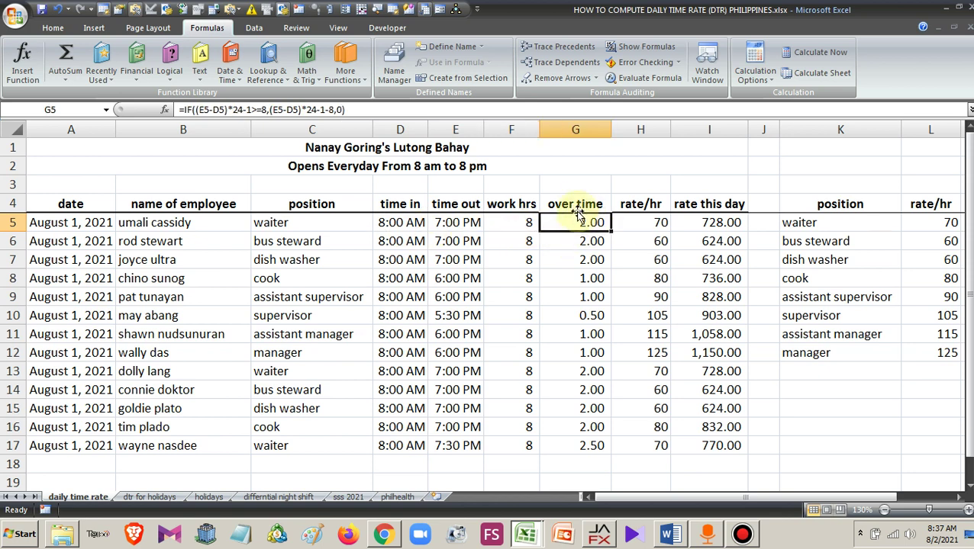
{"action": "left_click", "coordinate": [656, 222]}
{"action": "left_click", "coordinate": [728, 223]}
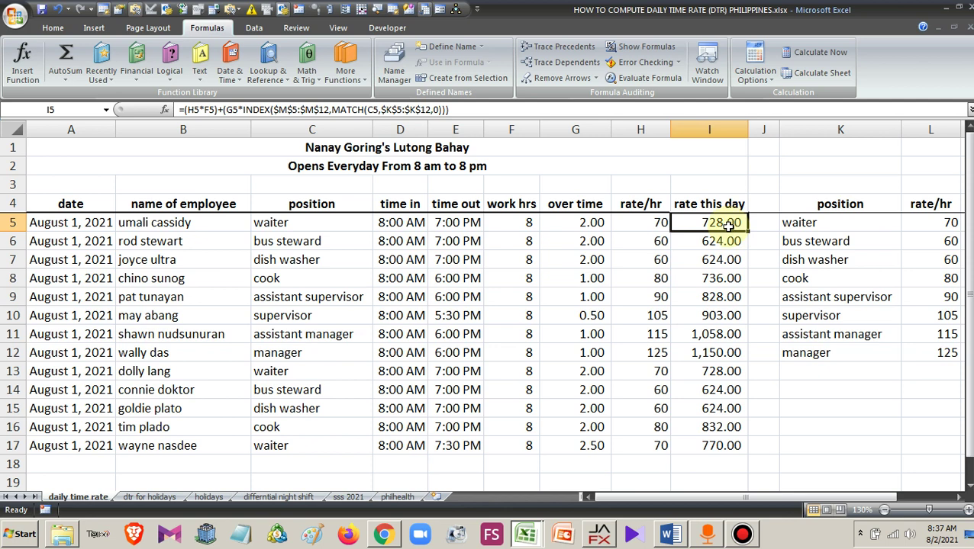
- Recheck row 5's time in, time out and daily pay, then scroll below the employee table
{"action": "scroll", "coordinate": [721, 226], "scroll_direction": "down", "scroll_amount": 3}
{"action": "scroll", "coordinate": [710, 229], "scroll_direction": "up", "scroll_amount": 3}
{"action": "left_click", "coordinate": [476, 308]}
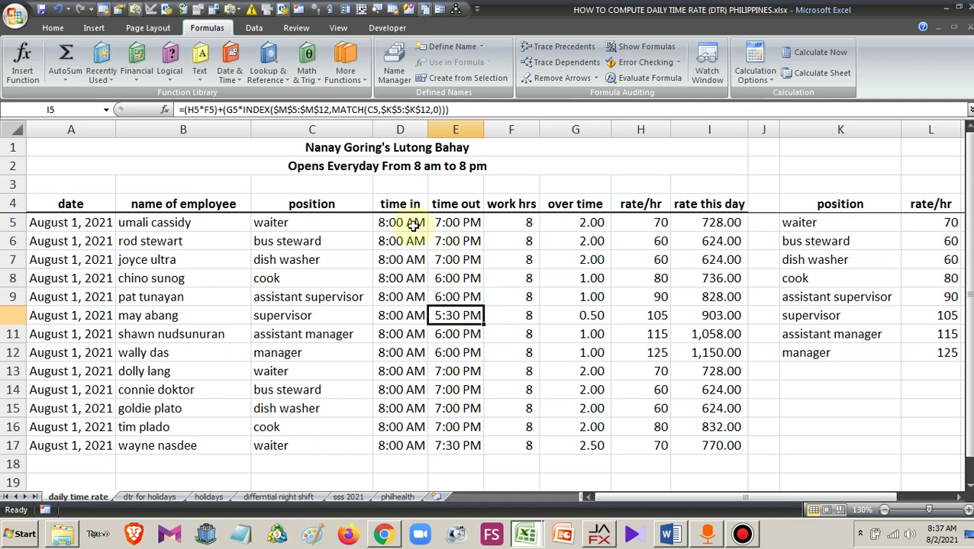
{"action": "left_click", "coordinate": [413, 223]}
{"action": "left_click", "coordinate": [466, 223]}
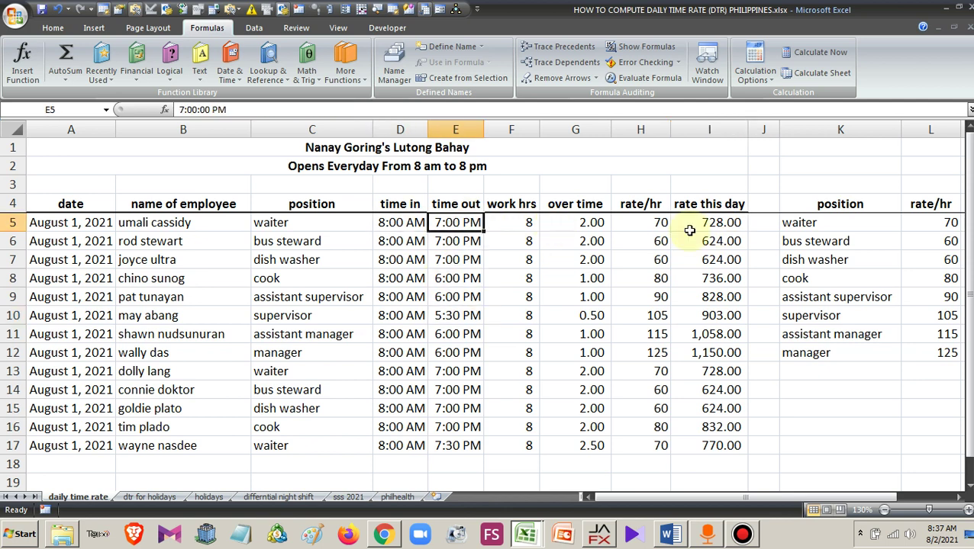
{"action": "key", "text": "Right"}
{"action": "key", "text": "Right"}
{"action": "key", "text": "Right"}
{"action": "key", "text": "Right"}
{"action": "scroll", "coordinate": [574, 348], "scroll_direction": "down", "scroll_amount": 2}
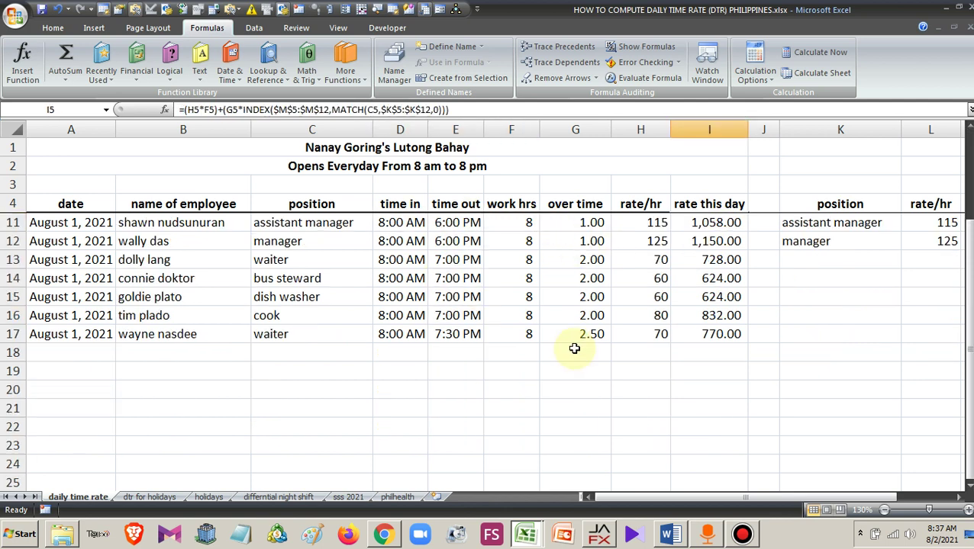
- Enter 8 am time in and 5 pm time out in test row 19
{"action": "left_click", "coordinate": [407, 372]}
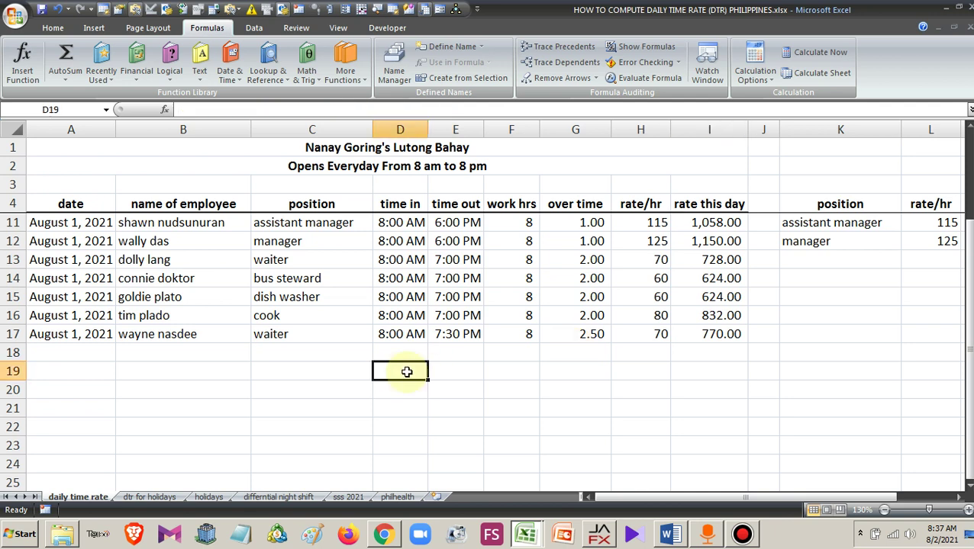
{"action": "scroll", "coordinate": [406, 372], "scroll_direction": "down", "scroll_amount": 1}
{"action": "scroll", "coordinate": [427, 371], "scroll_direction": "up", "scroll_amount": 1}
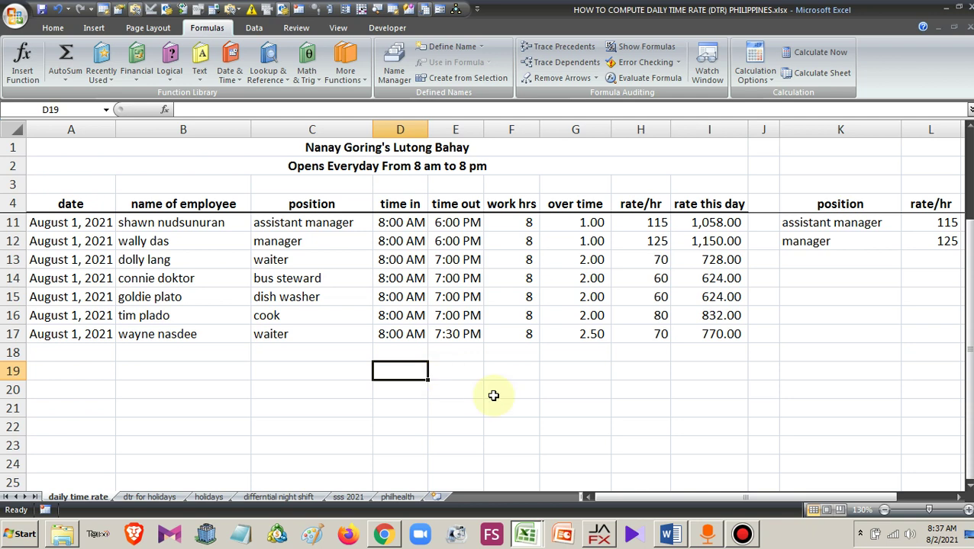
{"action": "type", "text": "8 am"}
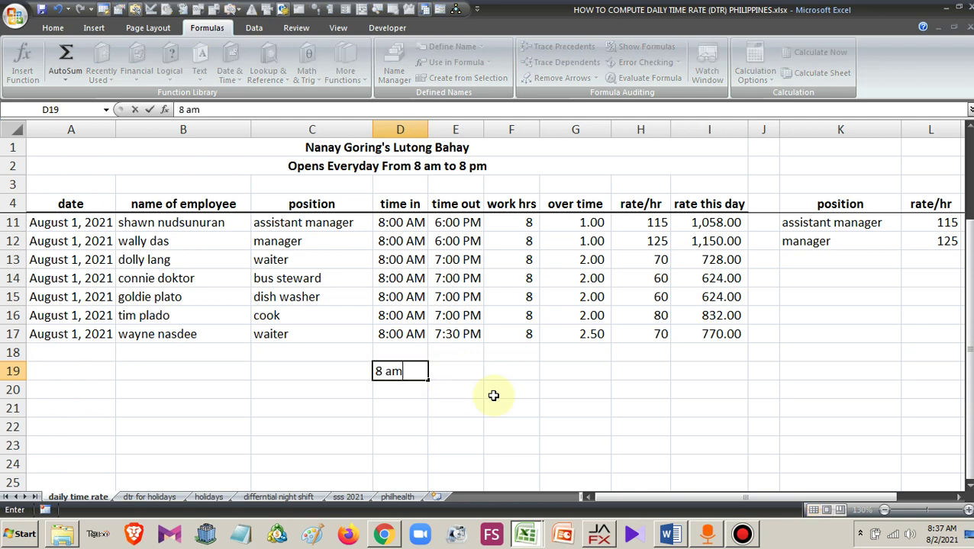
{"action": "key", "text": "Tab"}
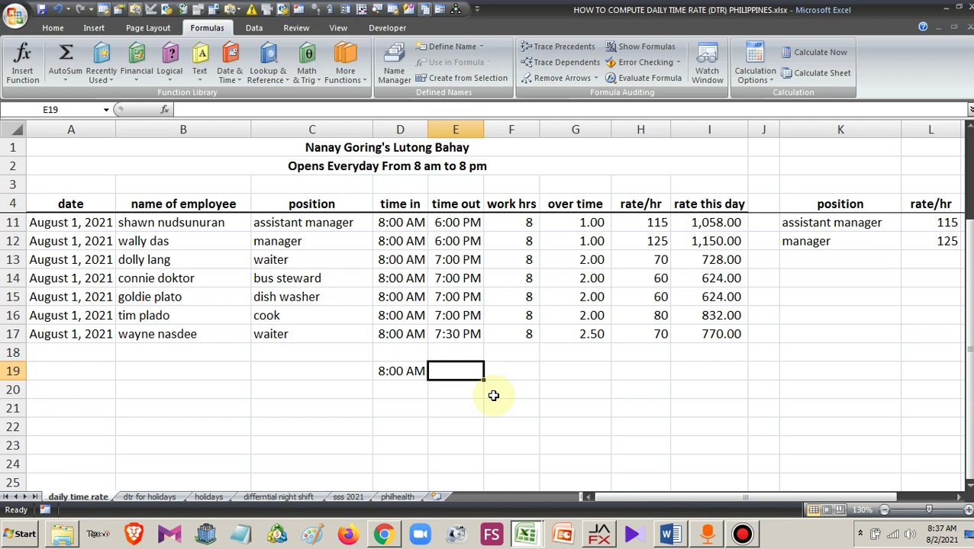
{"action": "type", "text": "5 p"}
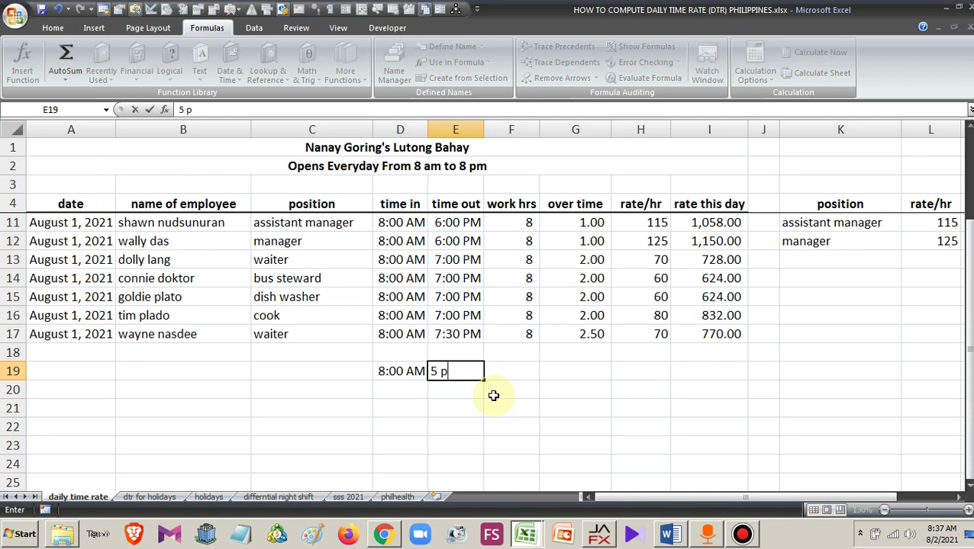
{"action": "type", "text": "m"}
{"action": "key", "text": "Tab"}
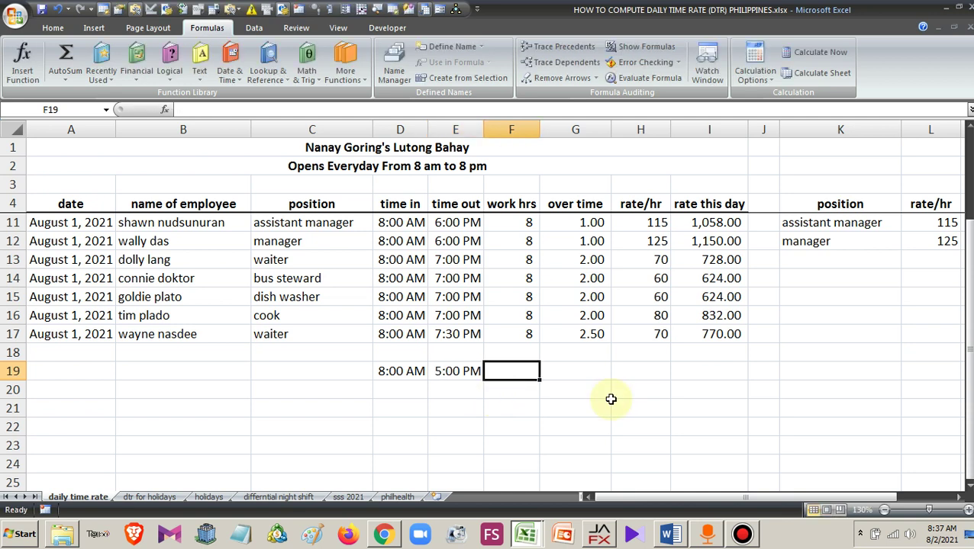
- Enter =E19-D19 in the test row's work hours cell F19
{"action": "left_click_drag", "start_coordinate": [516, 333], "coordinate": [701, 331]}
{"action": "right_click", "coordinate": [700, 331]}
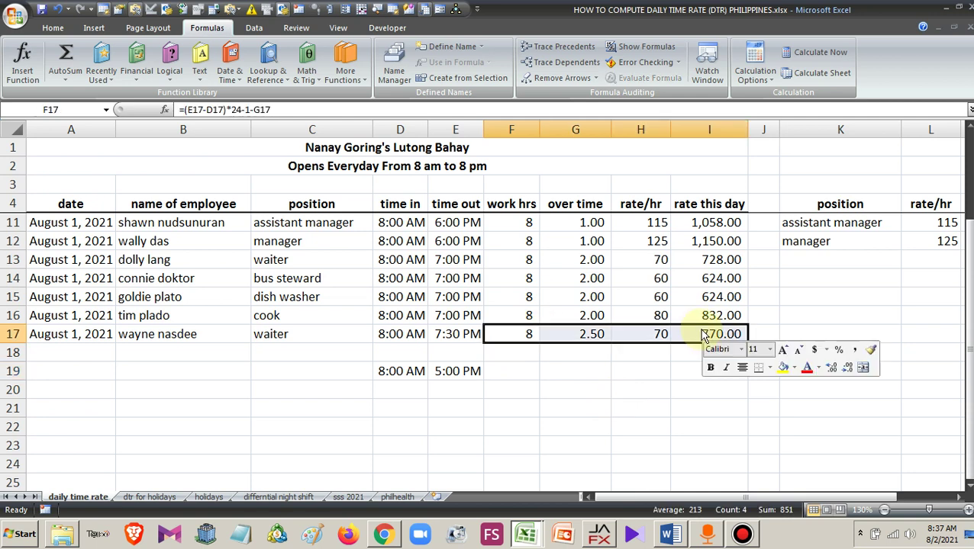
{"action": "left_click", "coordinate": [512, 372]}
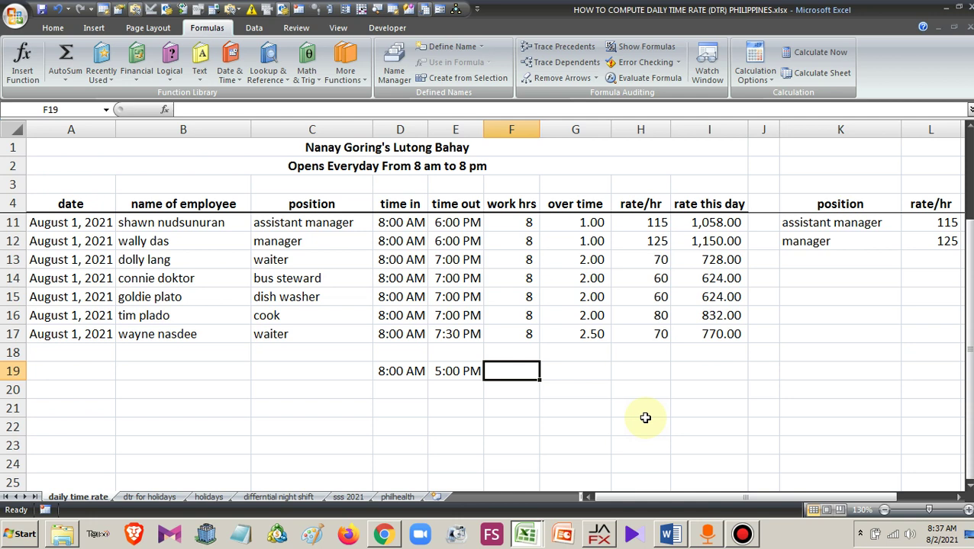
{"action": "type", "text": "="}
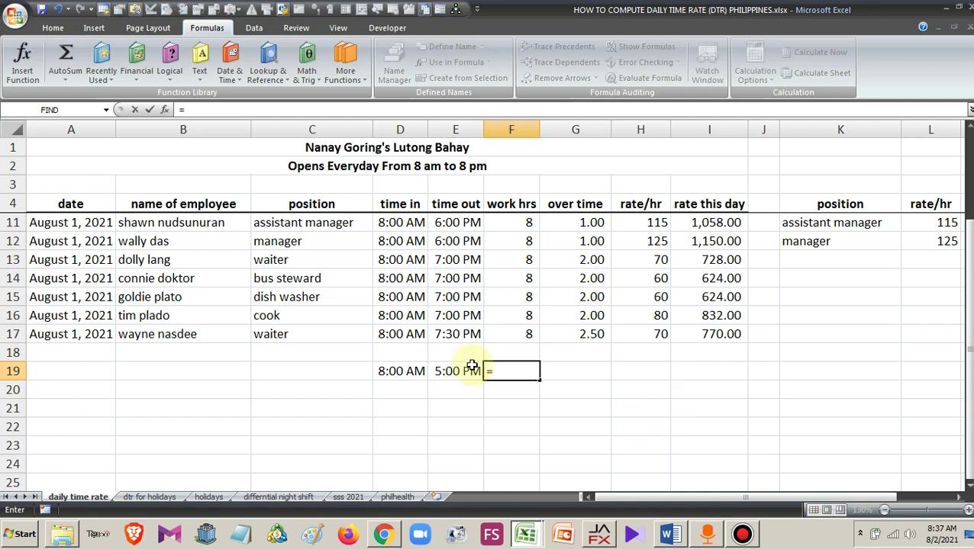
{"action": "left_click", "coordinate": [454, 371]}
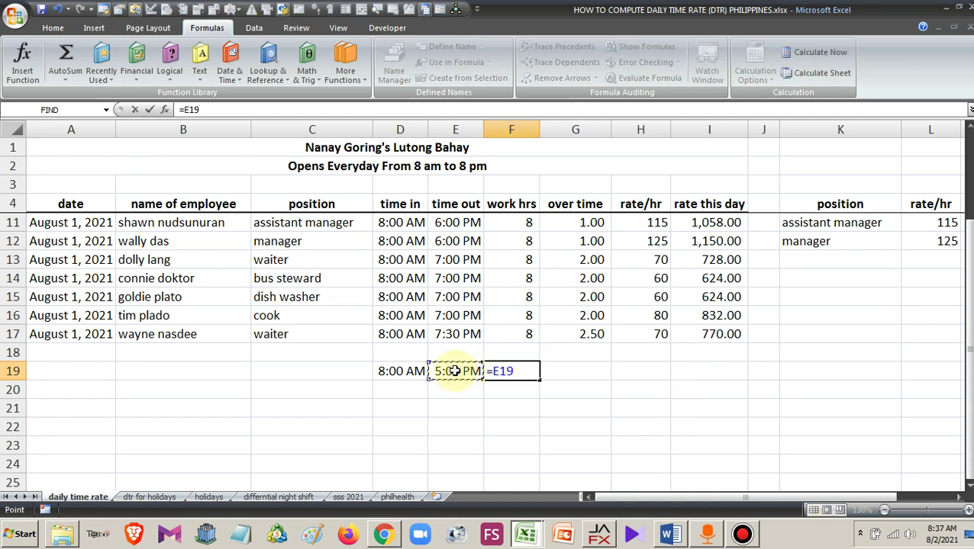
{"action": "type", "text": "-"}
{"action": "left_click", "coordinate": [388, 371]}
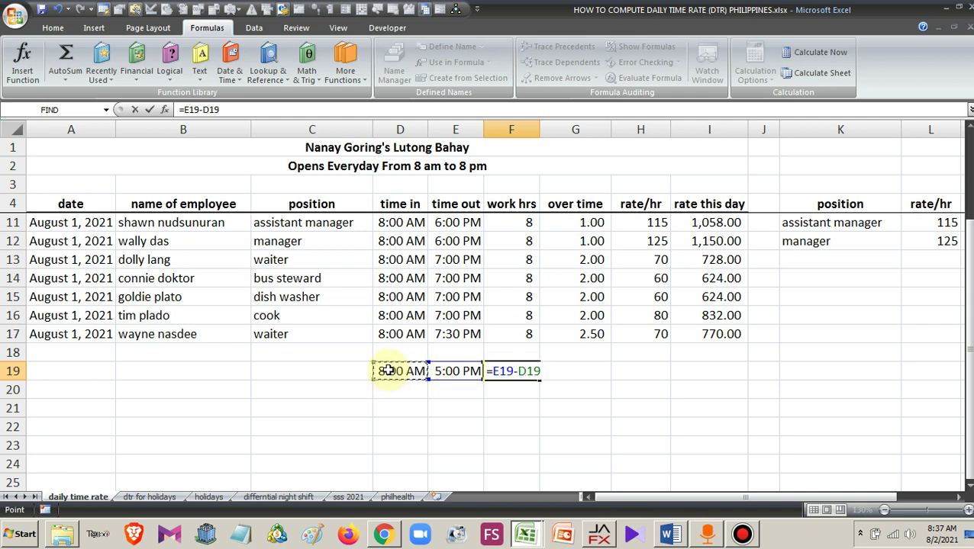
{"action": "key", "text": "Return"}
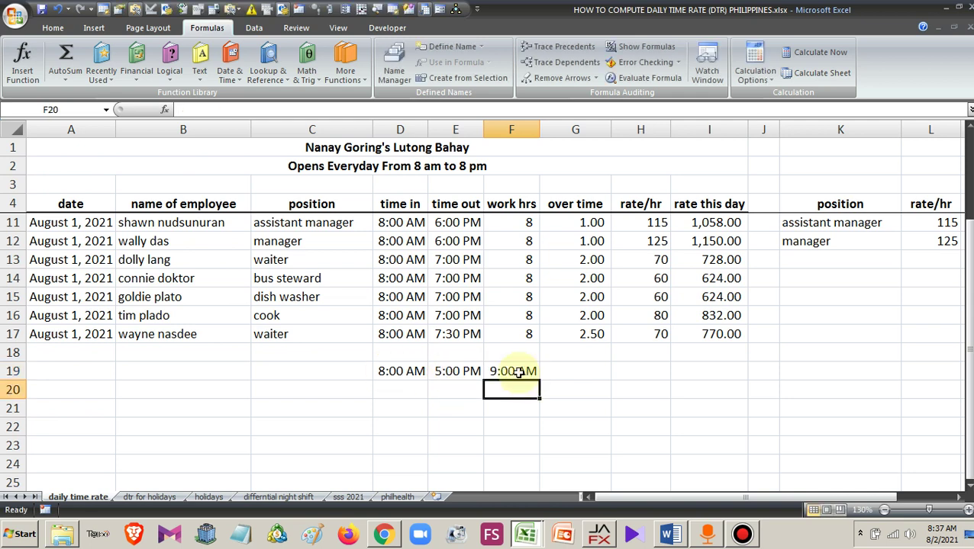
{"action": "left_click", "coordinate": [510, 372]}
- Format F19 as General so it shows 0.375, then start editing its formula
{"action": "right_click", "coordinate": [518, 374]}
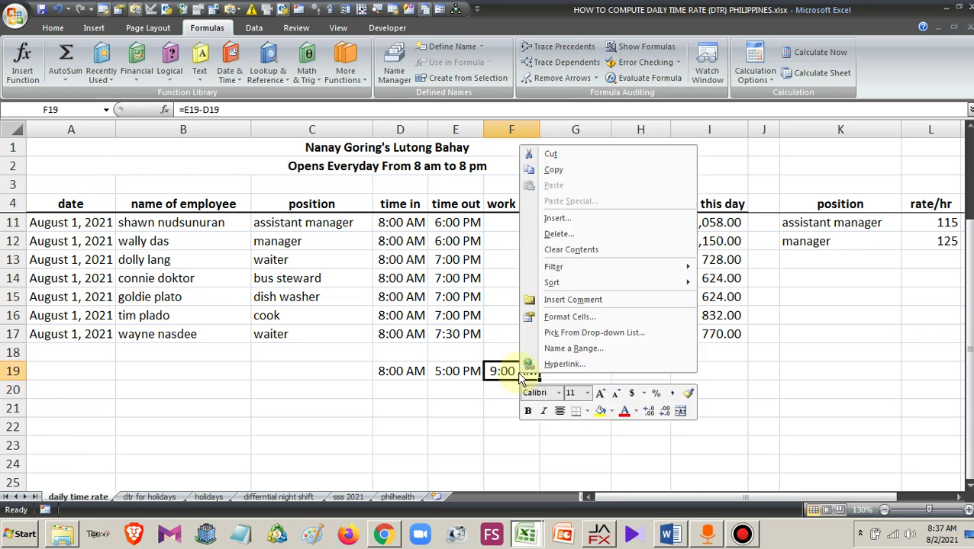
{"action": "left_click", "coordinate": [569, 317]}
{"action": "left_click", "coordinate": [431, 208]}
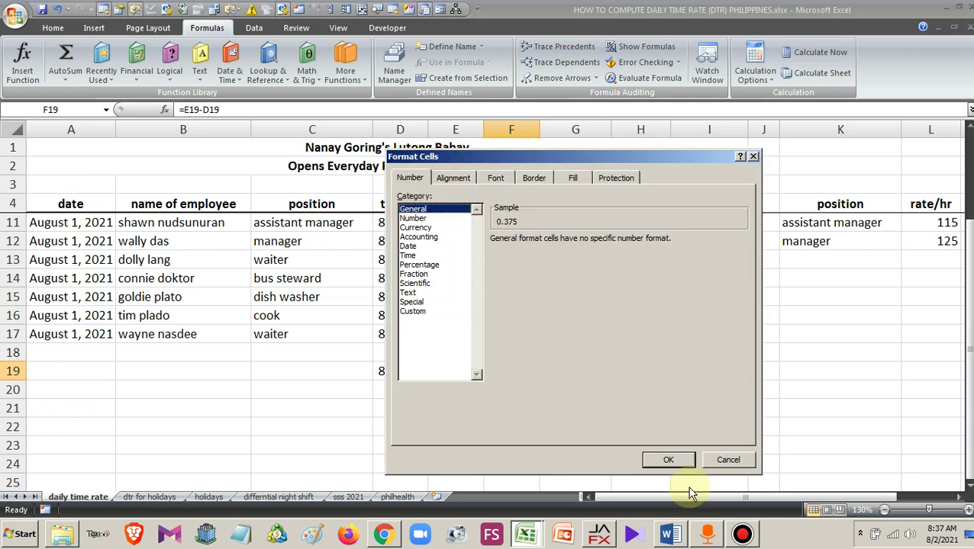
{"action": "left_click", "coordinate": [668, 460]}
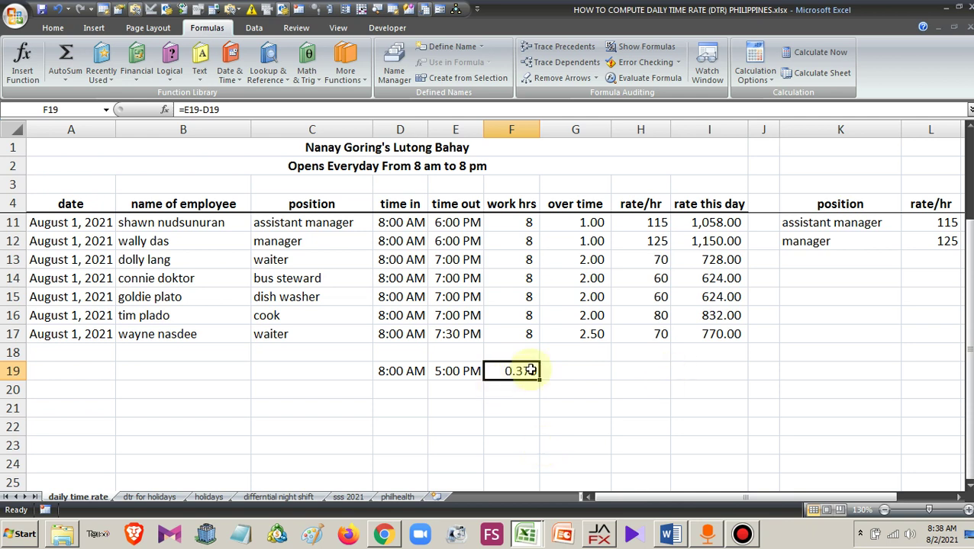
{"action": "left_click", "coordinate": [181, 109]}
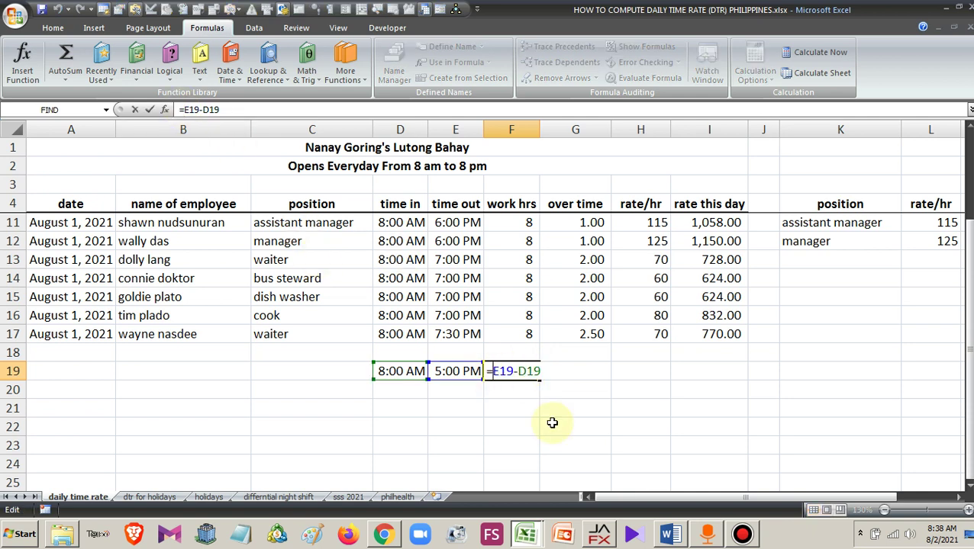
- Change F19 to =(E19-D19)*24 so the time difference is in hours
{"action": "type", "text": "("}
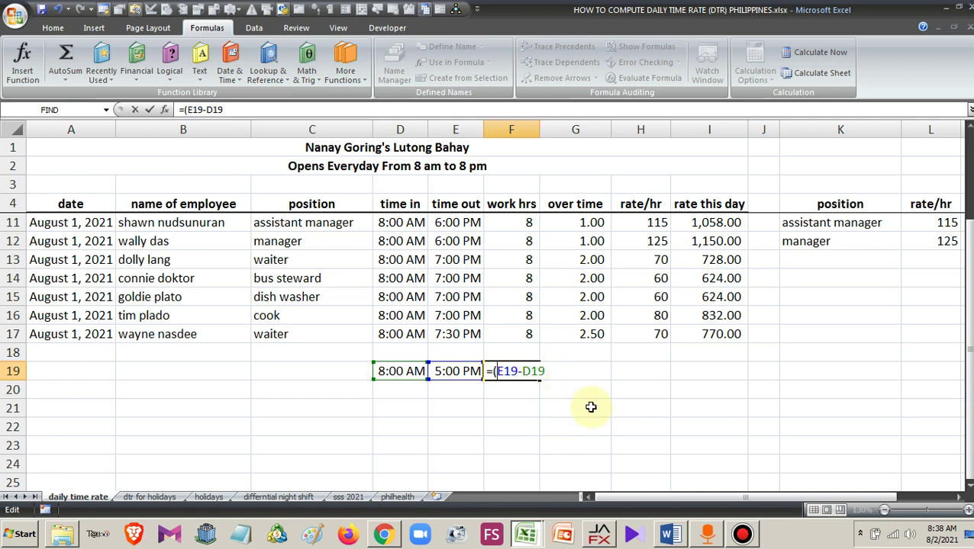
{"action": "key", "text": "End"}
{"action": "type", "text": ")"}
{"action": "type", "text": "*24"}
{"action": "key", "text": "Return"}
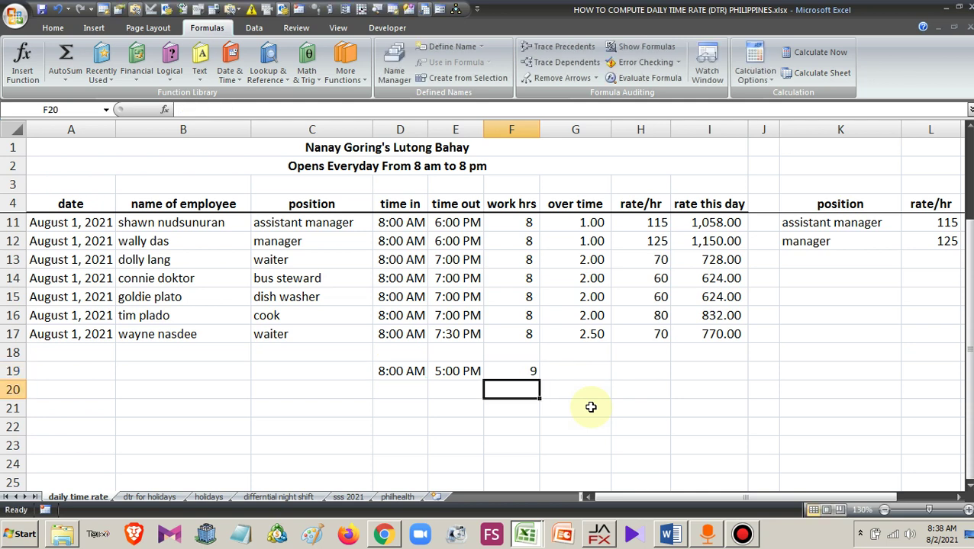
{"action": "left_click", "coordinate": [515, 372]}
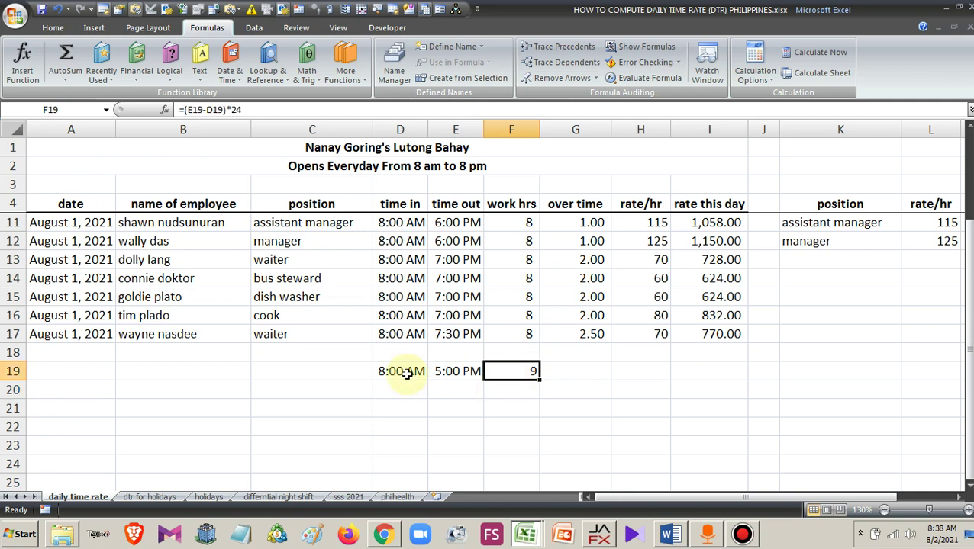
{"action": "left_click", "coordinate": [407, 372]}
{"action": "left_click", "coordinate": [441, 372]}
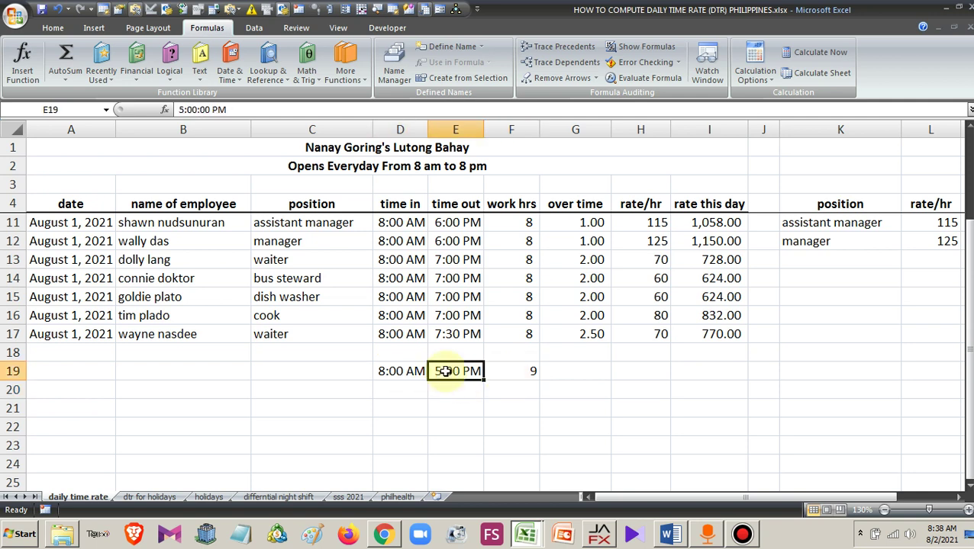
{"action": "left_click", "coordinate": [523, 372]}
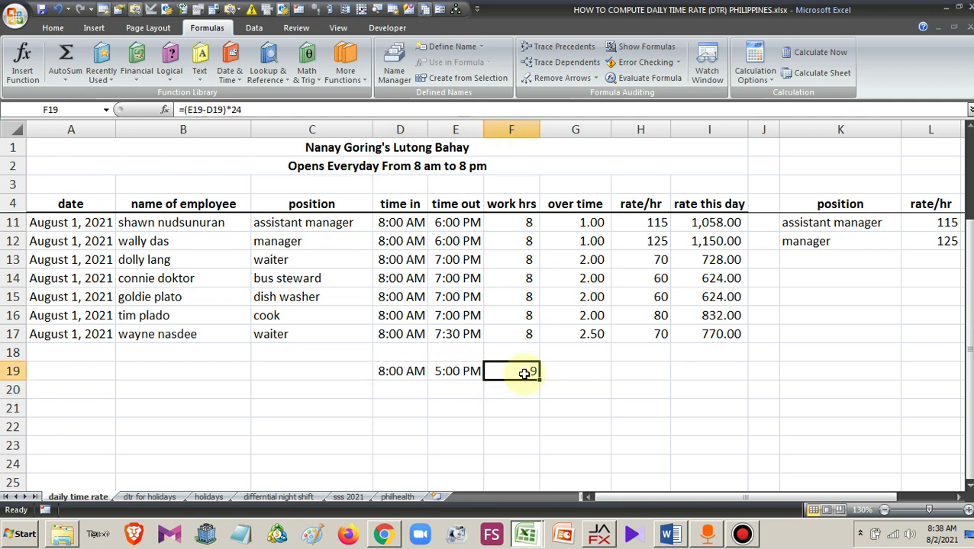
- Append -1 to F19's formula to deduct a break hour, giving 8 work hours
{"action": "left_click", "coordinate": [253, 110]}
{"action": "type", "text": "-1"}
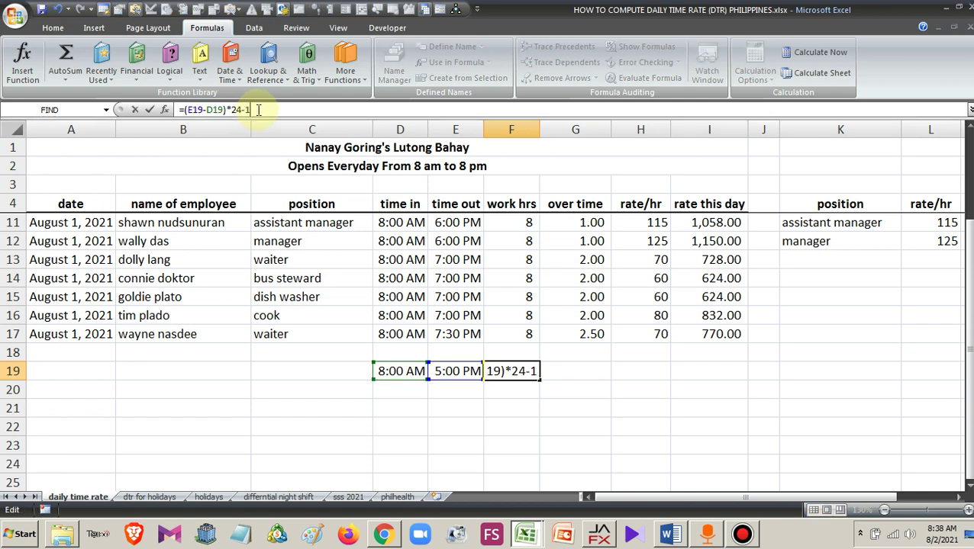
{"action": "key", "text": "Return"}
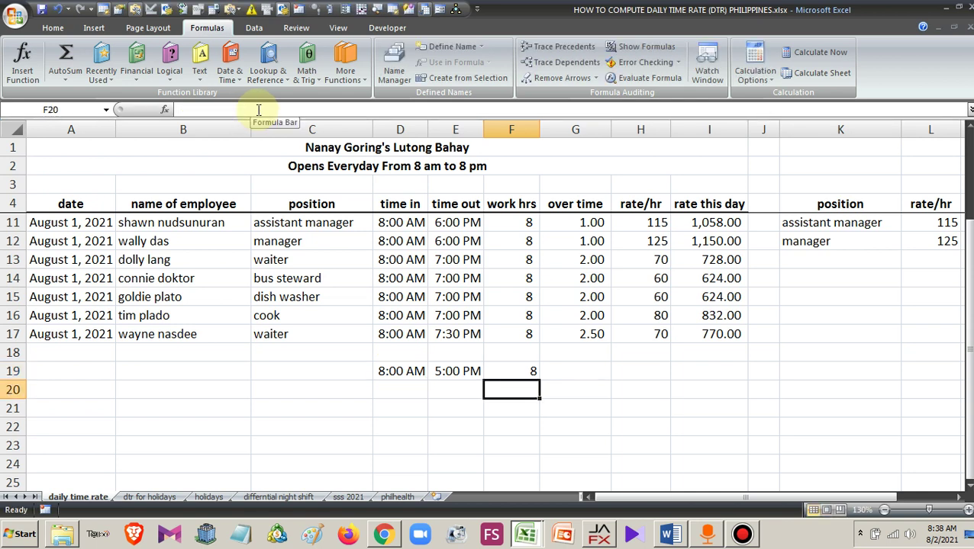
{"action": "left_click", "coordinate": [519, 375]}
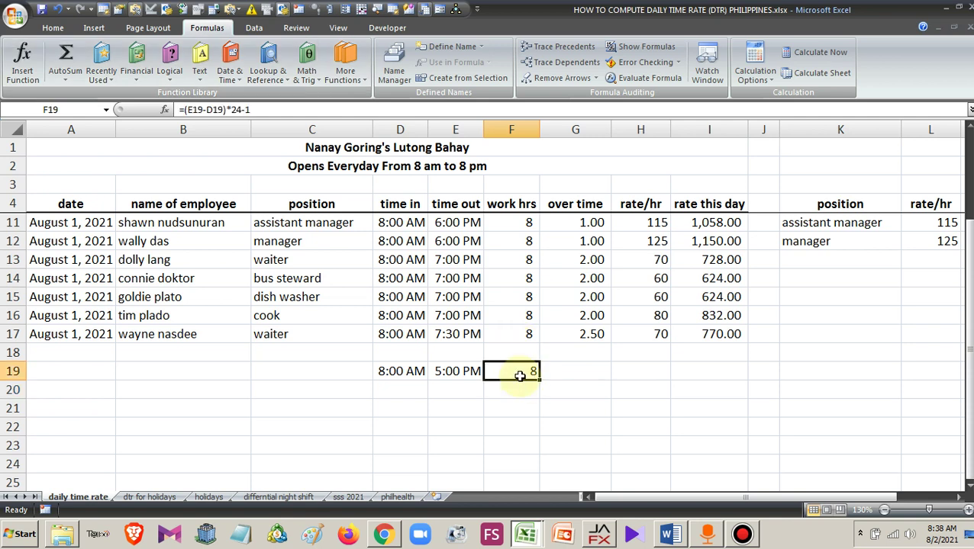
- Change E19's time out from 5:00 PM to 7:00 PM and check F19 recalculates to 10
{"action": "left_click", "coordinate": [439, 372]}
{"action": "double_click", "coordinate": [422, 371]}
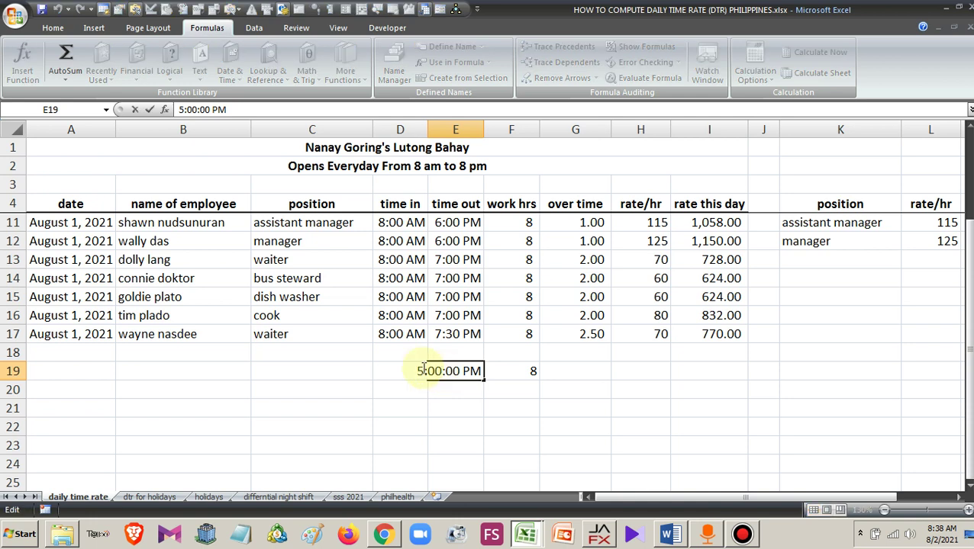
{"action": "double_click", "coordinate": [423, 370]}
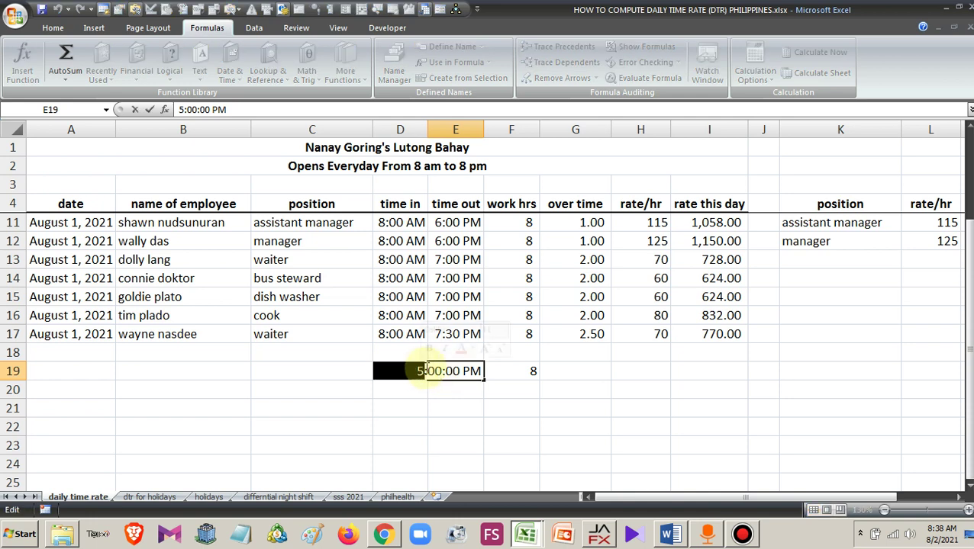
{"action": "type", "text": "7"}
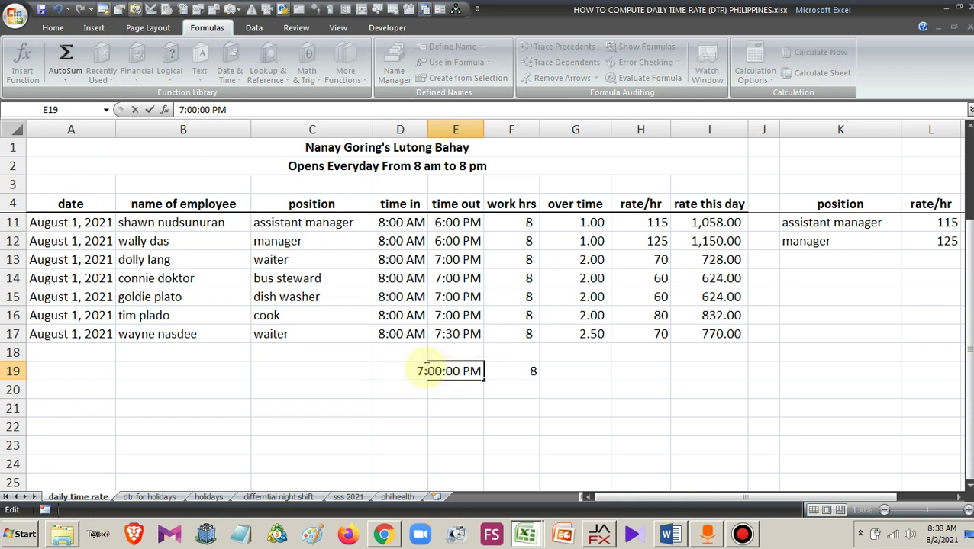
{"action": "key", "text": "Return"}
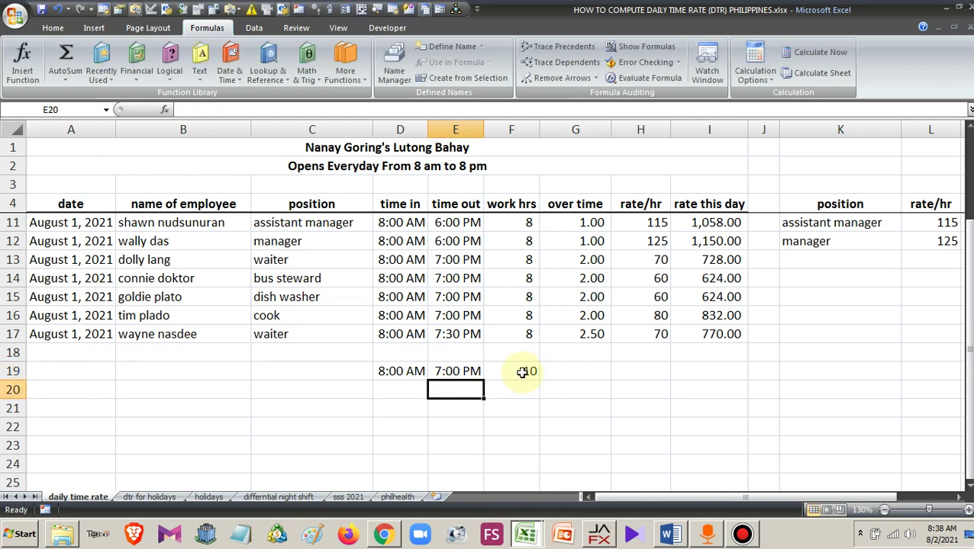
{"action": "left_click", "coordinate": [522, 372]}
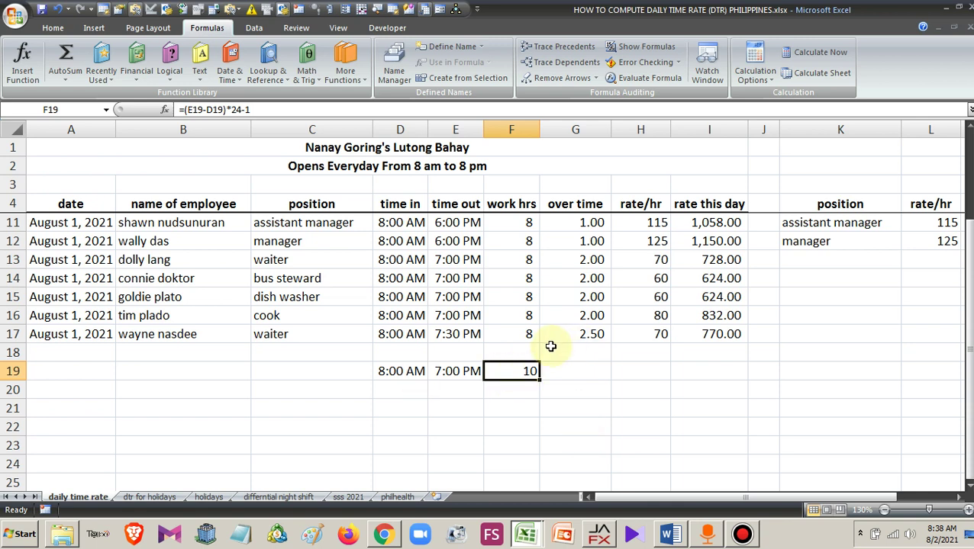
- Compare the existing G17 overtime formula with the empty test cell G19 and F19's formula
{"action": "left_click", "coordinate": [582, 372]}
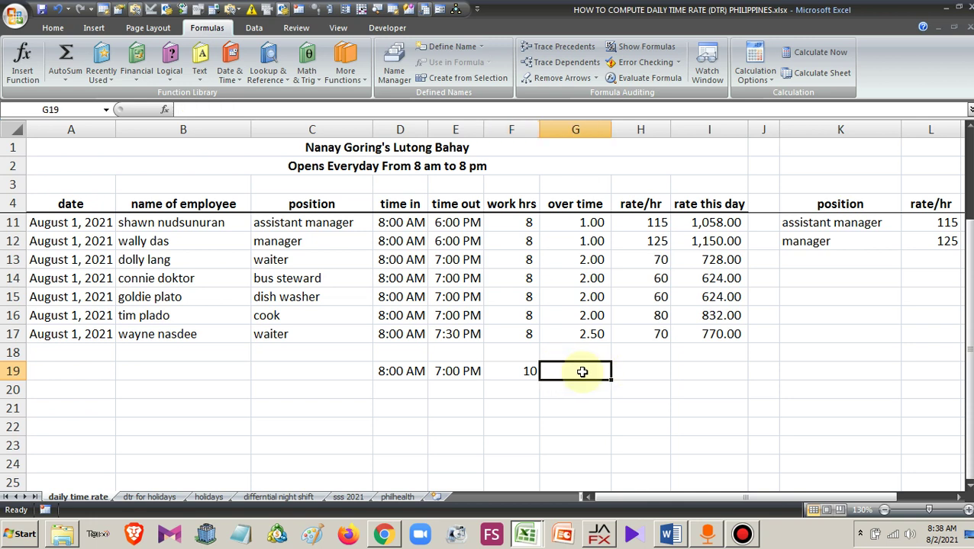
{"action": "left_click", "coordinate": [581, 331]}
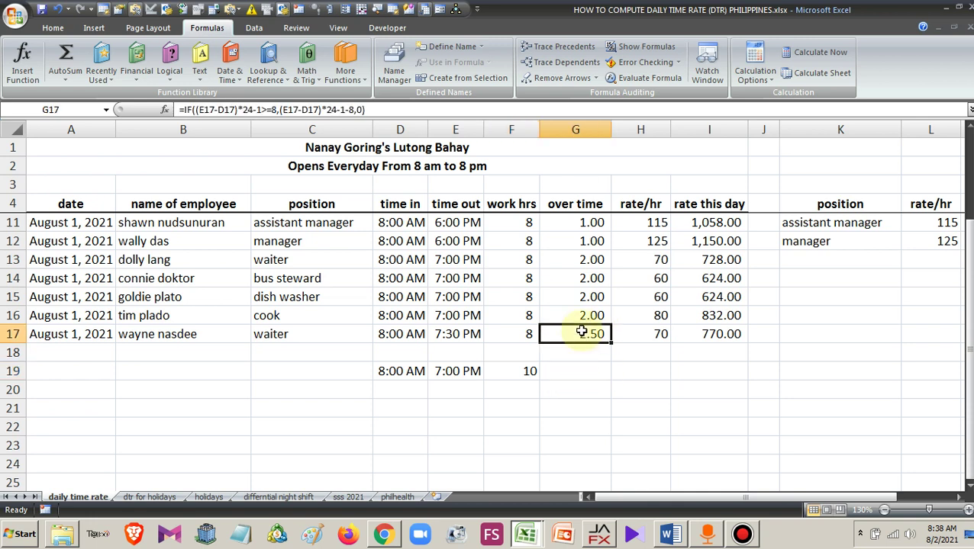
{"action": "left_click", "coordinate": [577, 374]}
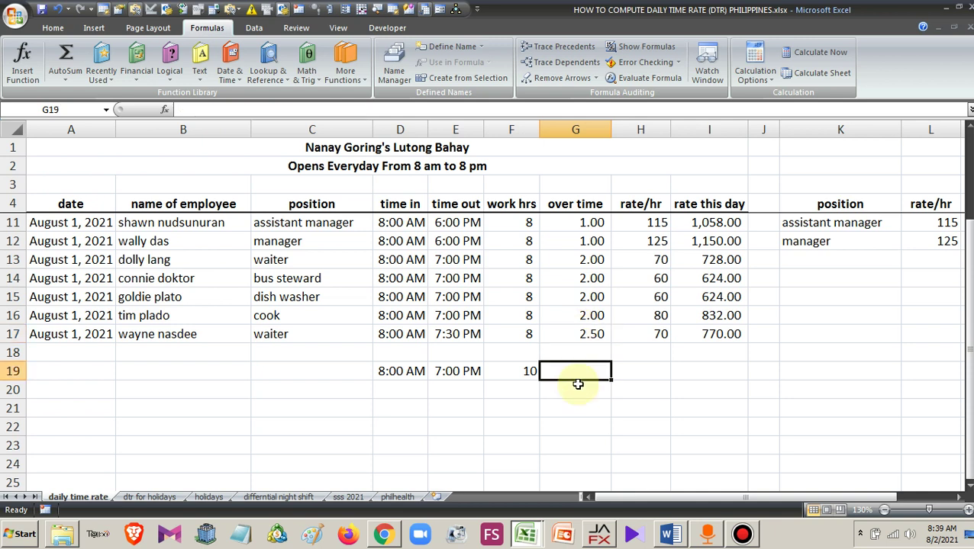
{"action": "left_click", "coordinate": [531, 372]}
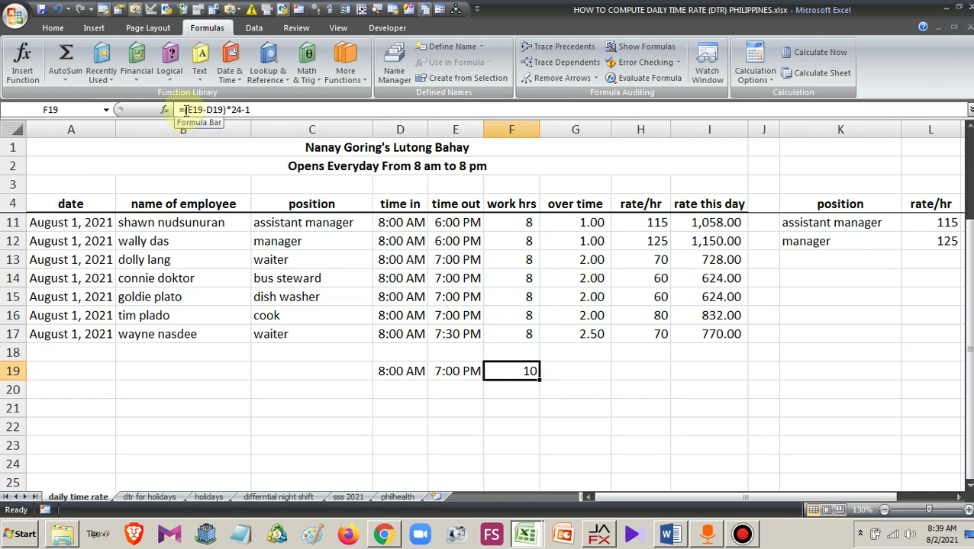
- Copy the (E19-D19)*24-1 expression from F19's formula and commit F19
{"action": "left_click_drag", "start_coordinate": [184, 110], "coordinate": [250, 110]}
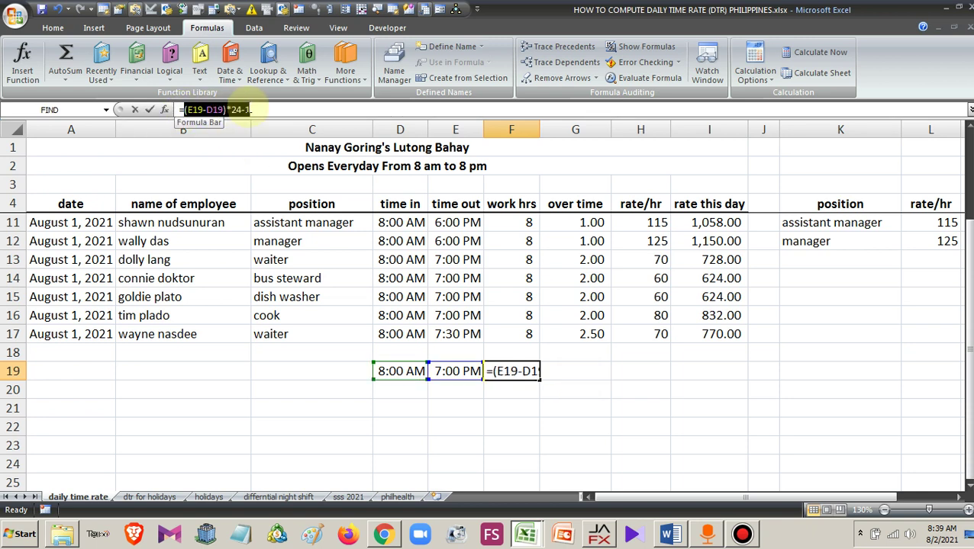
{"action": "right_click", "coordinate": [240, 110]}
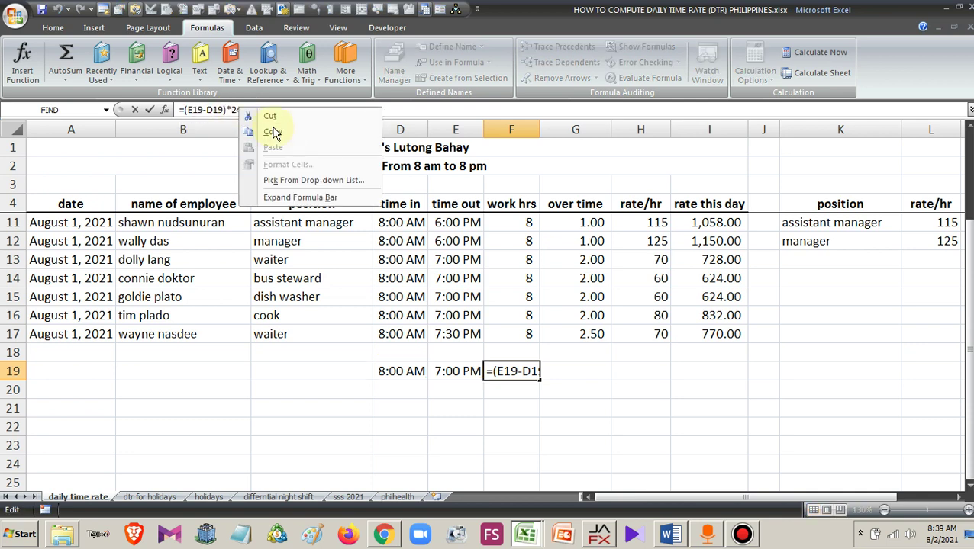
{"action": "key", "text": "Escape"}
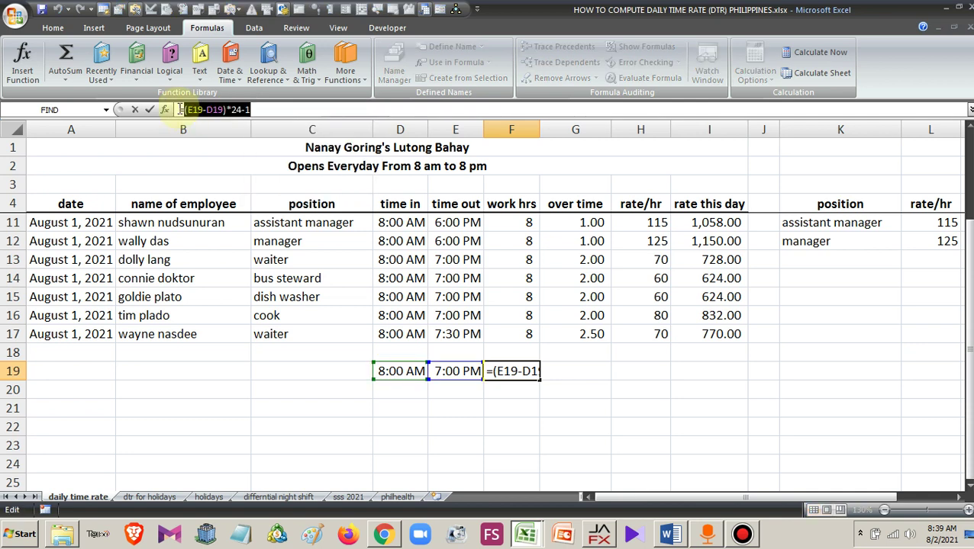
{"action": "right_click", "coordinate": [241, 110]}
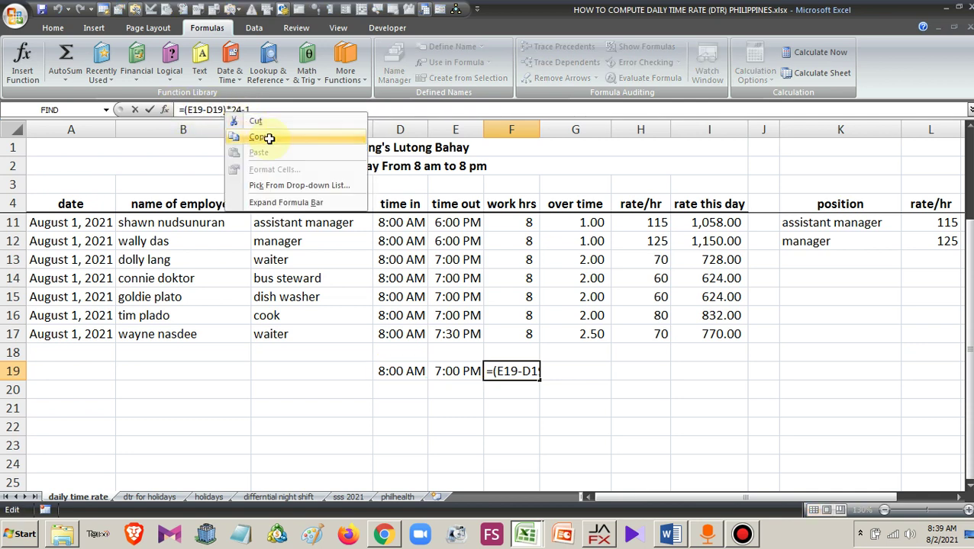
{"action": "left_click", "coordinate": [254, 137]}
{"action": "key", "text": "Return"}
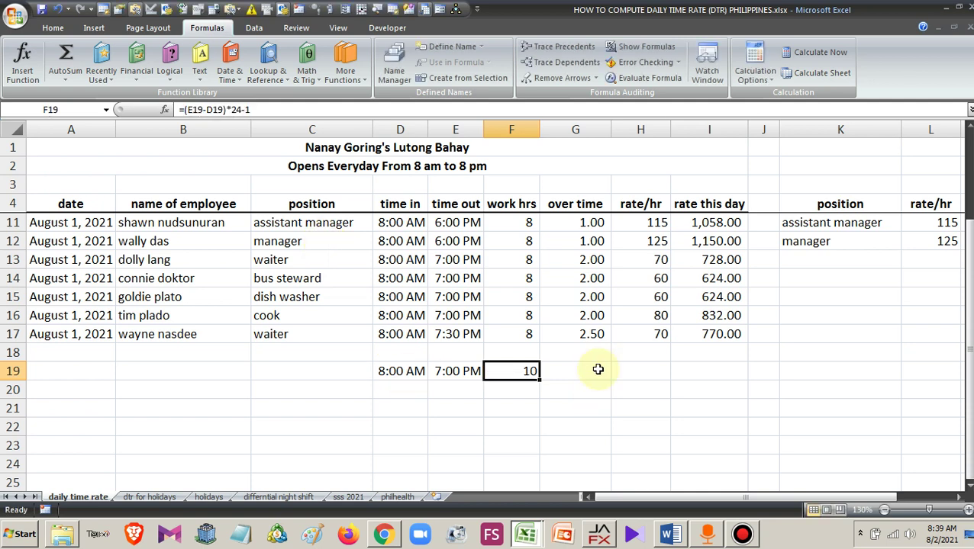
{"action": "left_click", "coordinate": [597, 370]}
{"action": "right_click", "coordinate": [597, 371]}
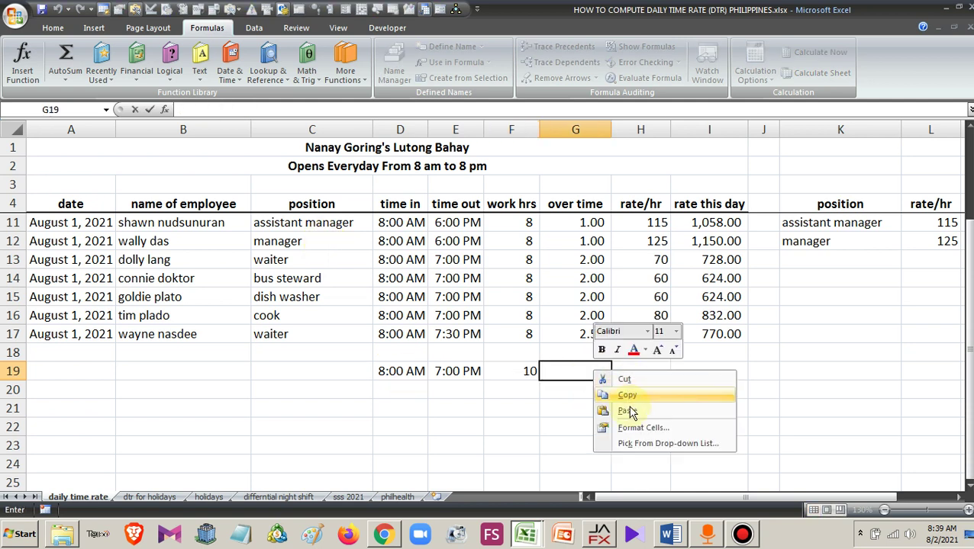
- Build =IF((E19-D19)*24-1>=8,(E19-D19)*24-1-g19,0) in G19 from the copied hours expression
{"action": "left_click", "coordinate": [629, 412]}
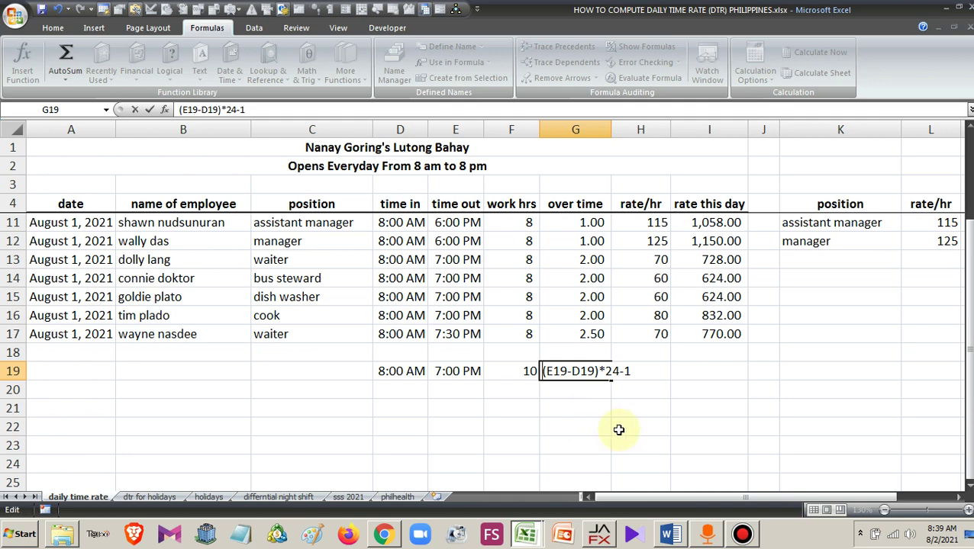
{"action": "type", "text": "if"}
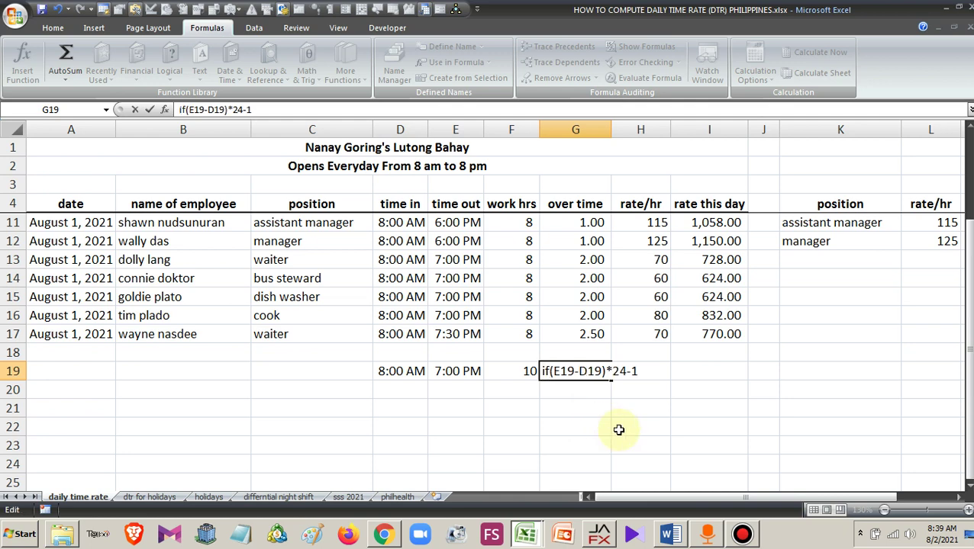
{"action": "key", "text": "BackSpace"}
{"action": "key", "text": "BackSpace"}
{"action": "type", "text": "="}
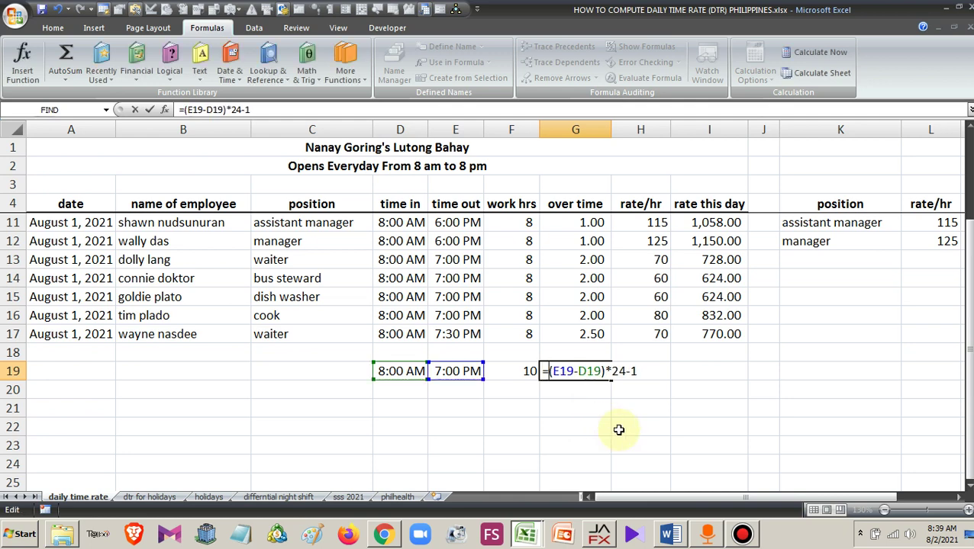
{"action": "type", "text": "if"}
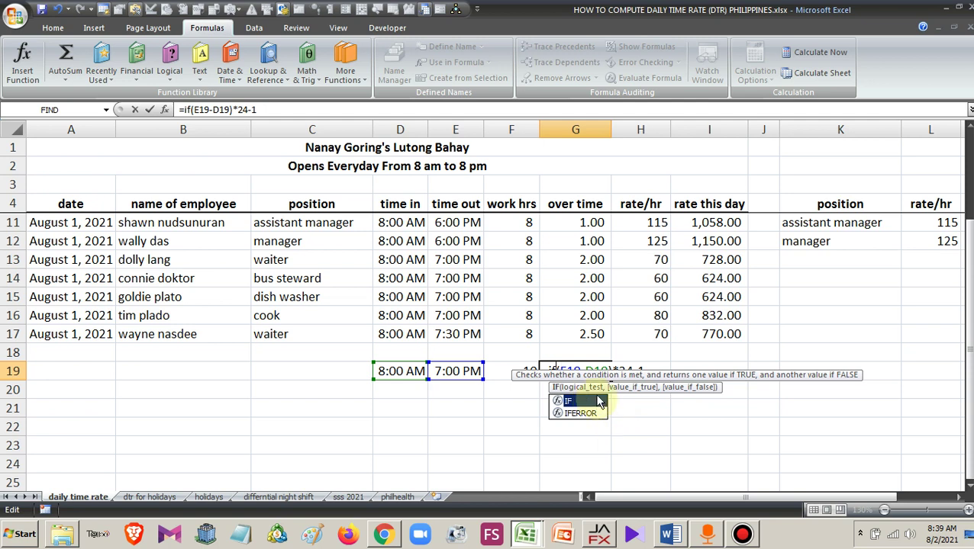
{"action": "double_click", "coordinate": [586, 402]}
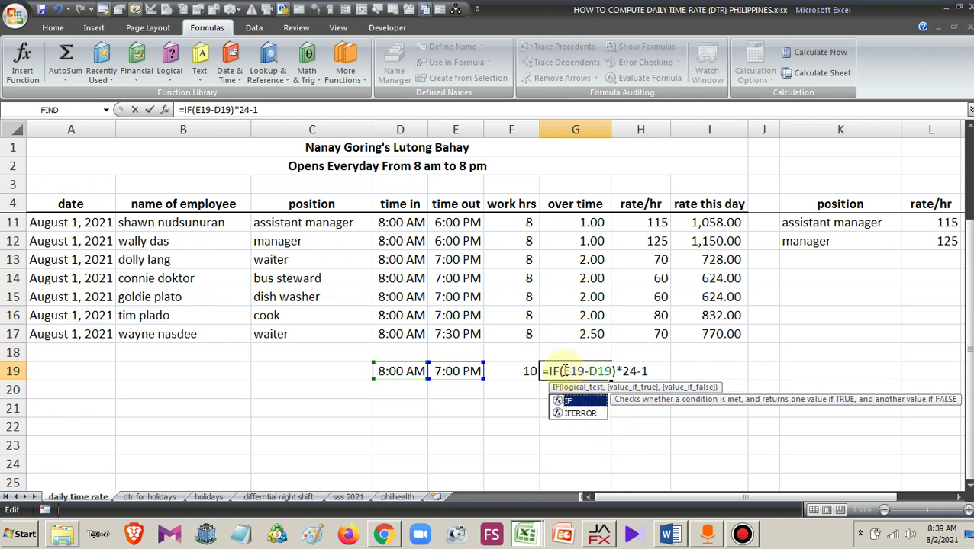
{"action": "type", "text": "("}
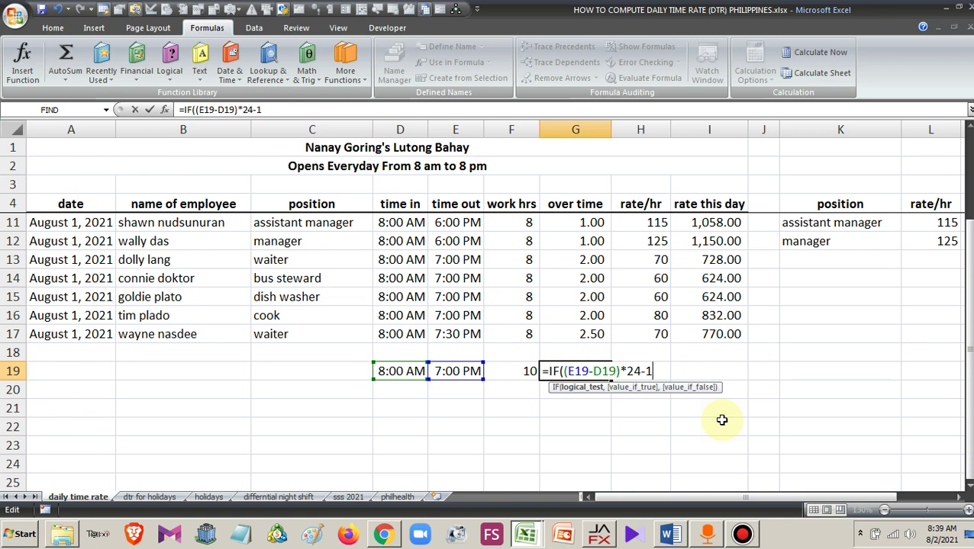
{"action": "type", "text": ">"}
{"action": "type", "text": "="}
{"action": "type", "text": "8,"}
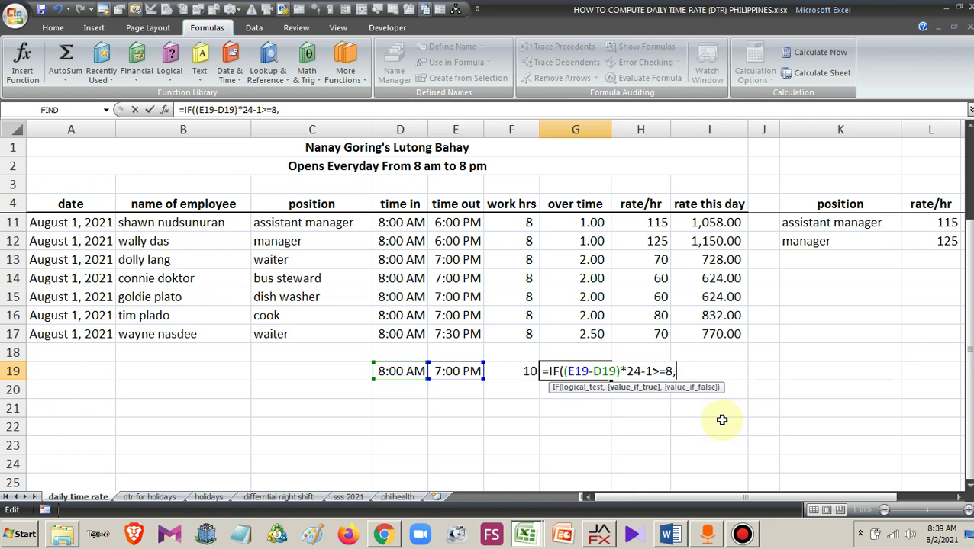
{"action": "right_click", "coordinate": [701, 372]}
{"action": "left_click", "coordinate": [735, 412]}
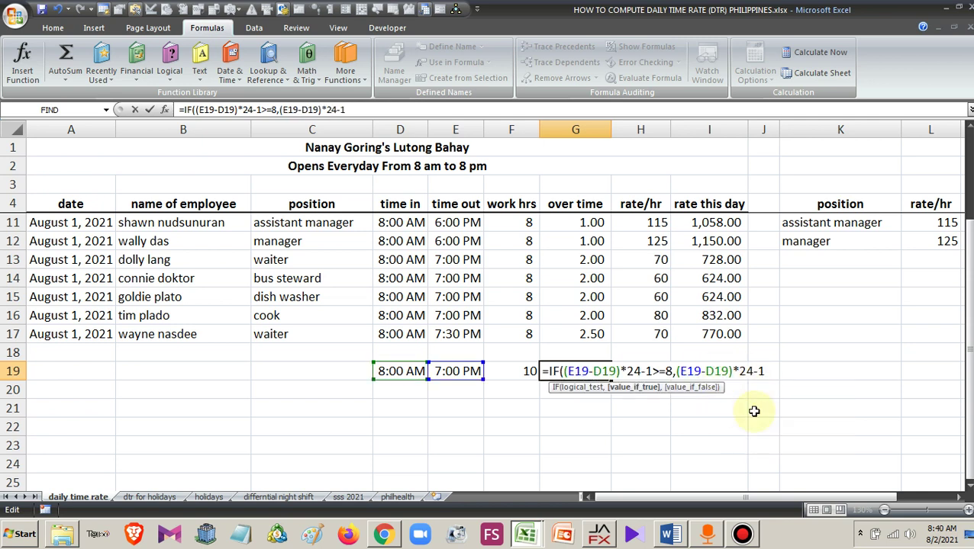
{"action": "type", "text": "-"}
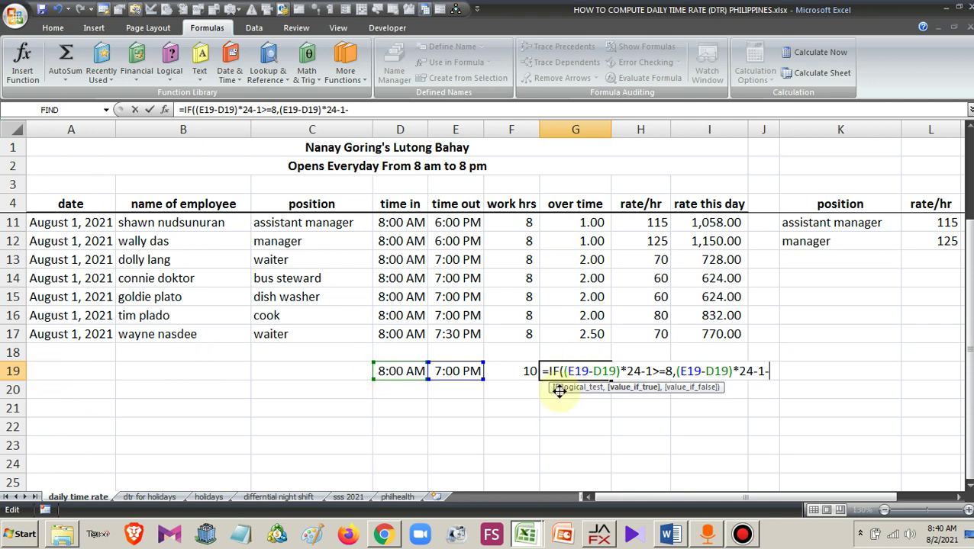
{"action": "type", "text": "g19"}
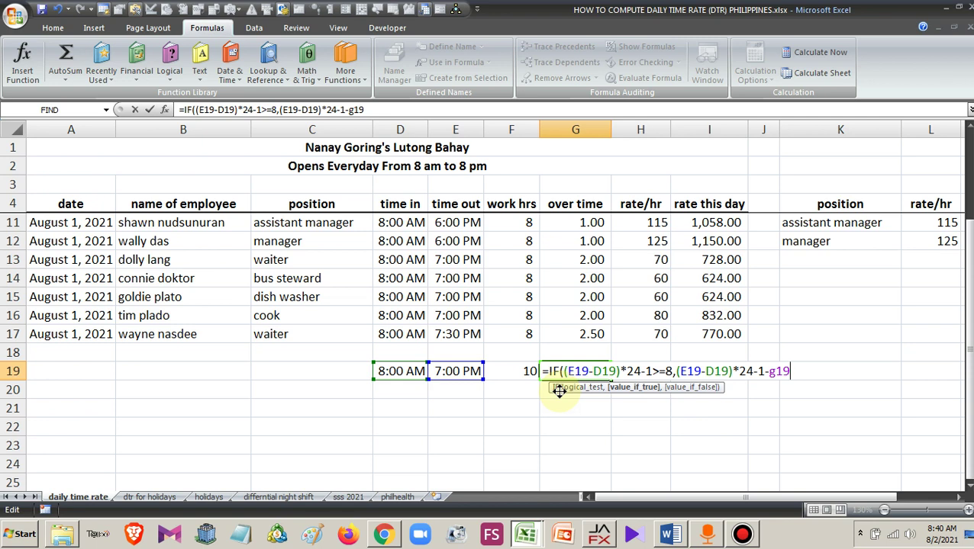
{"action": "type", "text": ","}
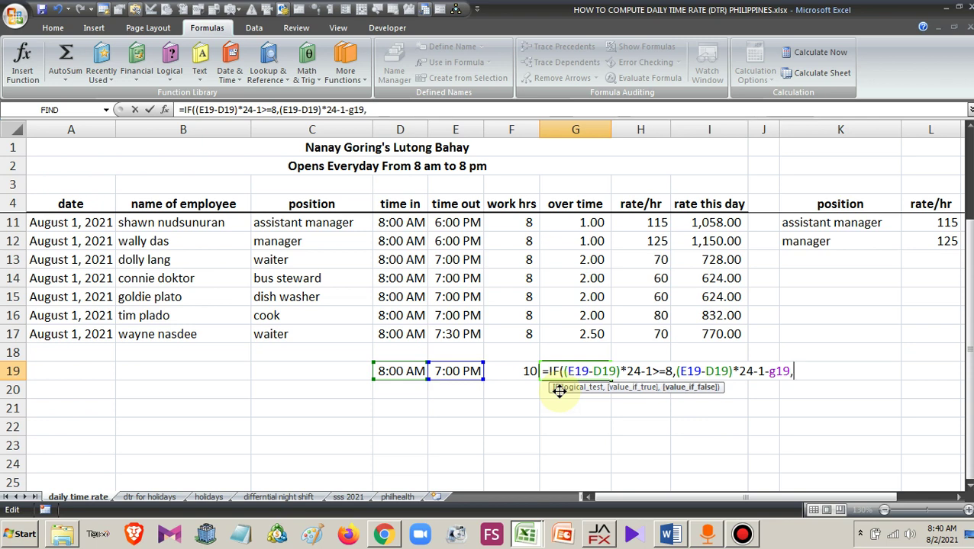
{"action": "type", "text": "0"}
{"action": "type", "text": ")"}
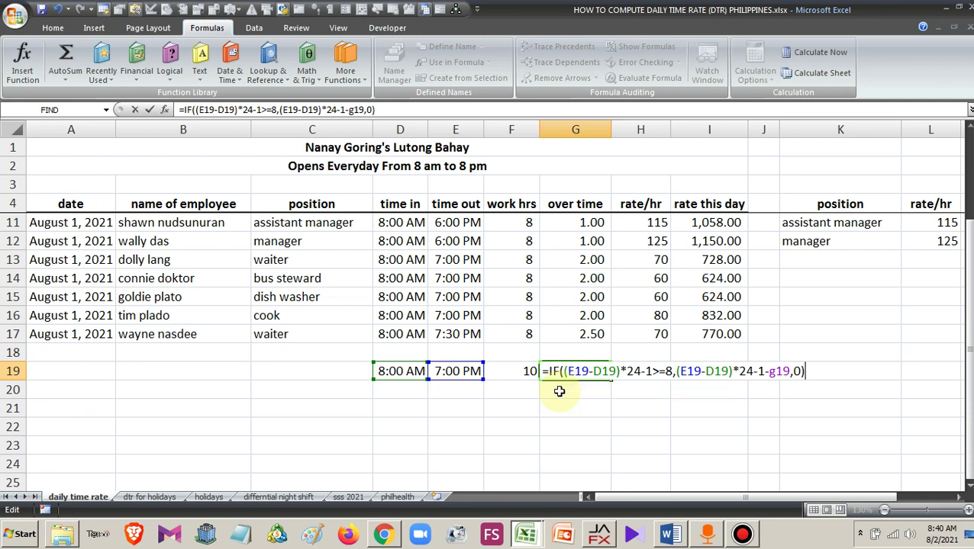
{"action": "type", "text": ")"}
{"action": "key", "text": "BackSpace"}
- Compare G19 with G17's overtime formula and replace its g19 reference with 8, giving 2.00
{"action": "key", "text": "Return"}
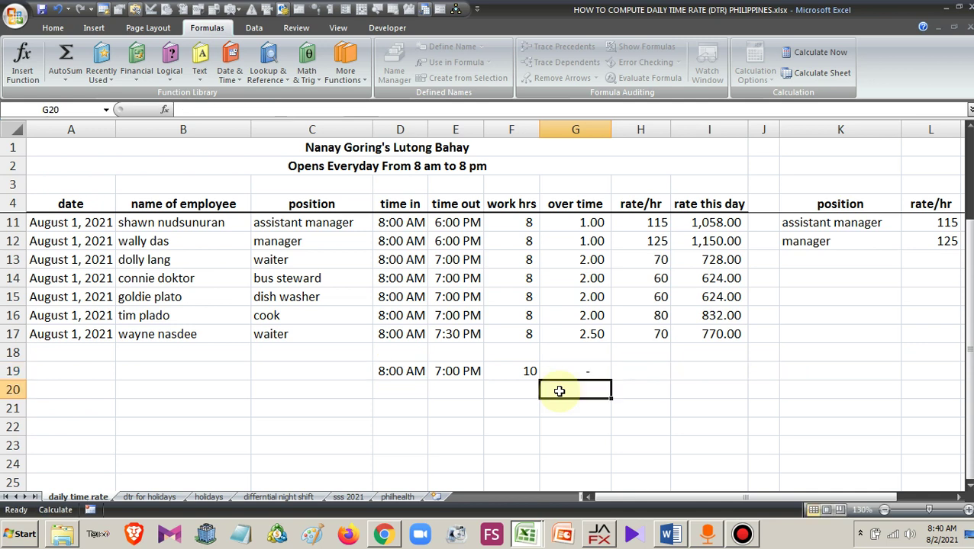
{"action": "left_click", "coordinate": [581, 370]}
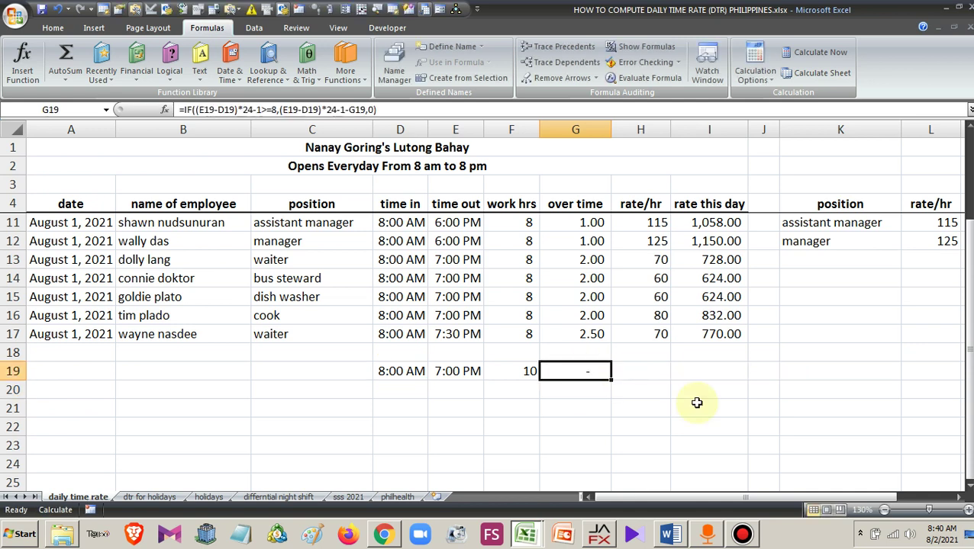
{"action": "left_click", "coordinate": [593, 334]}
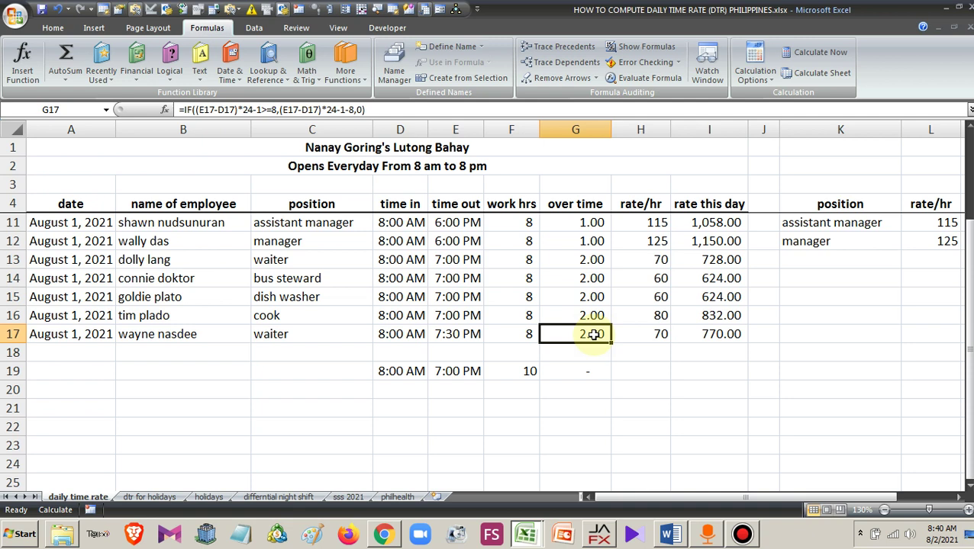
{"action": "left_click", "coordinate": [578, 373]}
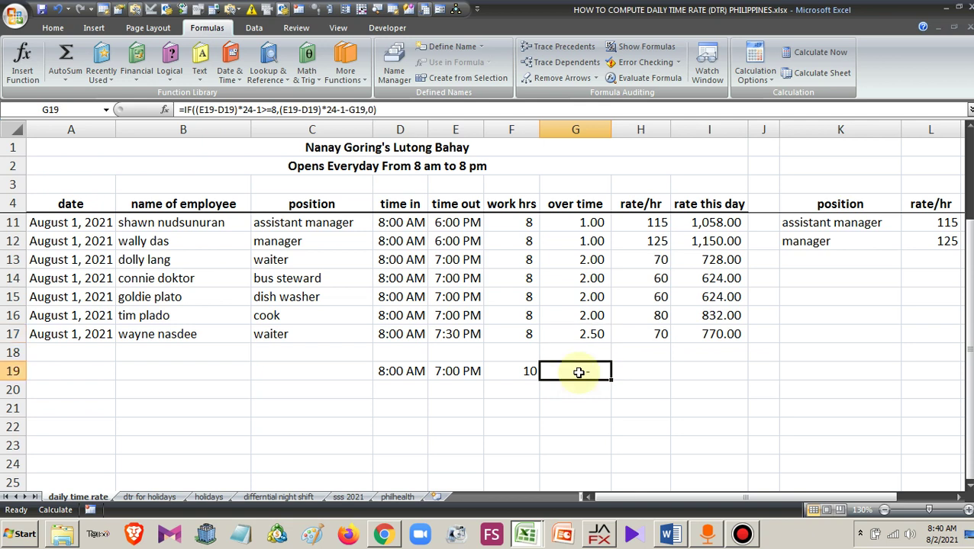
{"action": "left_click", "coordinate": [355, 109]}
{"action": "double_click", "coordinate": [355, 109]}
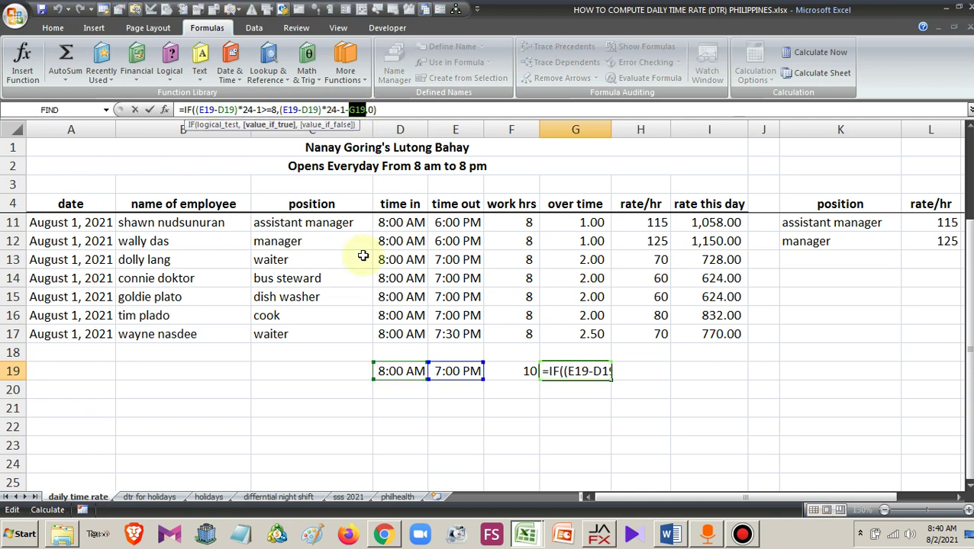
{"action": "type", "text": "8"}
{"action": "key", "text": "Return"}
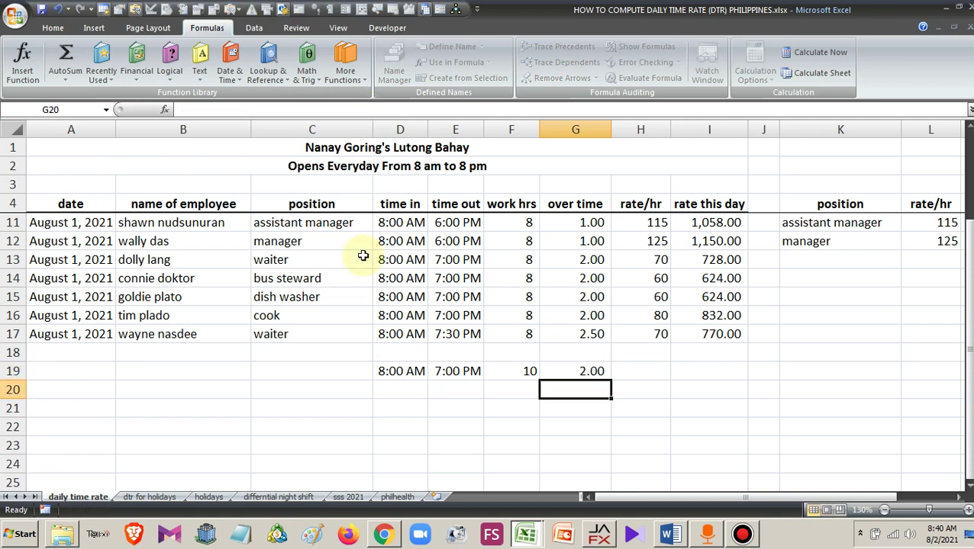
{"action": "left_click", "coordinate": [561, 372]}
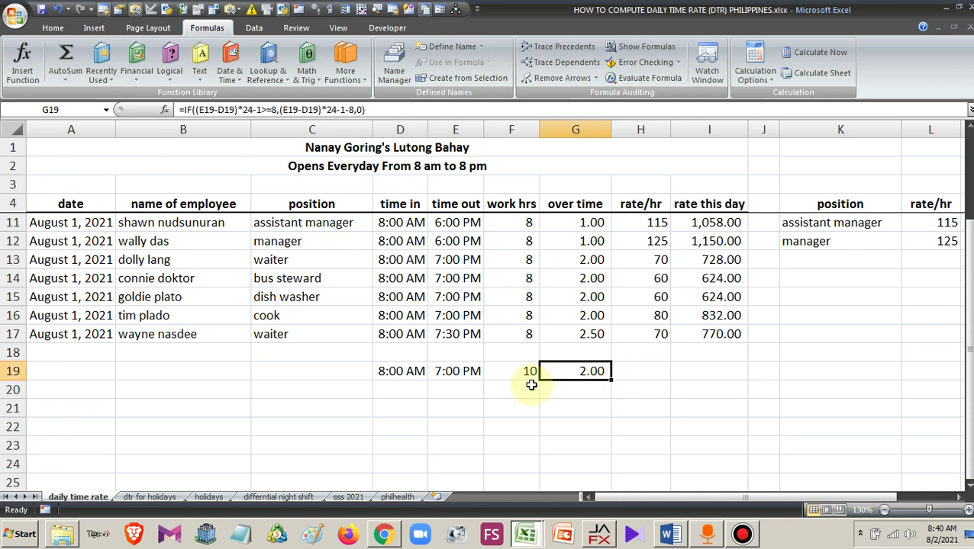
- Make F19 =(E19-D19)*24-1-G19 so the test row's work hours show 8.00
{"action": "left_click", "coordinate": [515, 376]}
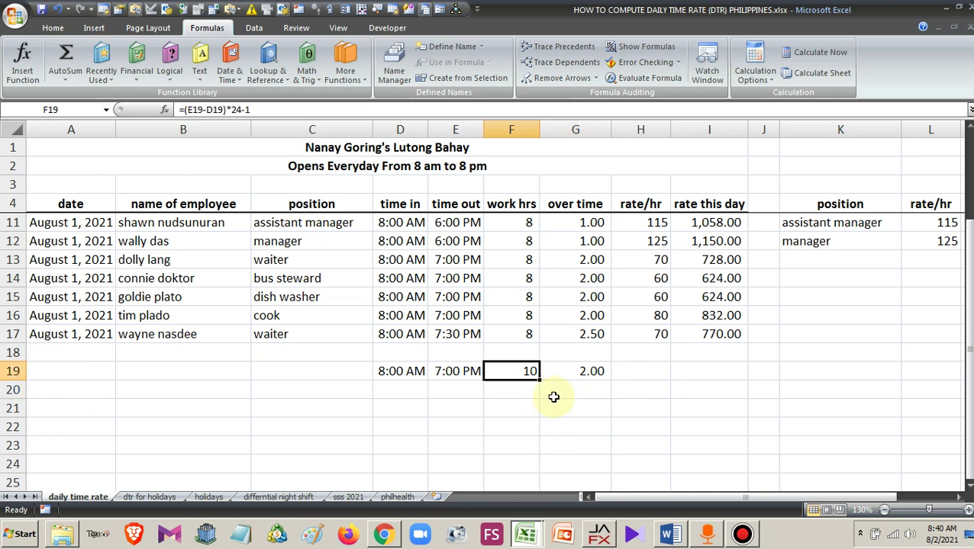
{"action": "left_click", "coordinate": [590, 372]}
{"action": "left_click", "coordinate": [523, 374]}
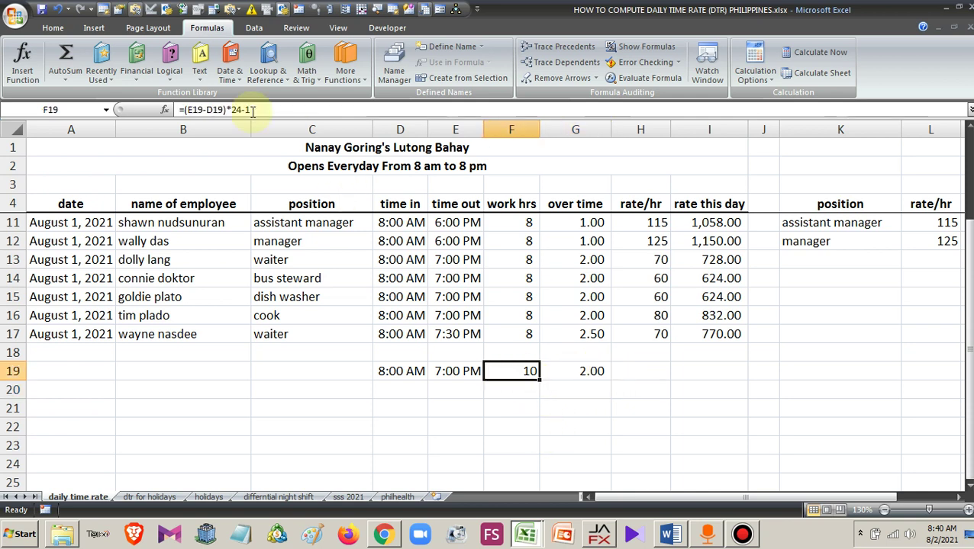
{"action": "key", "text": "F2"}
{"action": "type", "text": "-"}
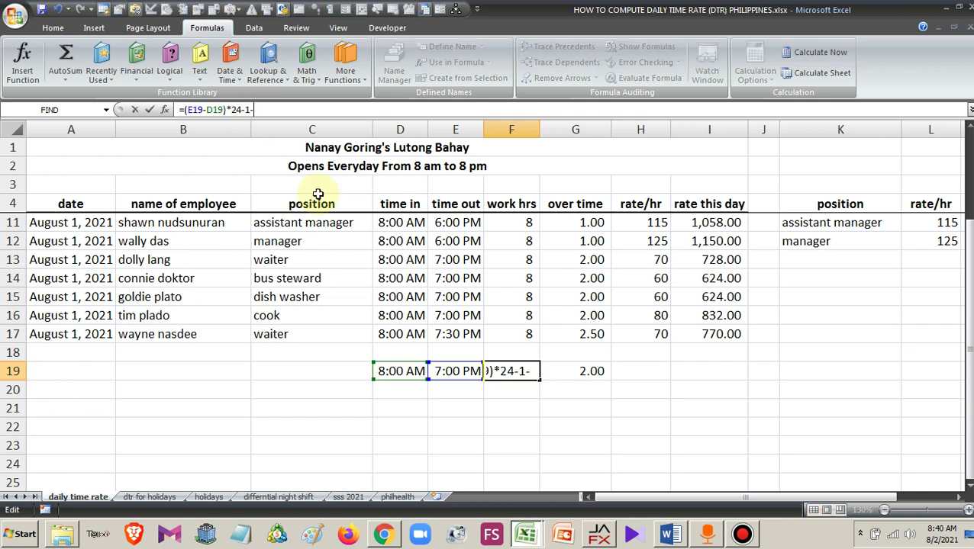
{"action": "left_click", "coordinate": [593, 373]}
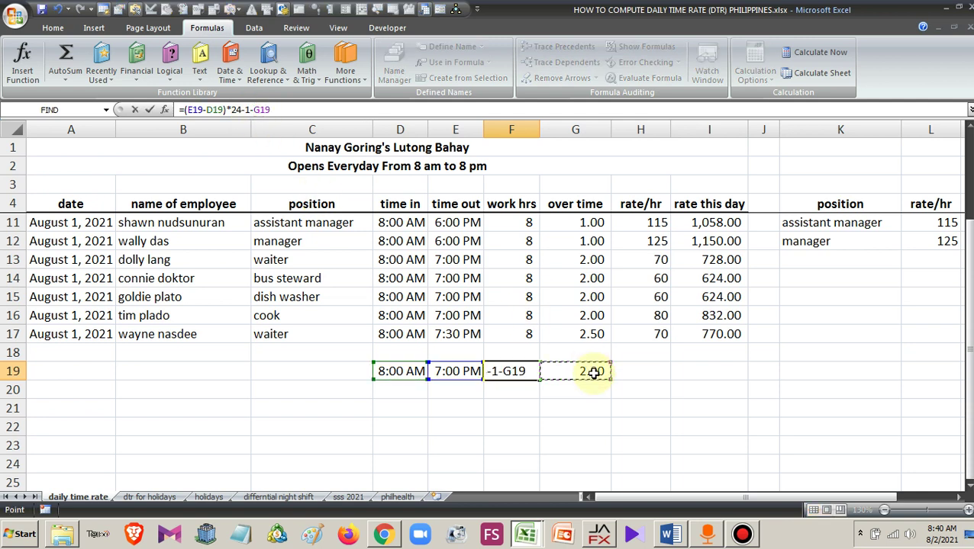
{"action": "key", "text": "Return"}
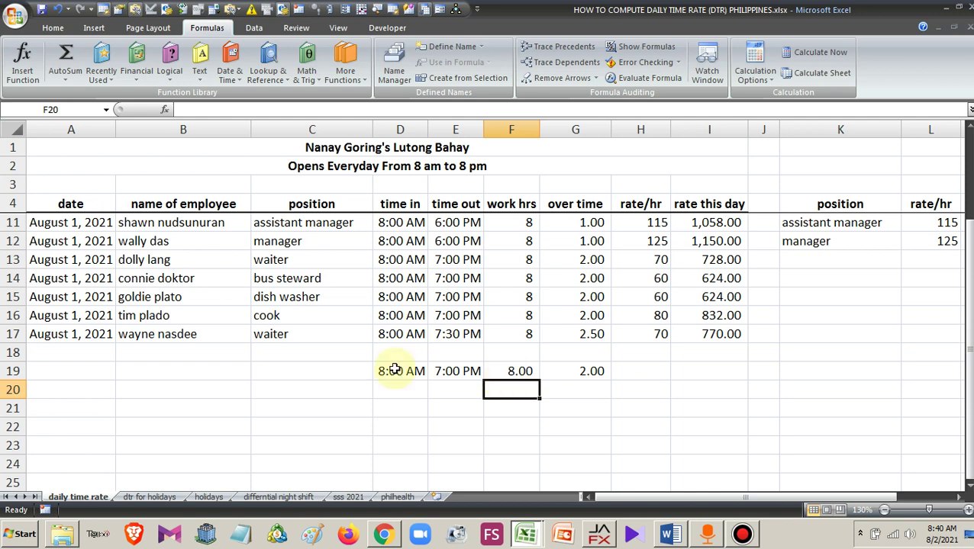
{"action": "left_click", "coordinate": [517, 371]}
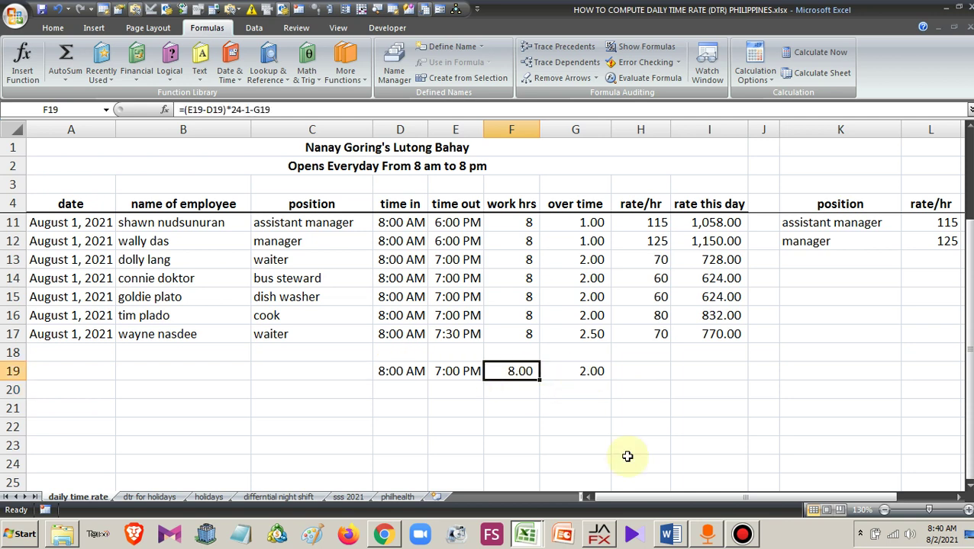
{"action": "key", "text": "Right"}
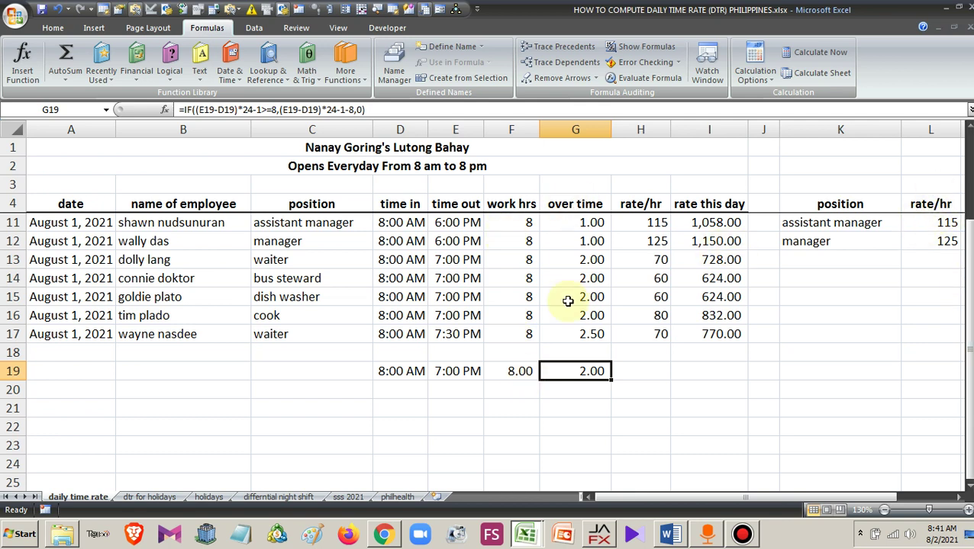
{"action": "left_click", "coordinate": [959, 497]}
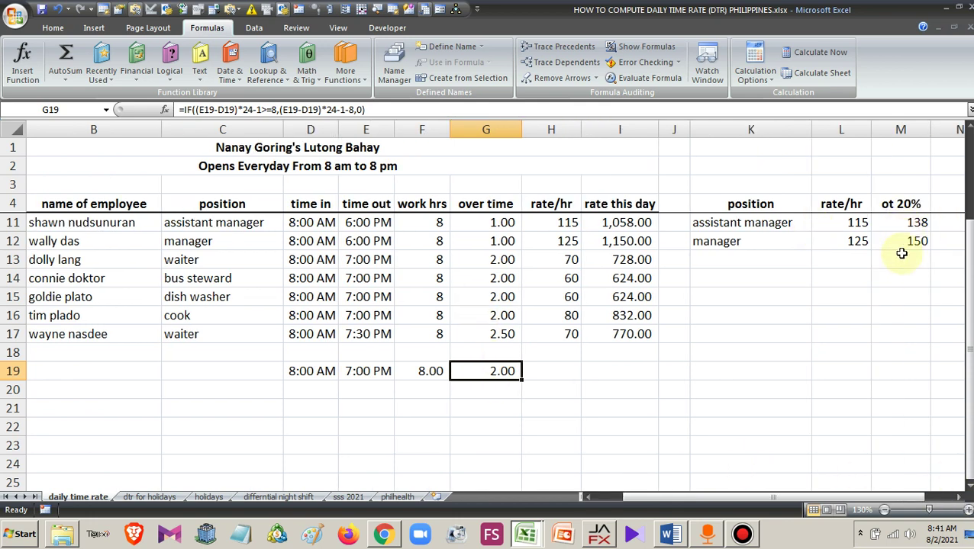
{"action": "left_click", "coordinate": [589, 497]}
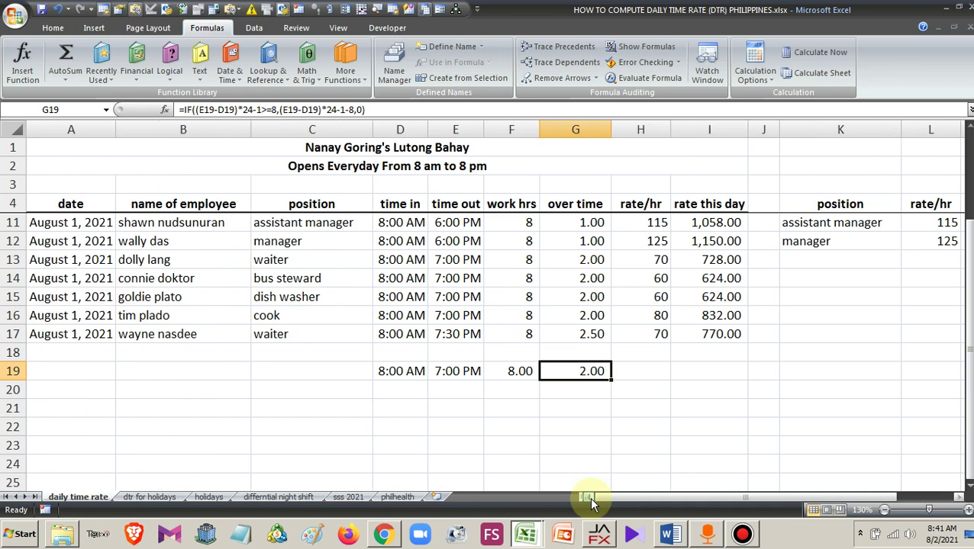
{"action": "left_click", "coordinate": [655, 372]}
{"action": "left_click", "coordinate": [654, 335]}
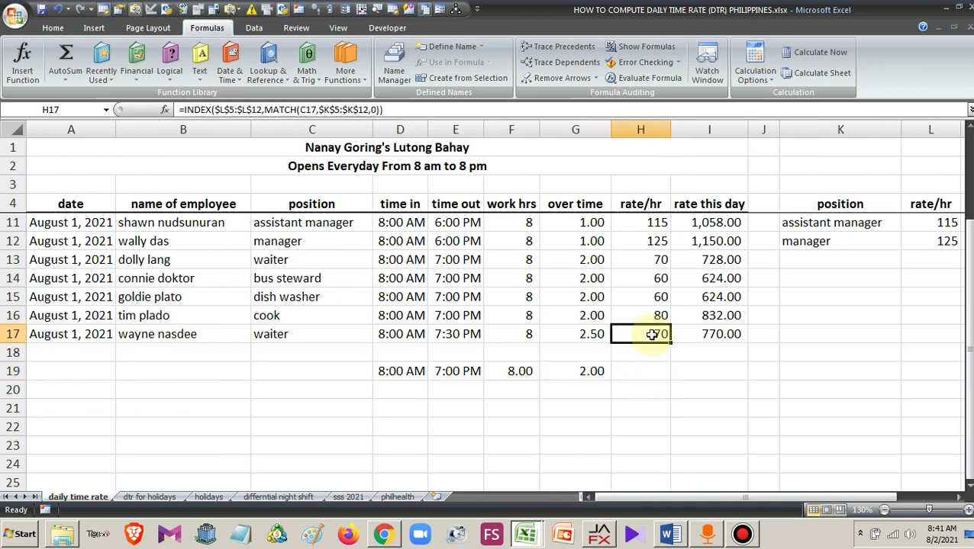
{"action": "left_click", "coordinate": [641, 371]}
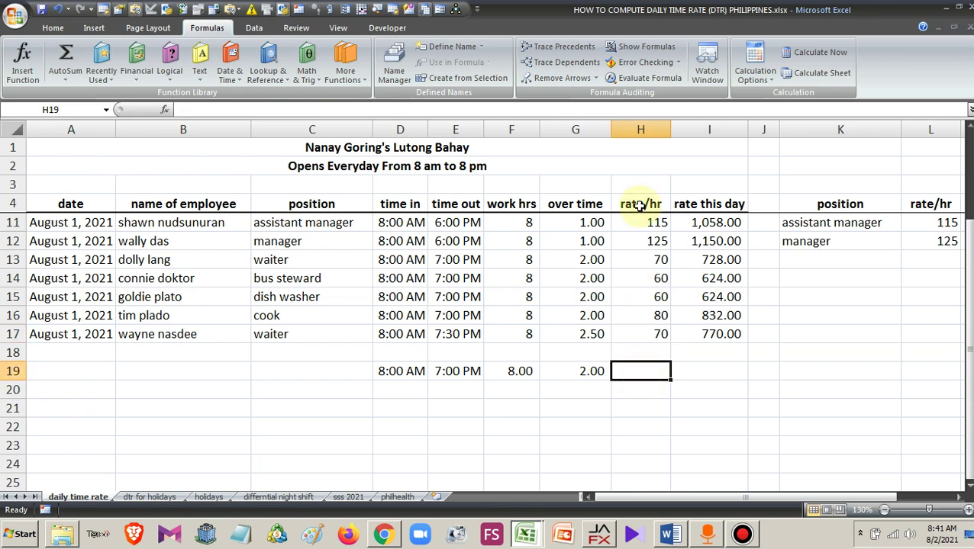
{"action": "left_click", "coordinate": [308, 371]}
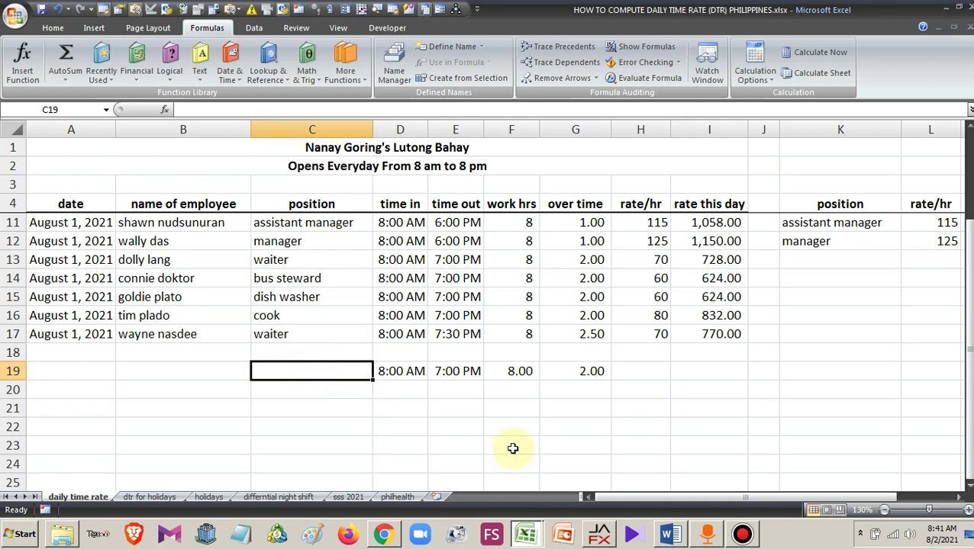
- Enter 'dish washer' as the test row's position in C19
{"action": "type", "text": "dis"}
{"action": "type", "text": "h w"}
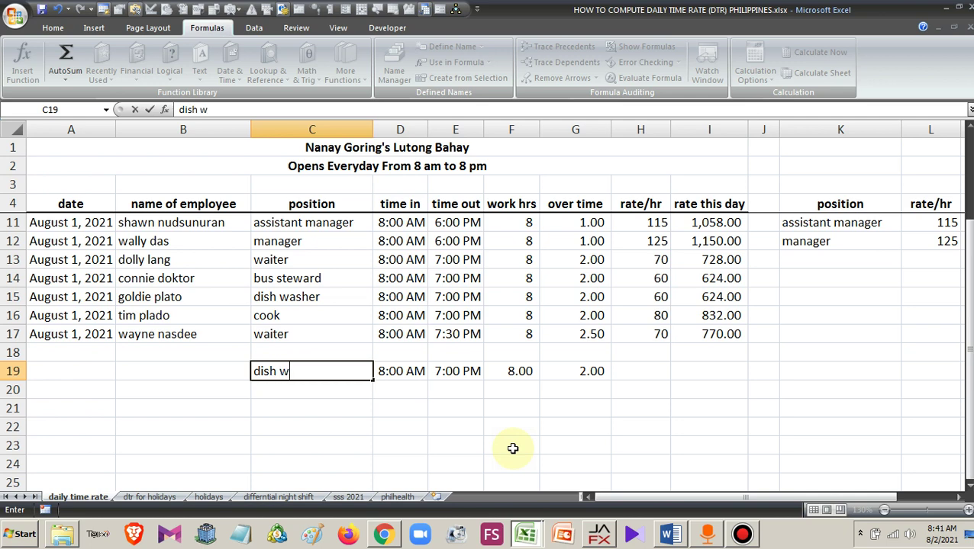
{"action": "type", "text": "ash"}
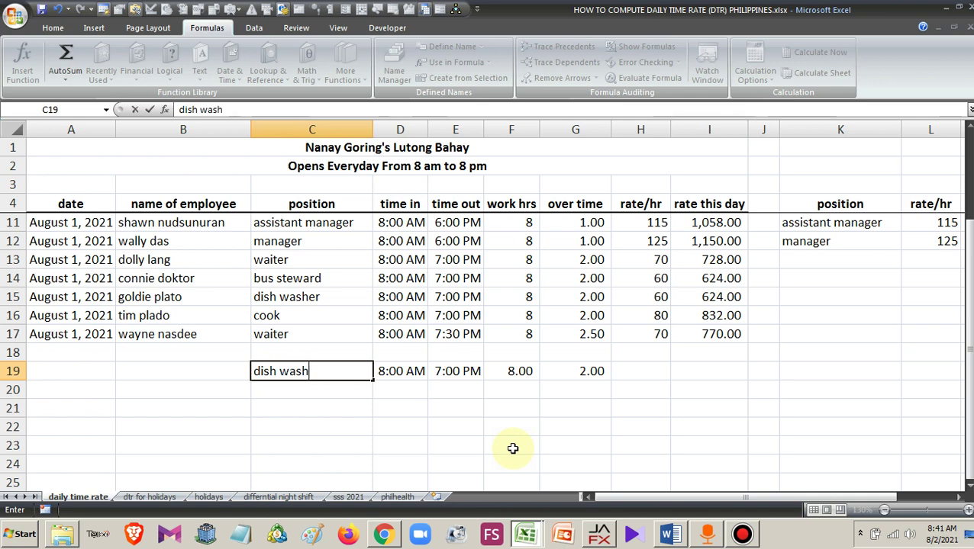
{"action": "type", "text": "er"}
{"action": "key", "text": "Return"}
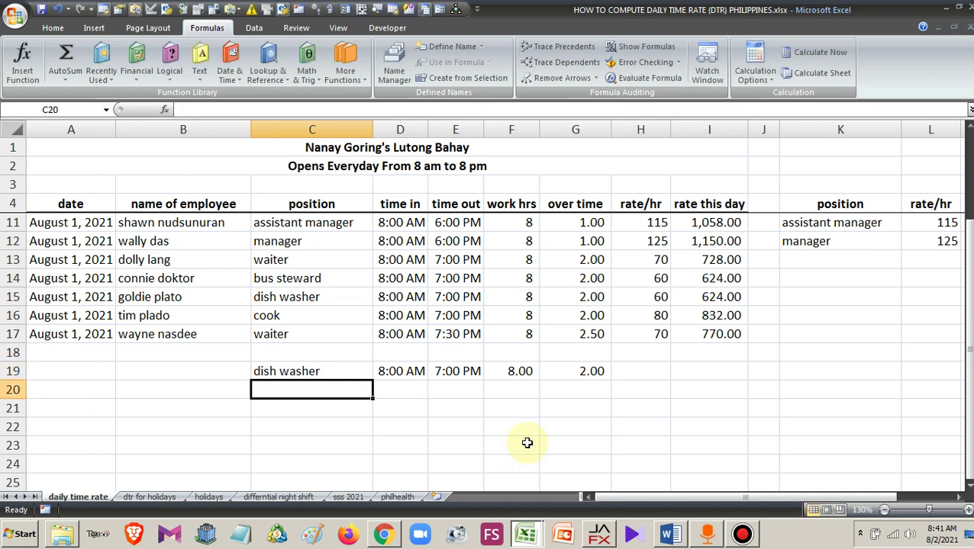
- Review the INDEX/MATCH rate formula in H17, then return to the empty H19
{"action": "left_click", "coordinate": [638, 372]}
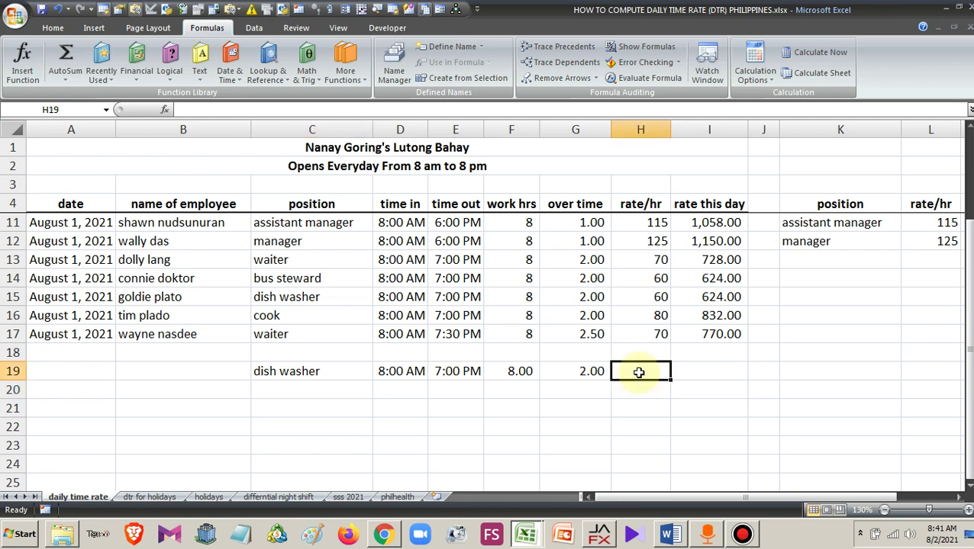
{"action": "left_click", "coordinate": [647, 333]}
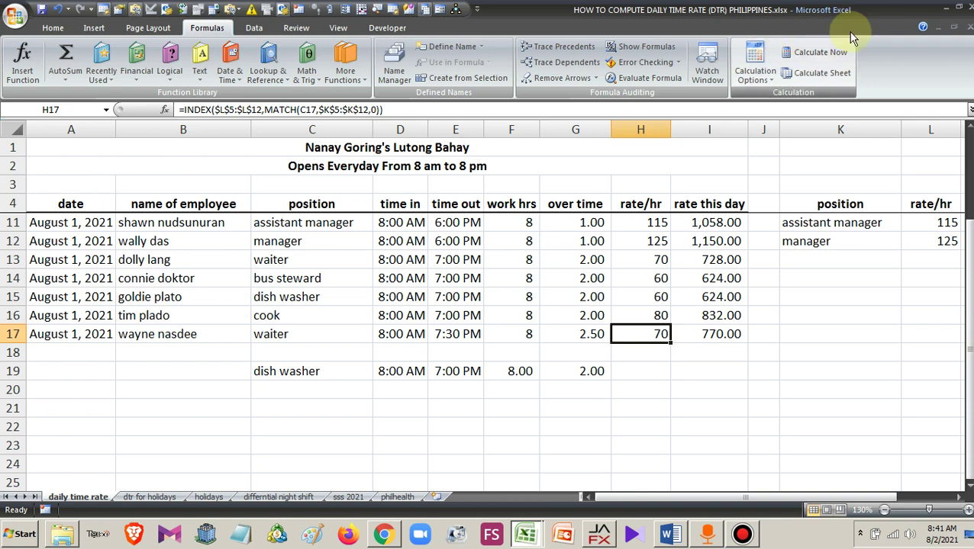
{"action": "left_click", "coordinate": [628, 373]}
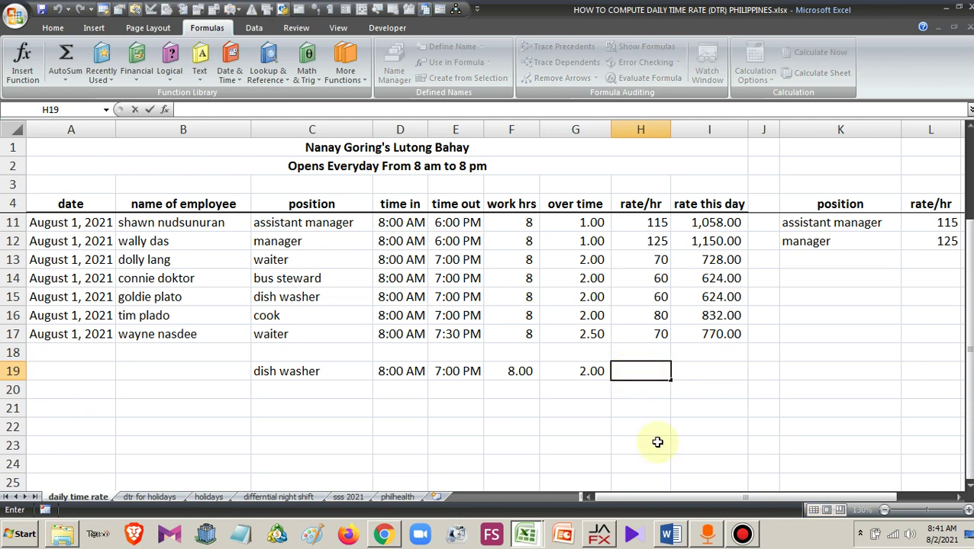
- Start H19's formula with INDEX over the absolute rate/hr range $L$5:$L$12
{"action": "type", "text": "=i"}
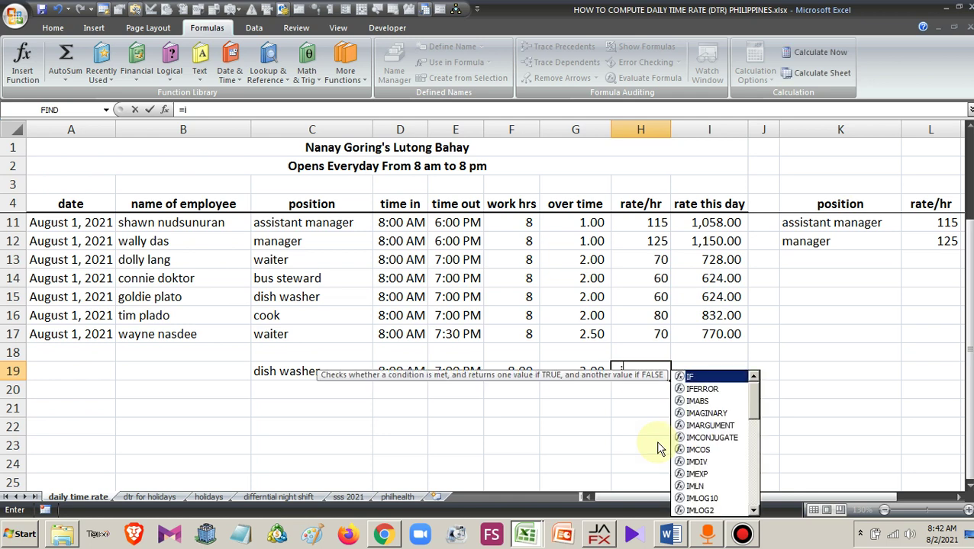
{"action": "type", "text": "ndex"}
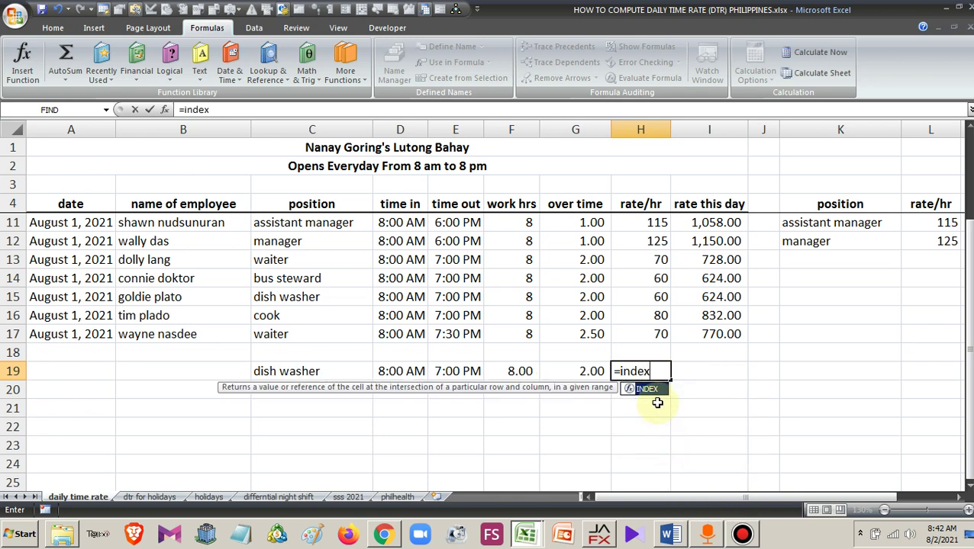
{"action": "double_click", "coordinate": [651, 391]}
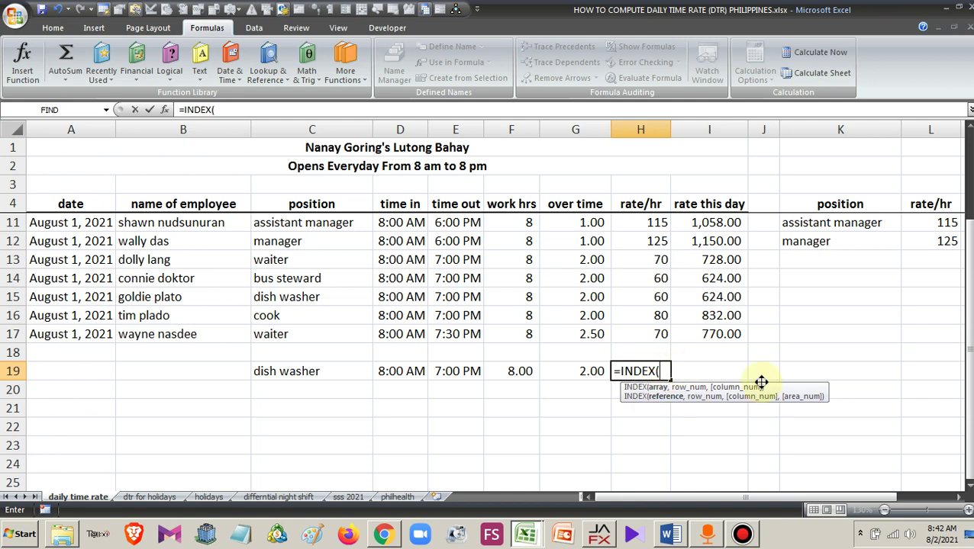
{"action": "left_click", "coordinate": [968, 497]}
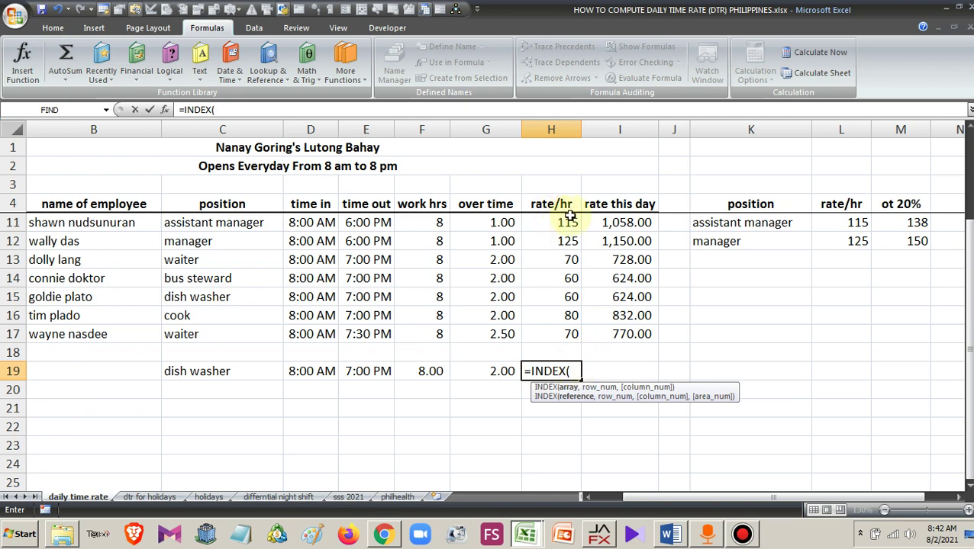
{"action": "scroll", "coordinate": [832, 221], "scroll_direction": "up", "scroll_amount": 1}
{"action": "scroll", "coordinate": [825, 228], "scroll_direction": "up", "scroll_amount": 1}
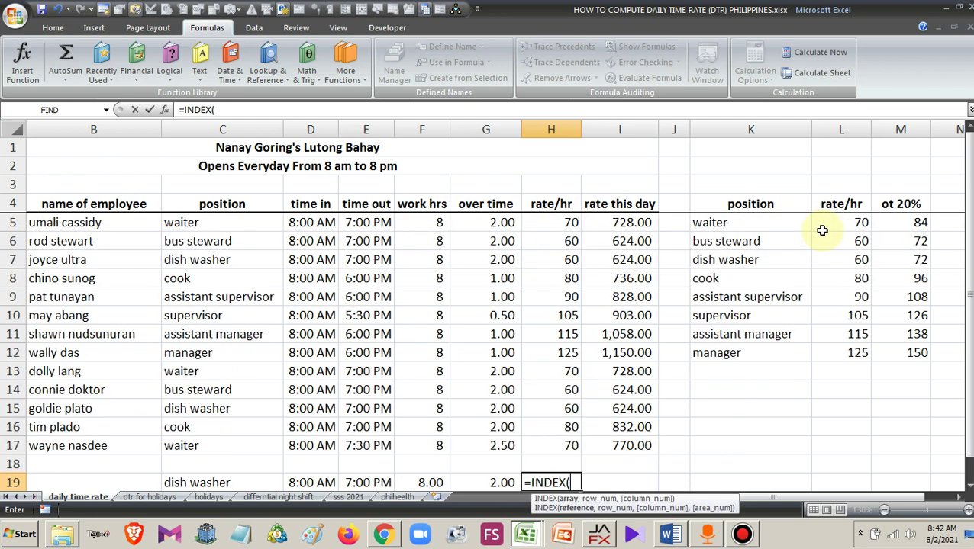
{"action": "left_click_drag", "start_coordinate": [822, 225], "coordinate": [844, 357]}
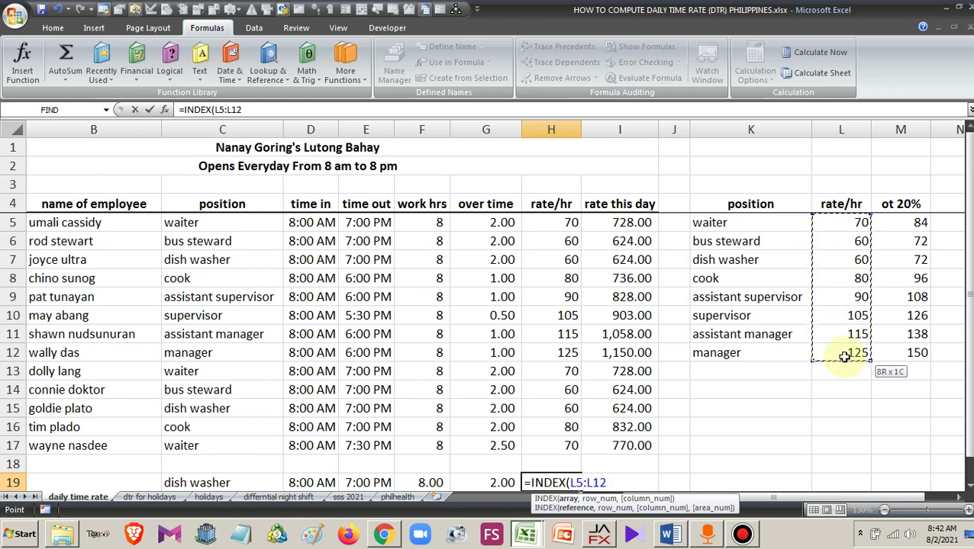
{"action": "left_click_drag", "start_coordinate": [592, 482], "coordinate": [574, 483]}
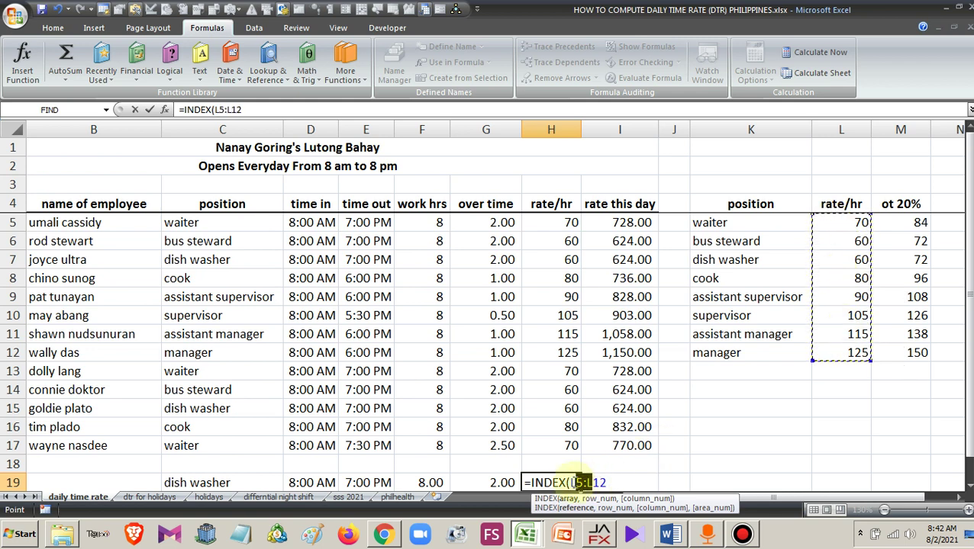
{"action": "key", "text": "F4"}
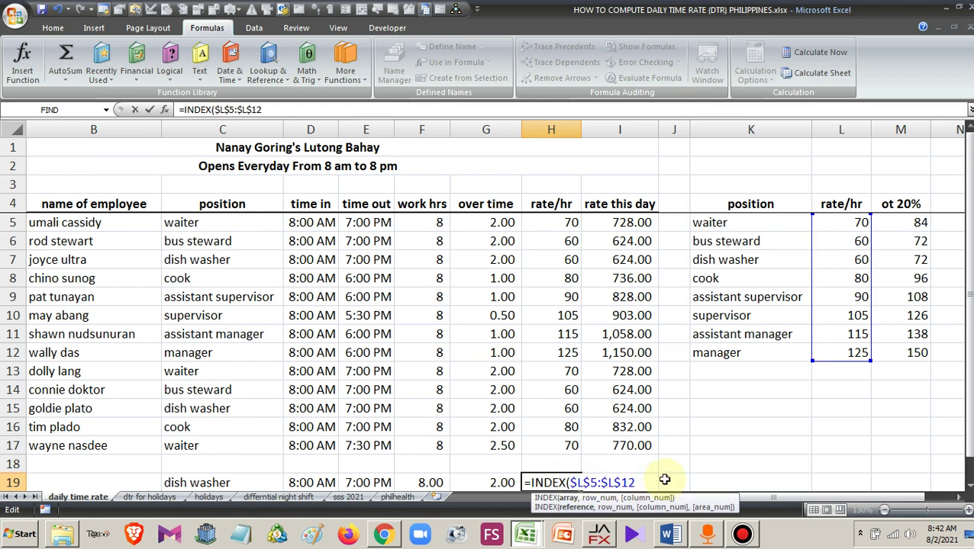
{"action": "scroll", "coordinate": [673, 482], "scroll_direction": "down", "scroll_amount": 1}
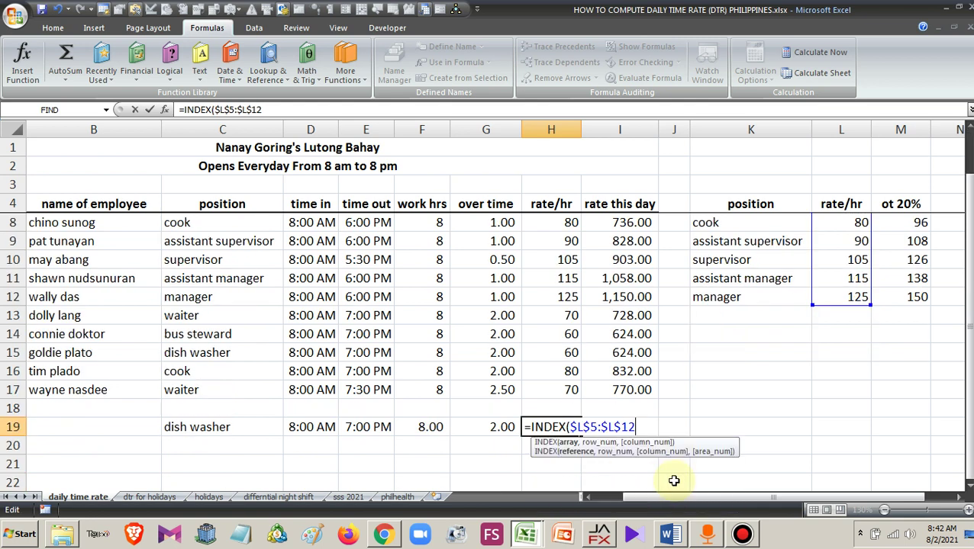
- Finish with MATCH(C19,$K$5:$K$12,0) so H19 returns the dish washer's rate of 60
{"action": "type", "text": ",mat"}
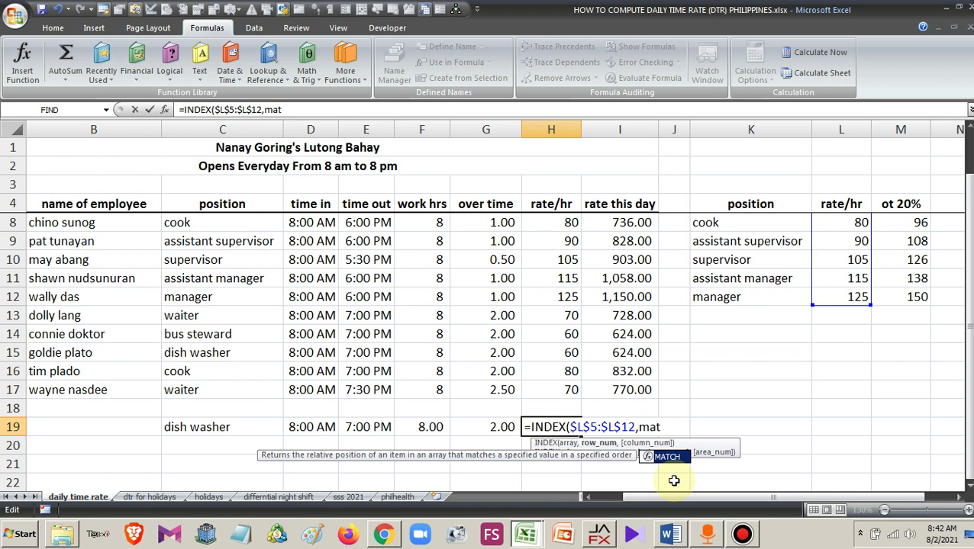
{"action": "double_click", "coordinate": [676, 456]}
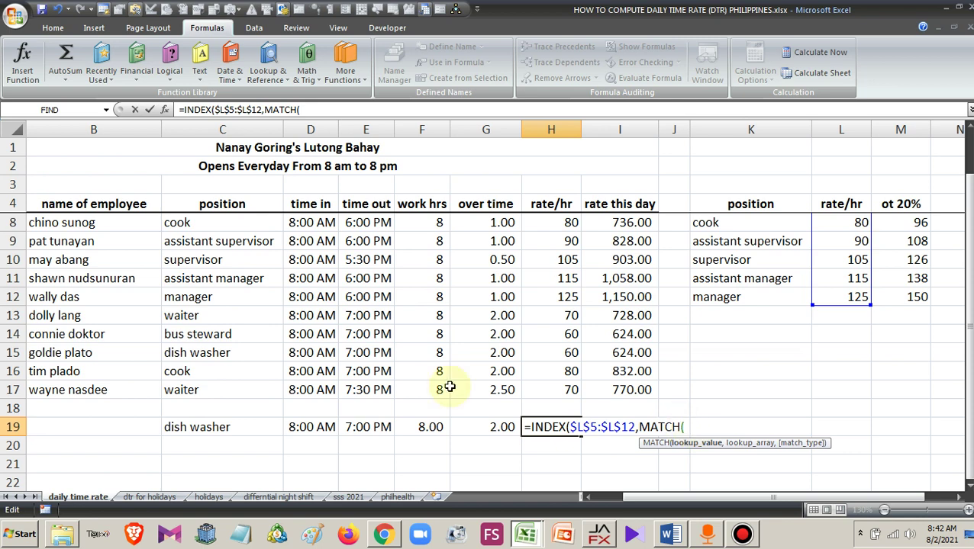
{"action": "left_click", "coordinate": [244, 427]}
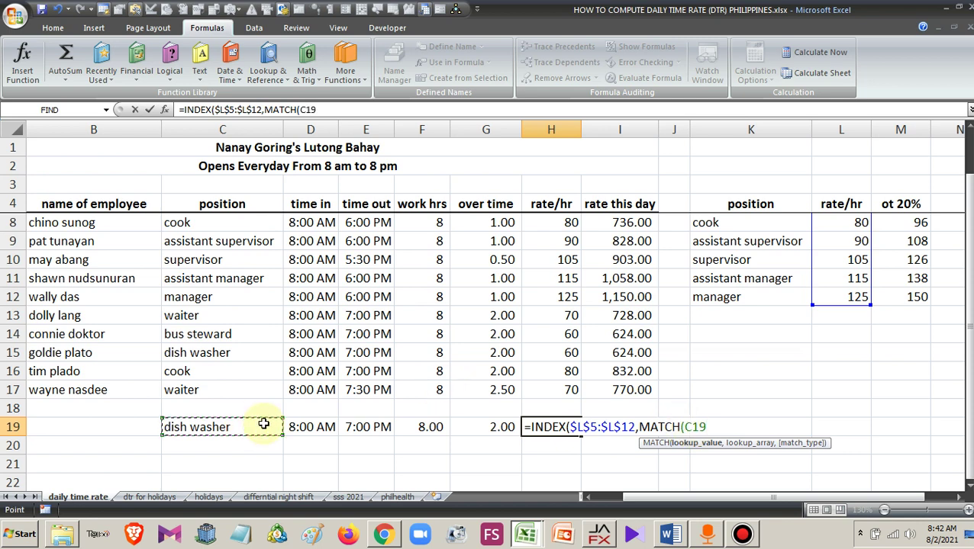
{"action": "type", "text": ","}
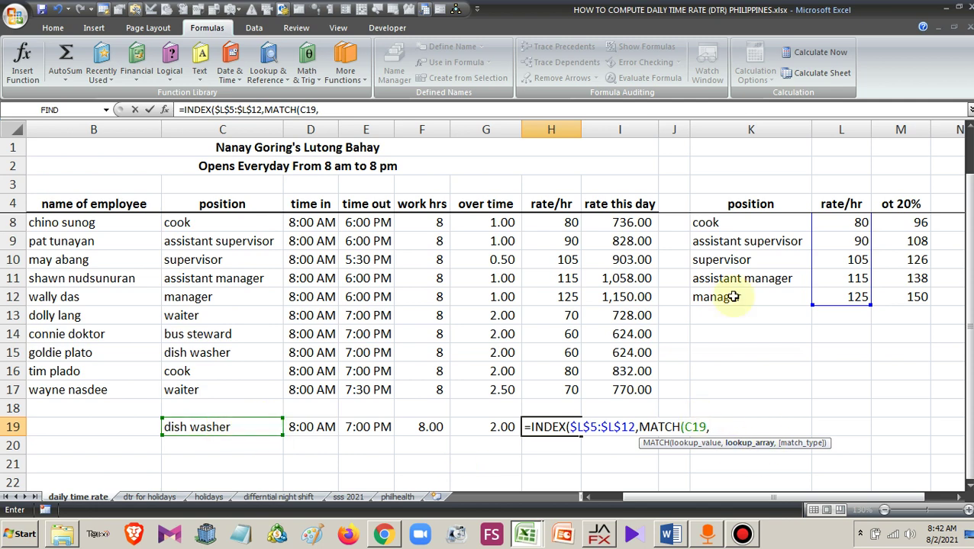
{"action": "scroll", "coordinate": [753, 225], "scroll_direction": "up", "scroll_amount": 1}
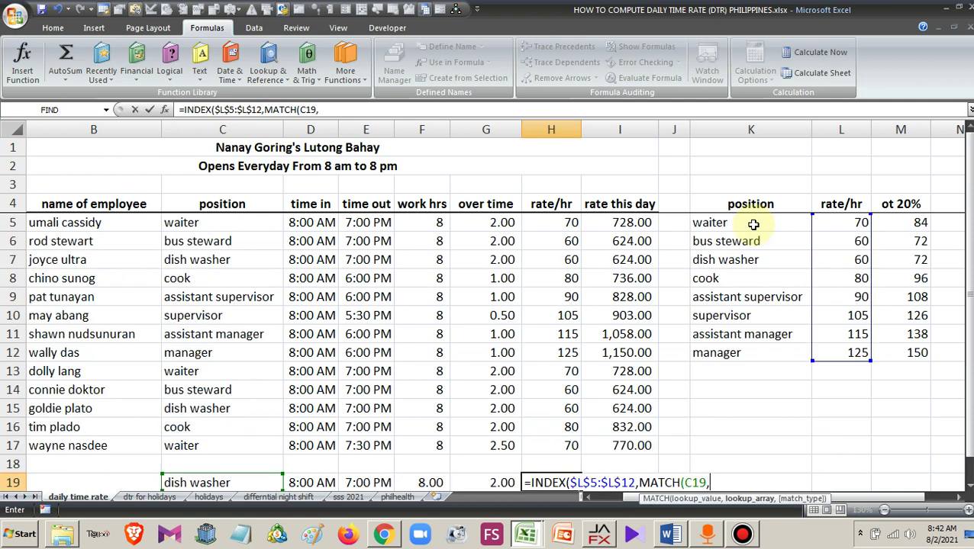
{"action": "left_click_drag", "start_coordinate": [753, 224], "coordinate": [756, 353]}
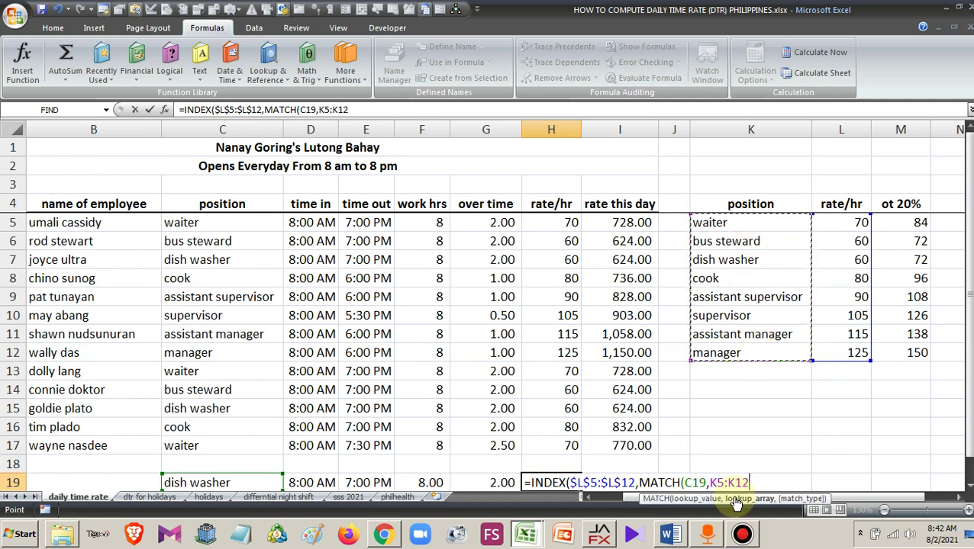
{"action": "left_click_drag", "start_coordinate": [734, 483], "coordinate": [718, 482]}
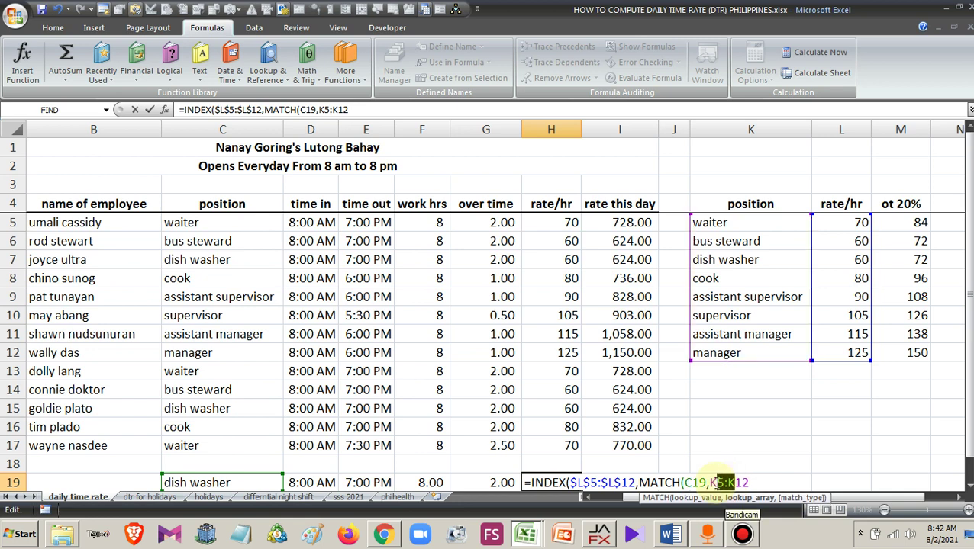
{"action": "key", "text": "F4"}
{"action": "left_click", "coordinate": [791, 481]}
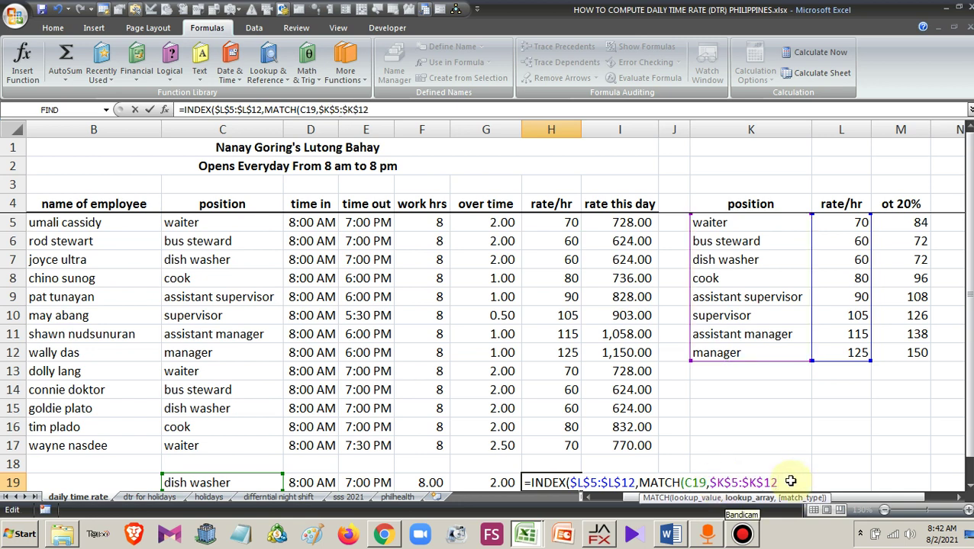
{"action": "scroll", "coordinate": [791, 481], "scroll_direction": "down", "scroll_amount": 3}
{"action": "type", "text": ","}
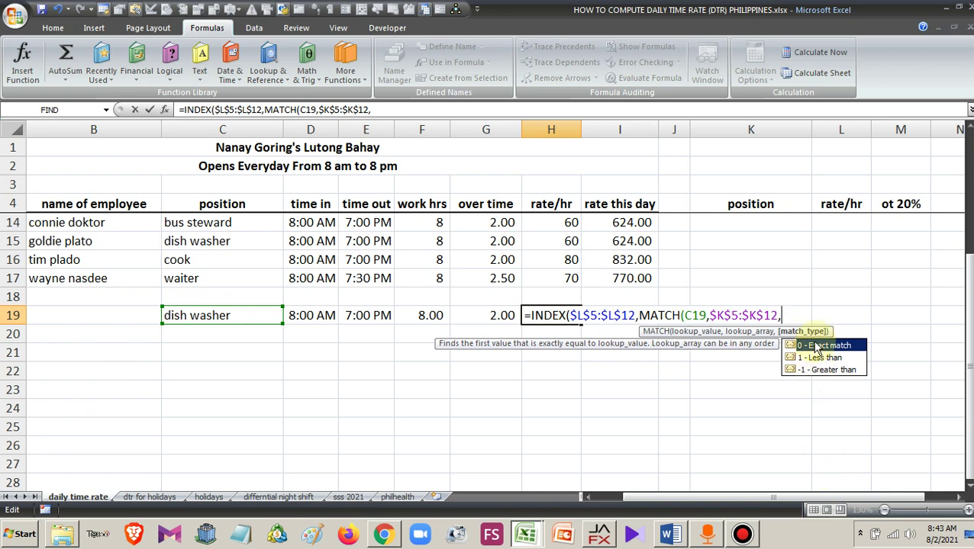
{"action": "type", "text": "0"}
{"action": "type", "text": ")"}
{"action": "key", "text": "Return"}
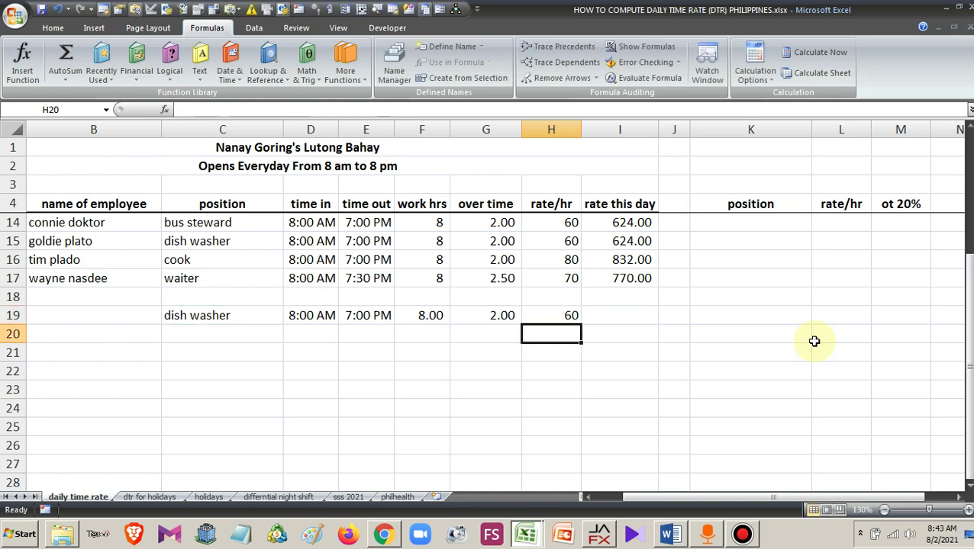
- Check the formulas in H19, C19, F19 and the existing pay formula in I17
{"action": "left_click", "coordinate": [560, 318]}
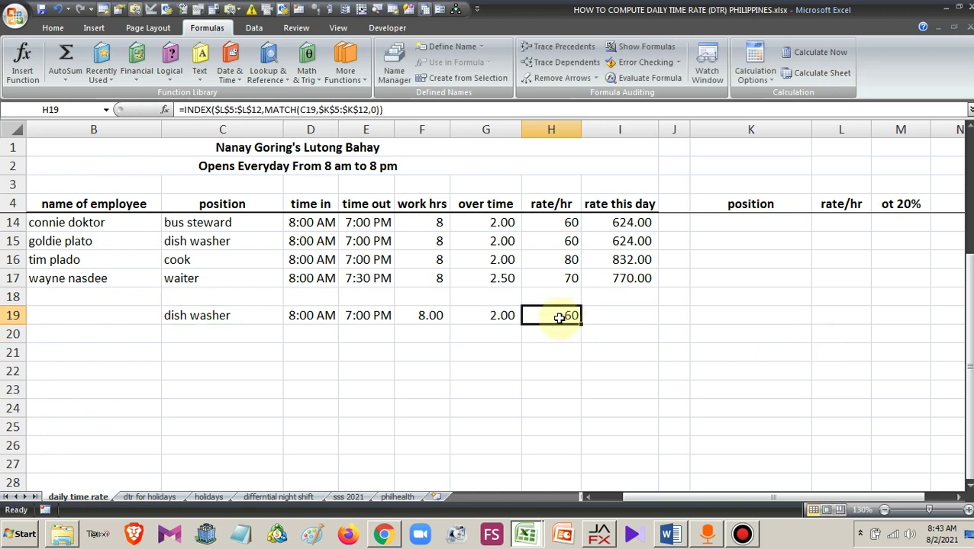
{"action": "left_click", "coordinate": [221, 315]}
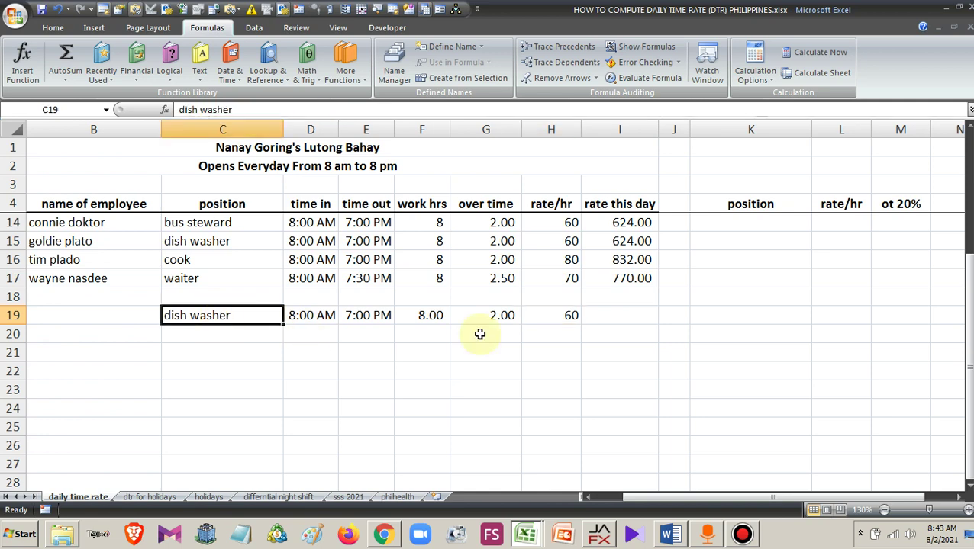
{"action": "left_click", "coordinate": [543, 319]}
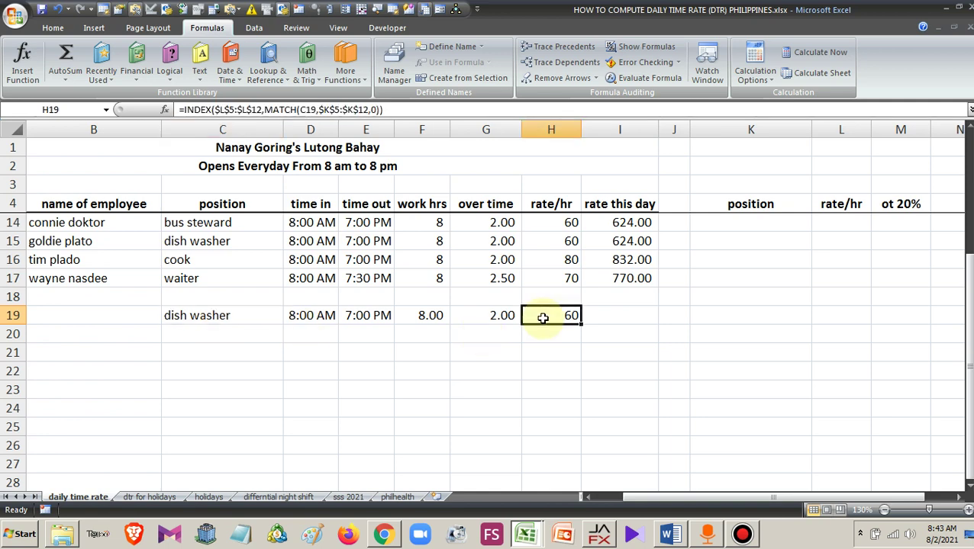
{"action": "left_click", "coordinate": [429, 315]}
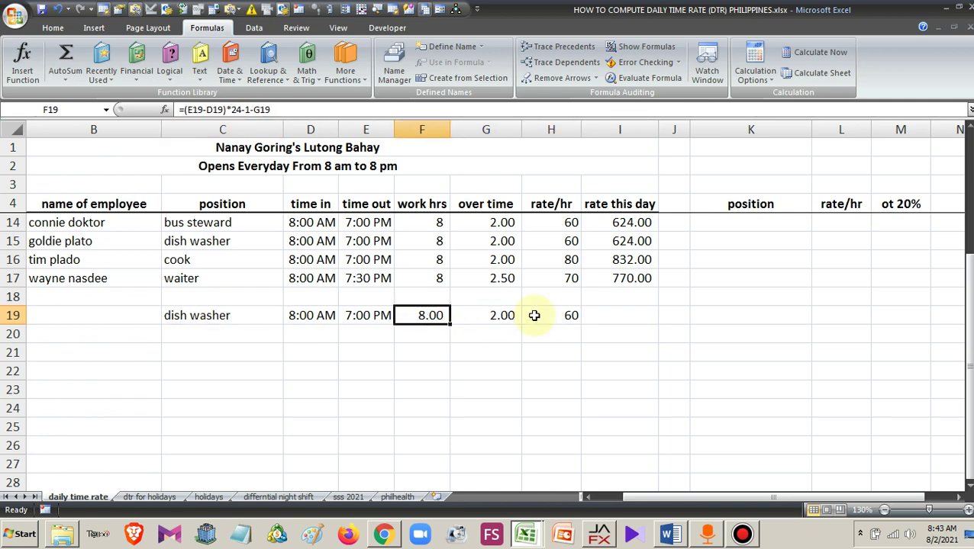
{"action": "key", "text": "Right"}
{"action": "key", "text": "Right"}
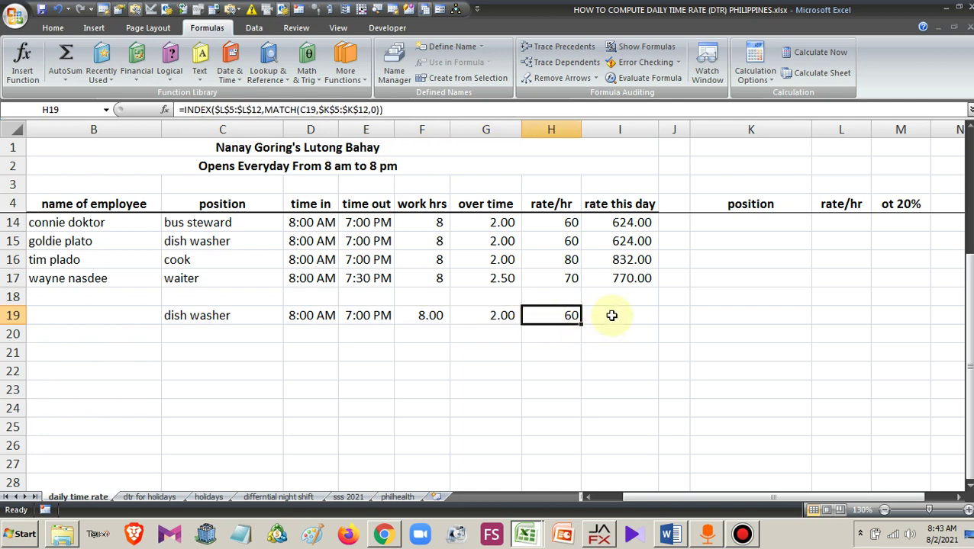
{"action": "left_click", "coordinate": [618, 316]}
{"action": "left_click", "coordinate": [633, 278]}
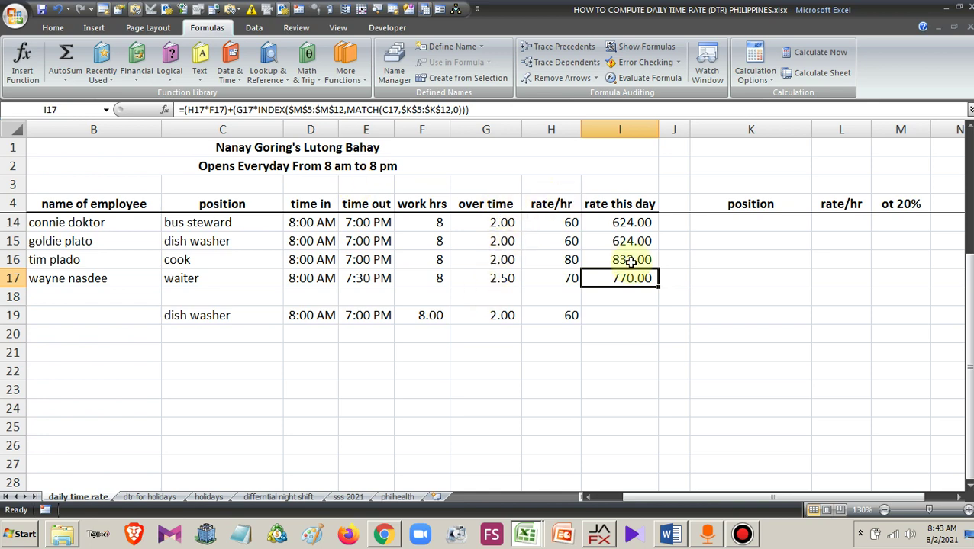
- Begin a pay formula in I19, cancel it, and recheck the H19 rate formula
{"action": "left_click", "coordinate": [631, 316]}
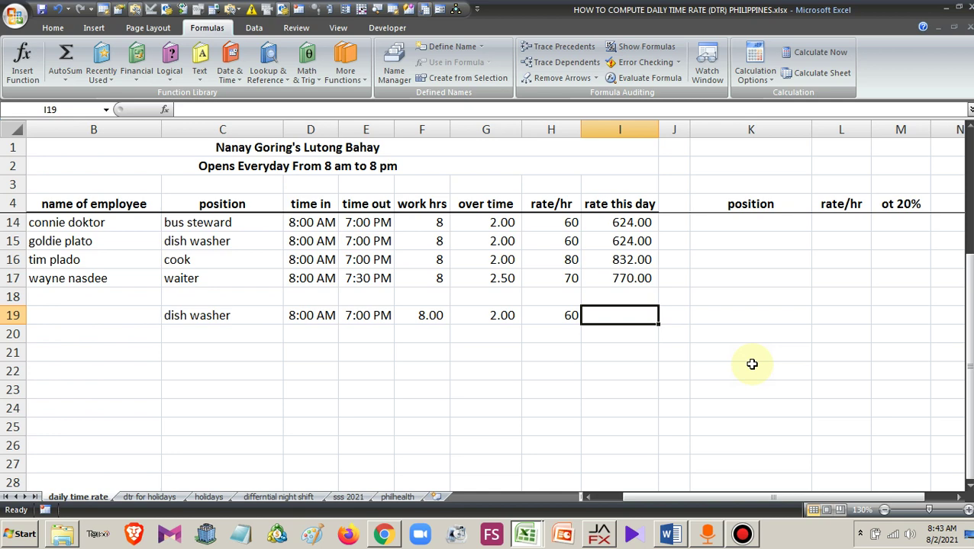
{"action": "type", "text": "="}
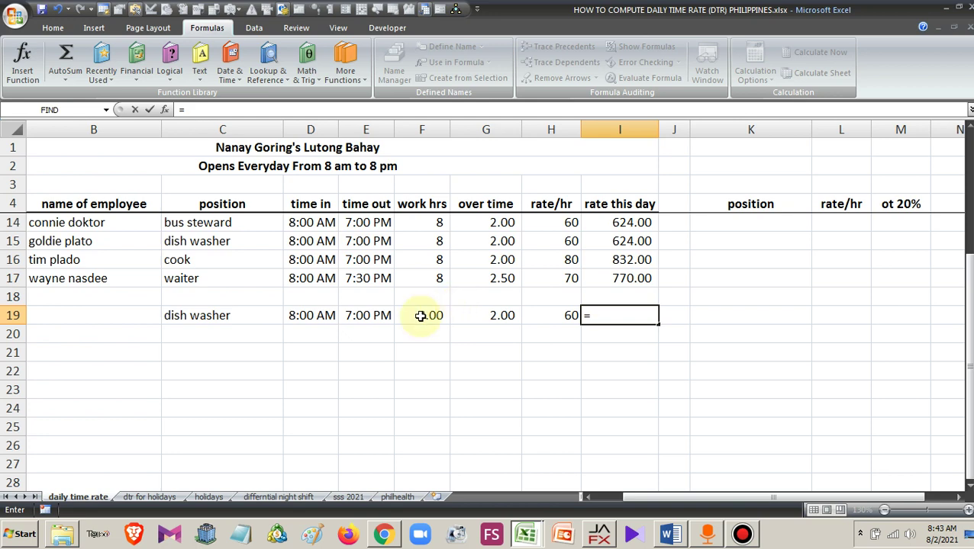
{"action": "left_click", "coordinate": [420, 315]}
{"action": "key", "text": "Escape"}
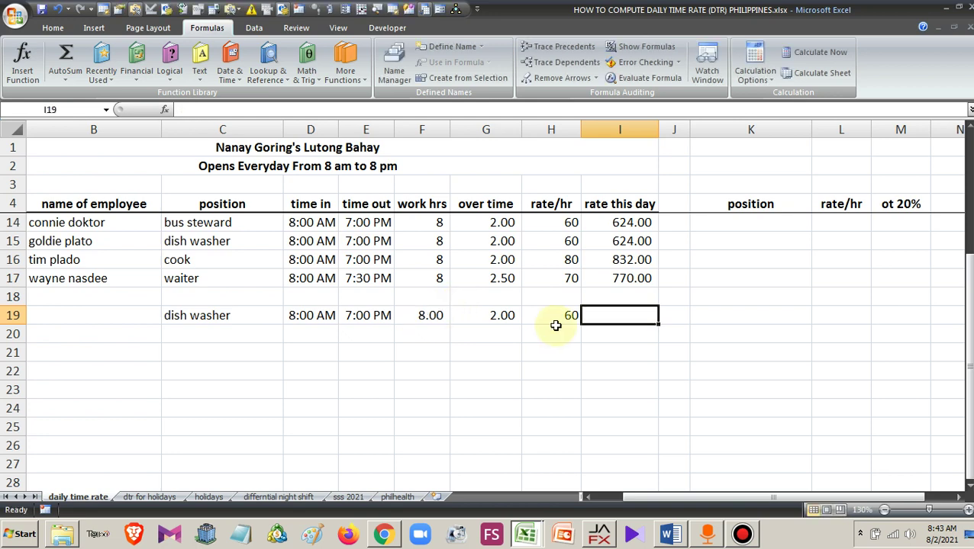
{"action": "left_click", "coordinate": [565, 316]}
{"action": "left_click", "coordinate": [612, 319]}
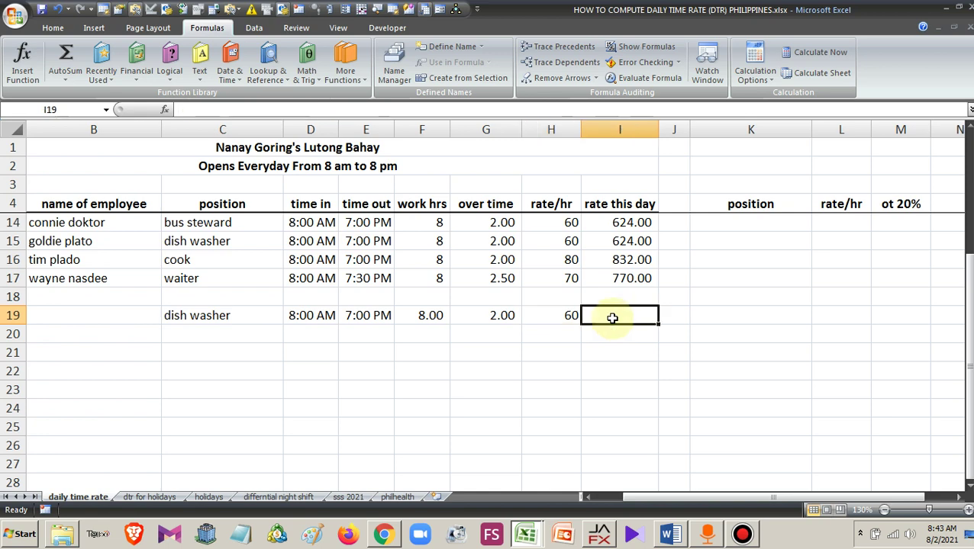
- Enter =H19*F19 in I19, giving 480.00, and reopen it for editing
{"action": "type", "text": "="}
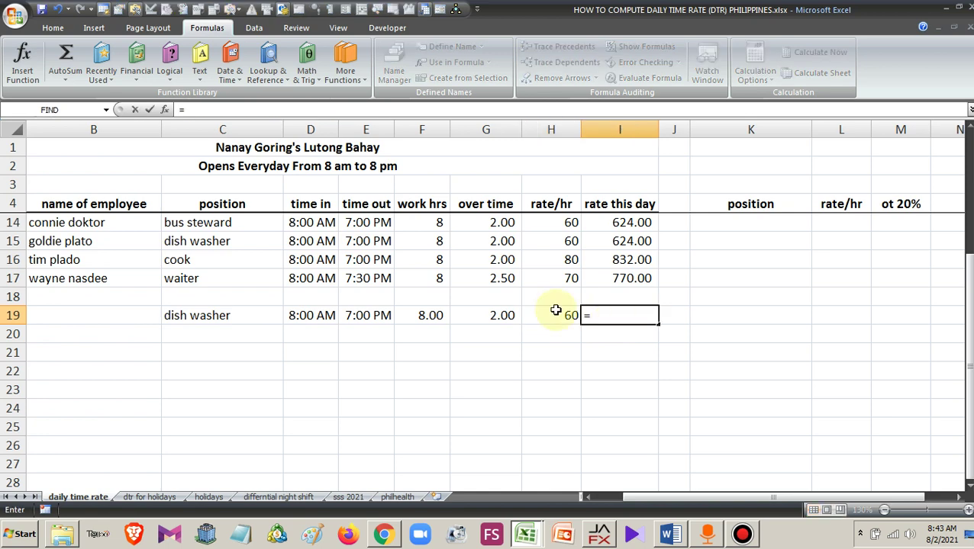
{"action": "left_click", "coordinate": [557, 314]}
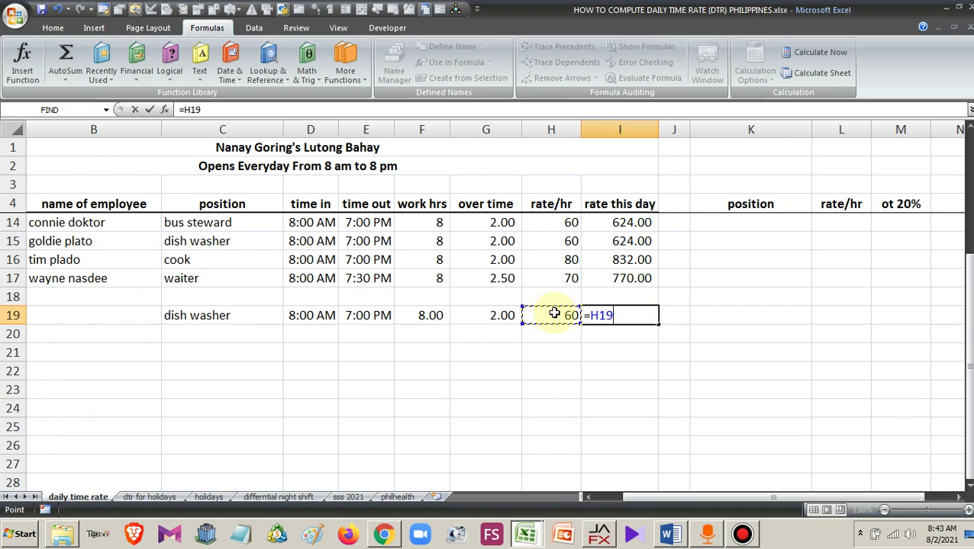
{"action": "type", "text": "*"}
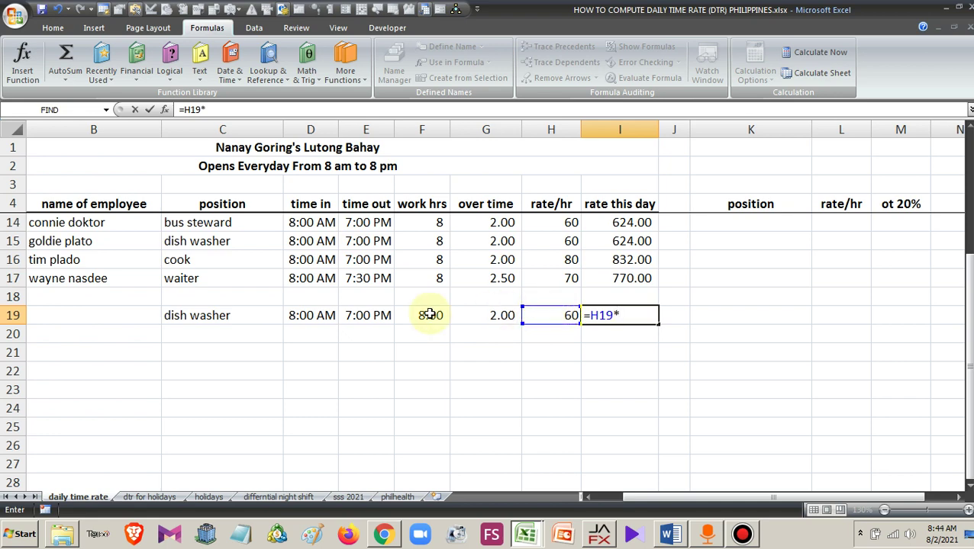
{"action": "left_click", "coordinate": [430, 315]}
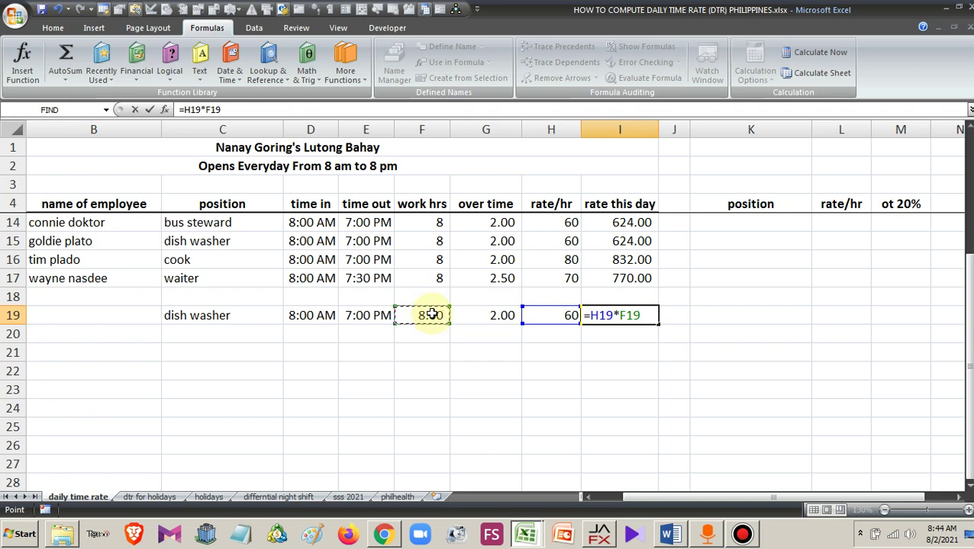
{"action": "key", "text": "Return"}
{"action": "left_click", "coordinate": [637, 315]}
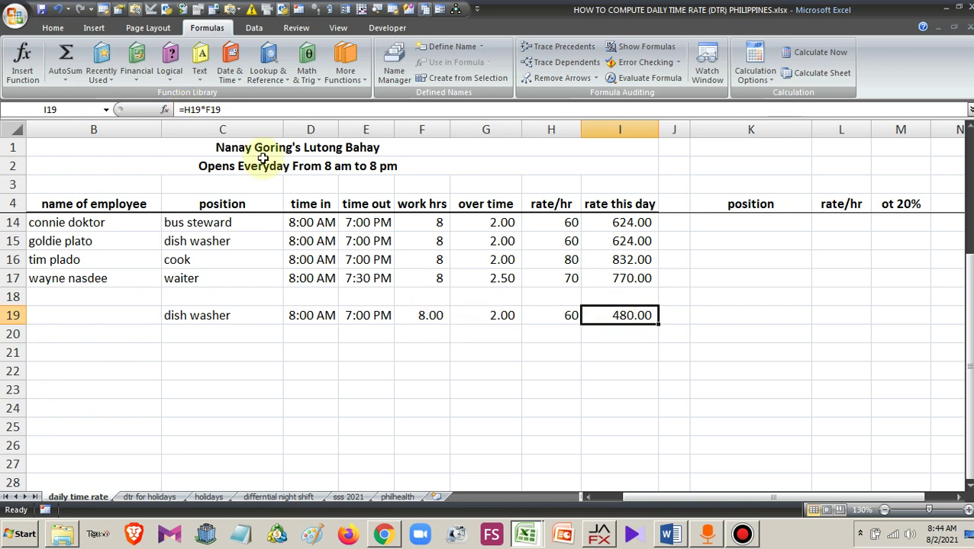
{"action": "key", "text": "F2"}
- Rewrite I19 as =(H19*F19)+(G19*INDEX( to add an overtime pay term
{"action": "type", "text": "("}
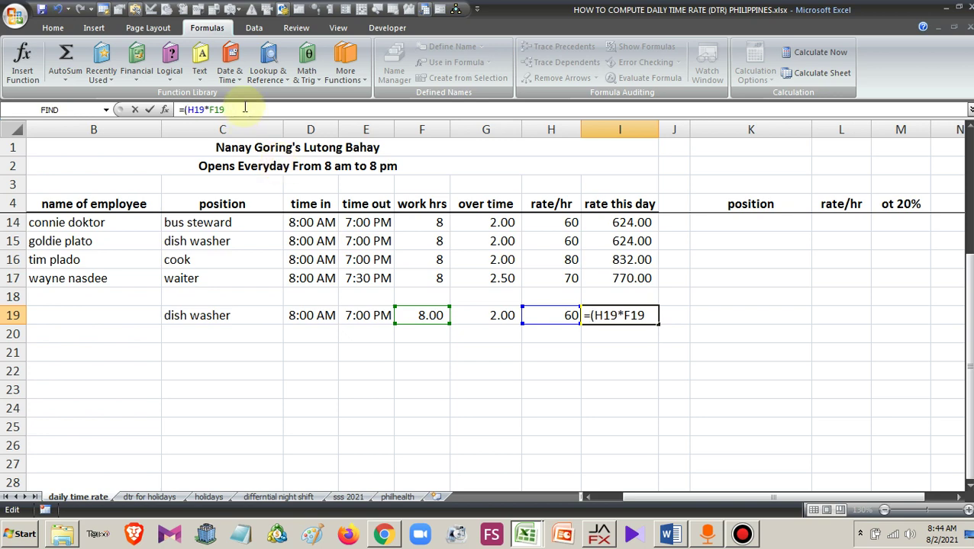
{"action": "type", "text": ")+"}
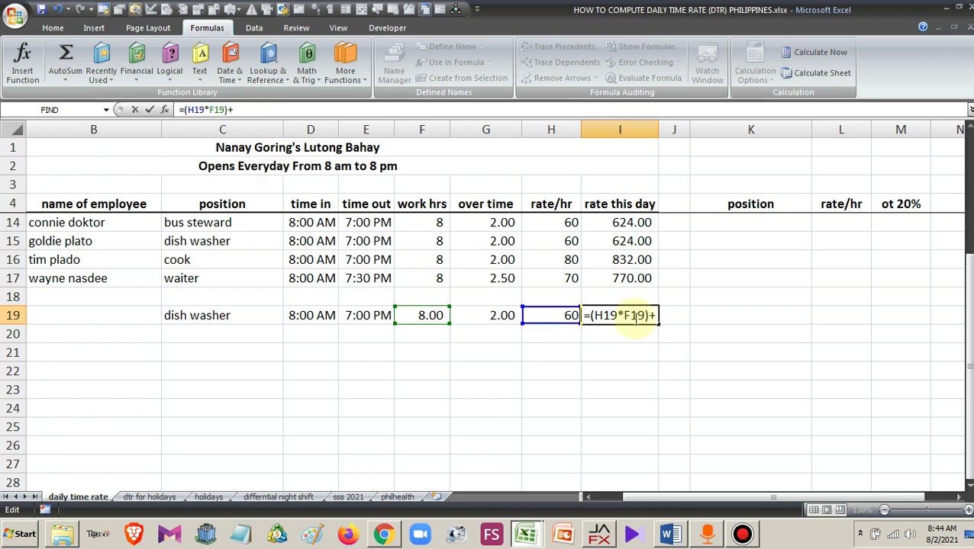
{"action": "type", "text": "("}
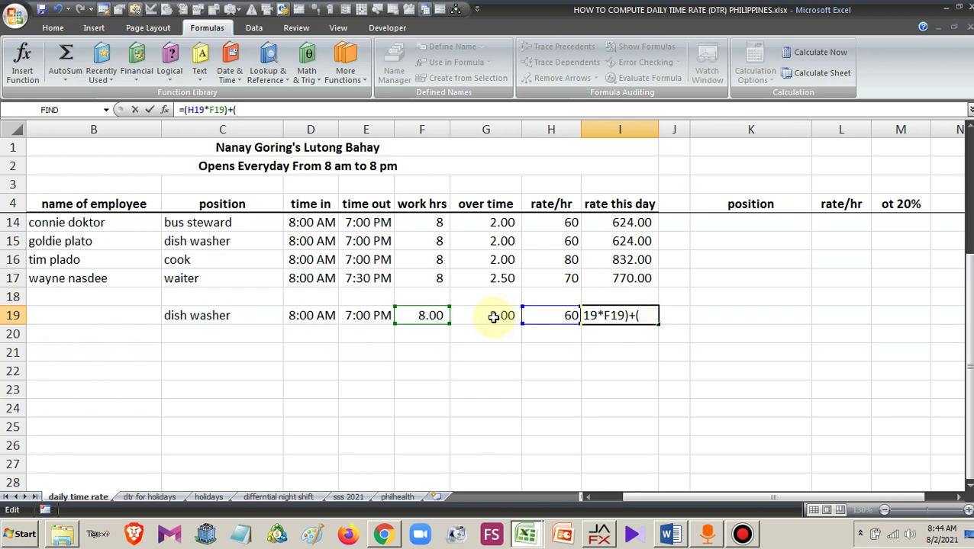
{"action": "left_click", "coordinate": [493, 316]}
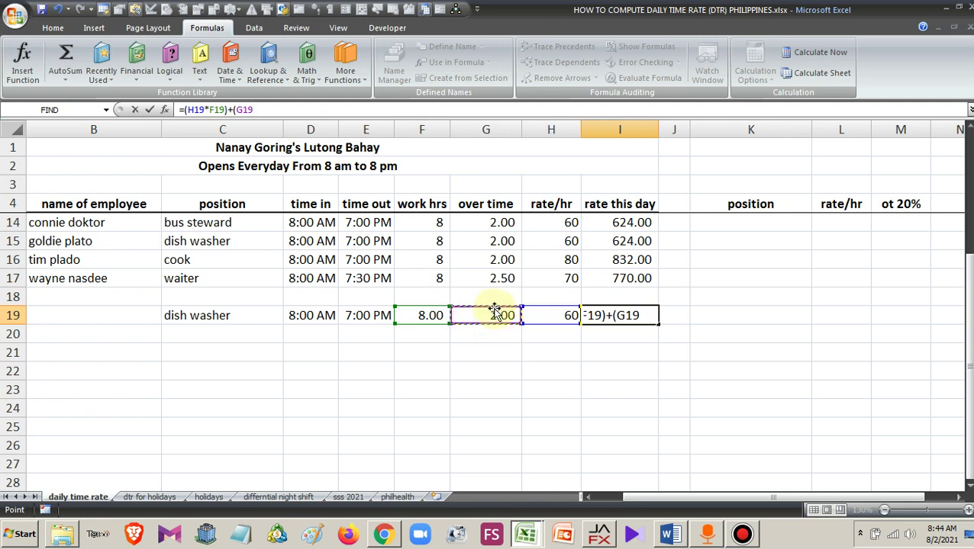
{"action": "type", "text": "*"}
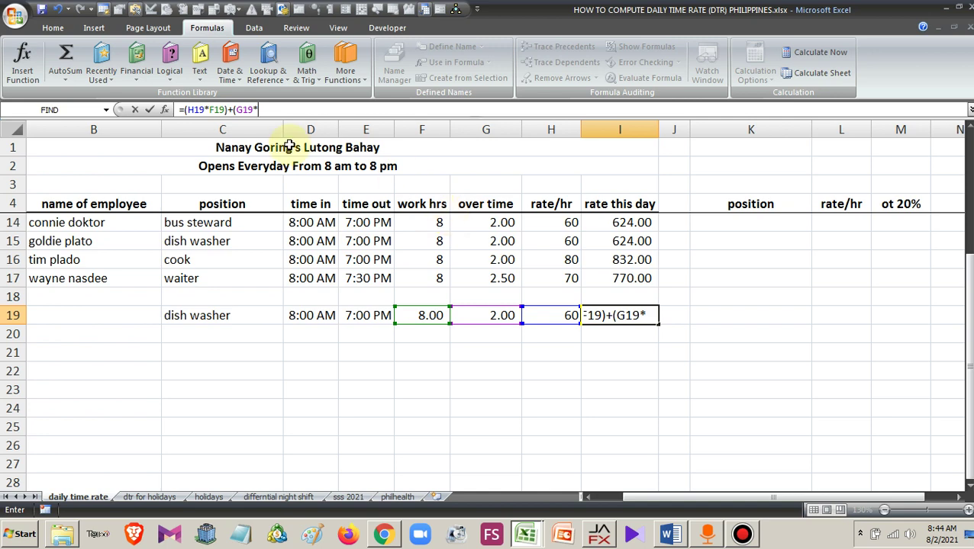
{"action": "type", "text": "i"}
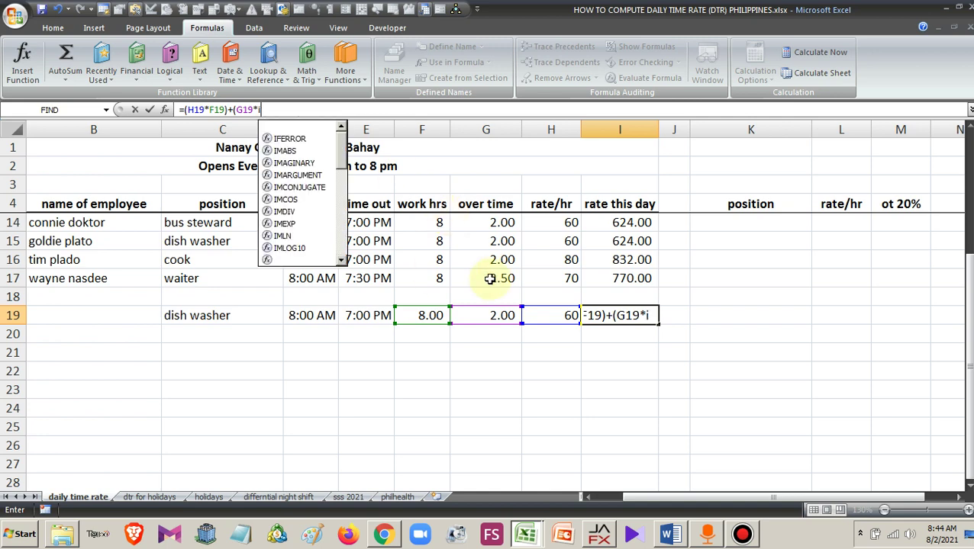
{"action": "type", "text": "nde"}
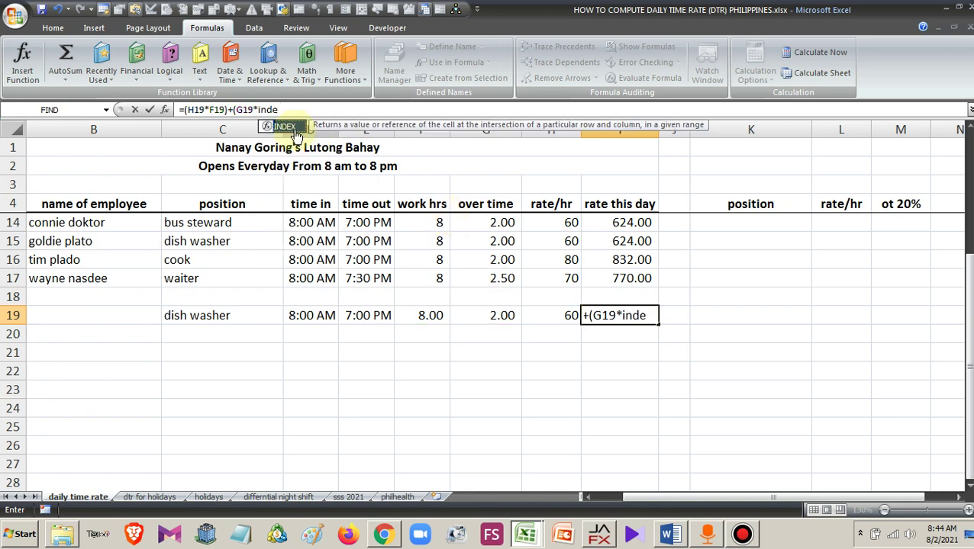
{"action": "double_click", "coordinate": [293, 128]}
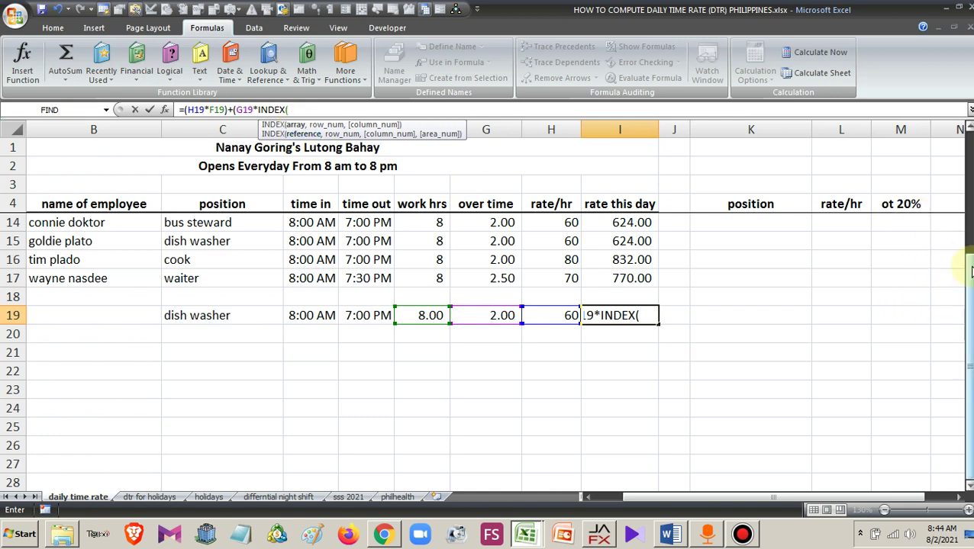
- Use the absolute ot 20% range $M$6:$M$12 as the INDEX array
{"action": "left_click_drag", "start_coordinate": [969, 256], "coordinate": [970, 161]}
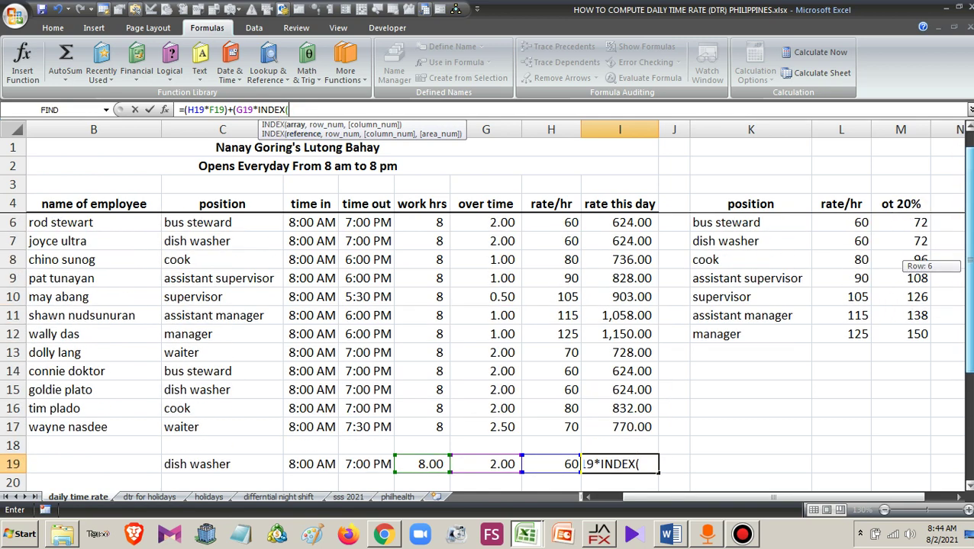
{"action": "left_click_drag", "start_coordinate": [913, 222], "coordinate": [916, 331]}
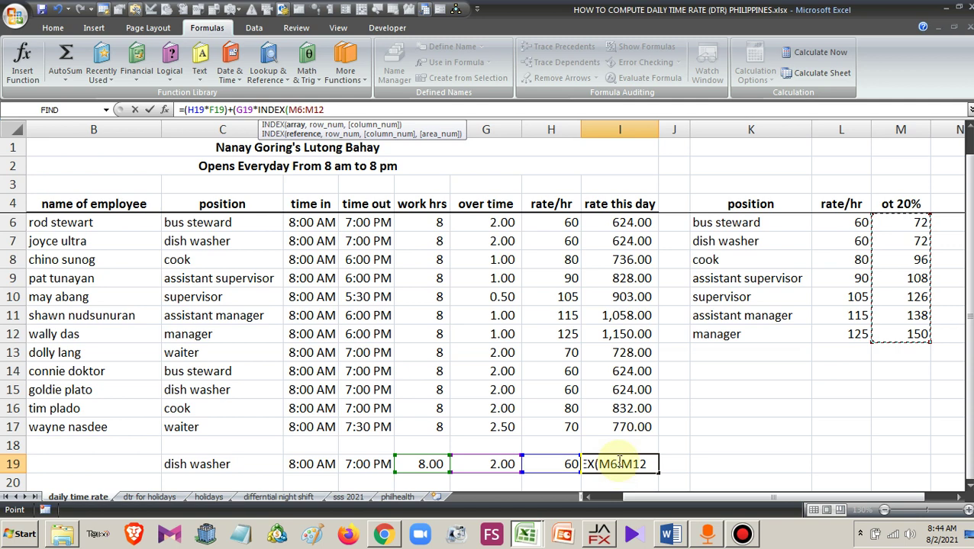
{"action": "left_click_drag", "start_coordinate": [619, 462], "coordinate": [639, 467]}
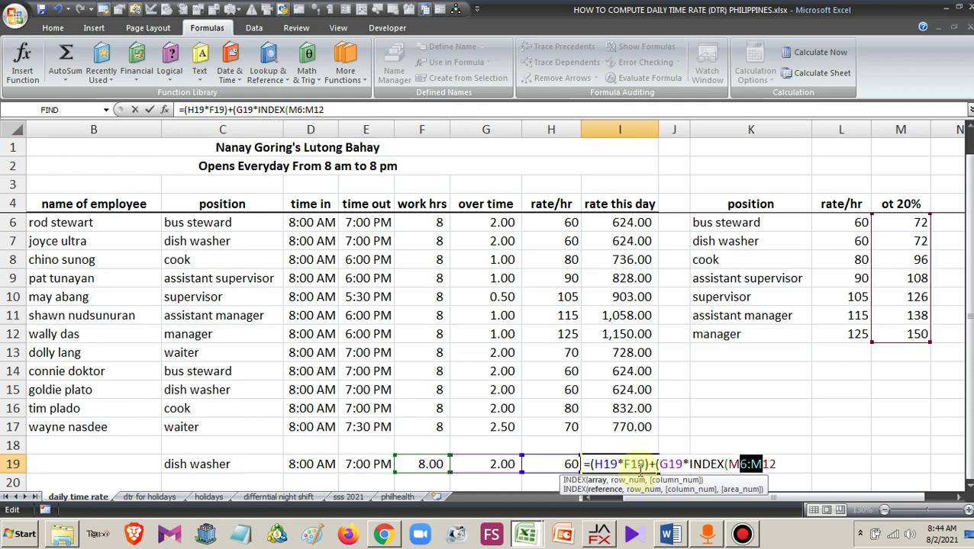
{"action": "key", "text": "F4"}
{"action": "scroll", "coordinate": [633, 288], "scroll_direction": "down", "scroll_amount": 3}
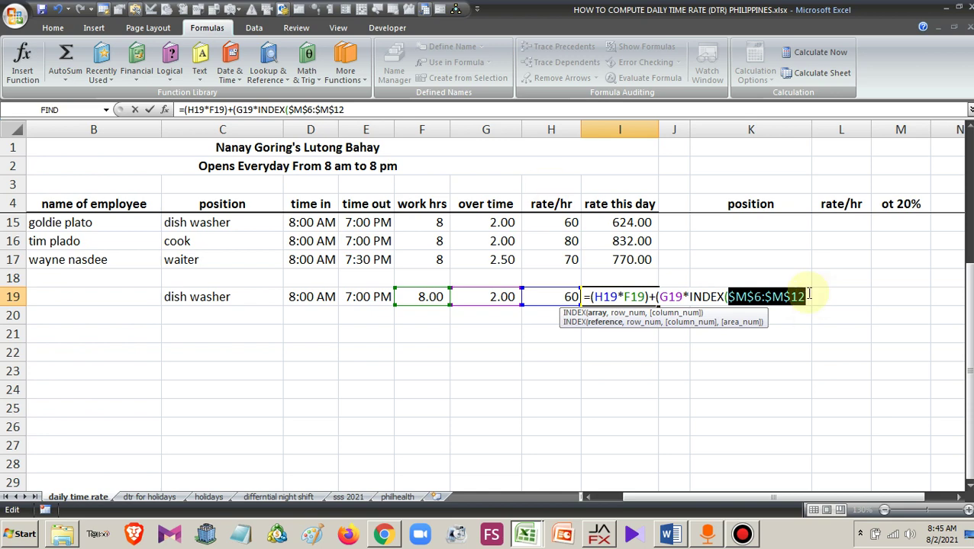
{"action": "key", "text": "Right"}
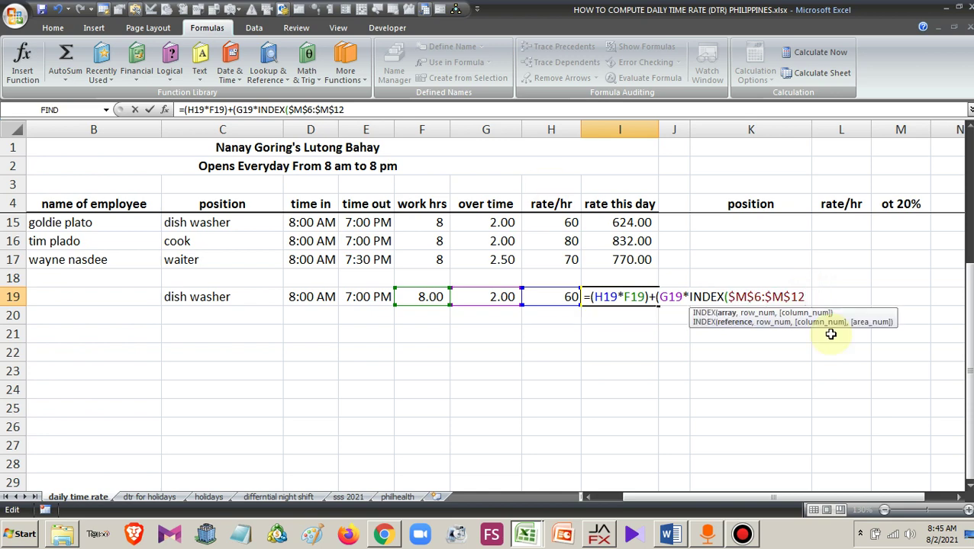
- Add MATCH(C19,$K$5:$K$12,0) to close the overtime rate lookup
{"action": "type", "text": ","}
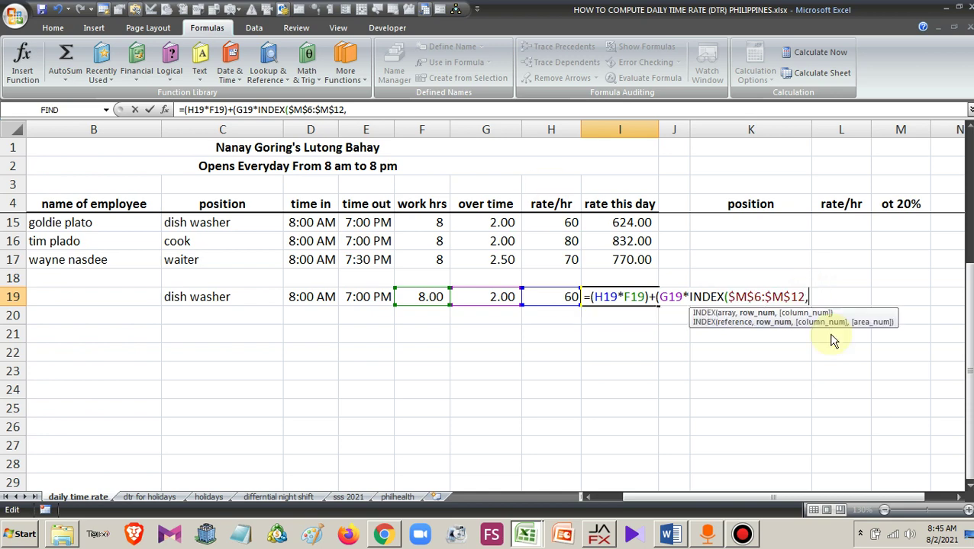
{"action": "type", "text": "ma"}
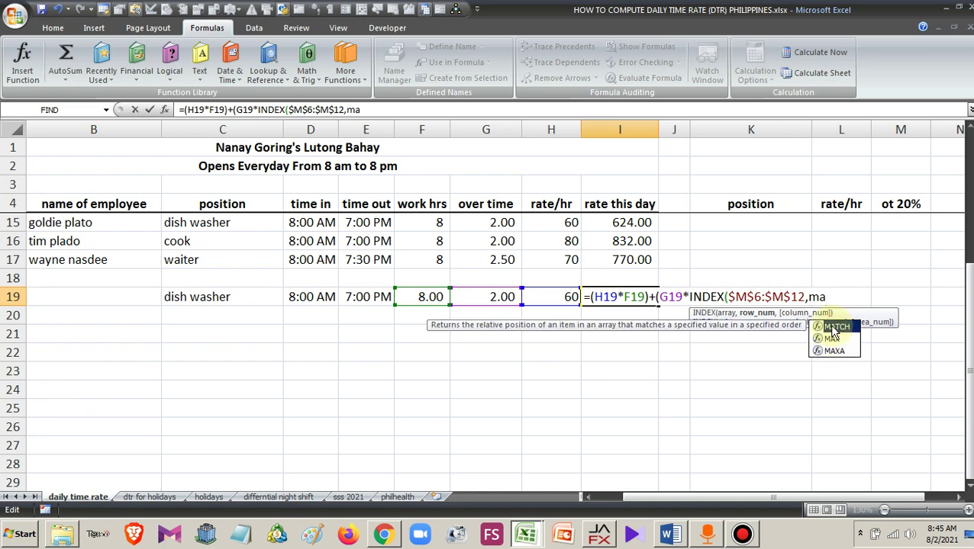
{"action": "double_click", "coordinate": [832, 327]}
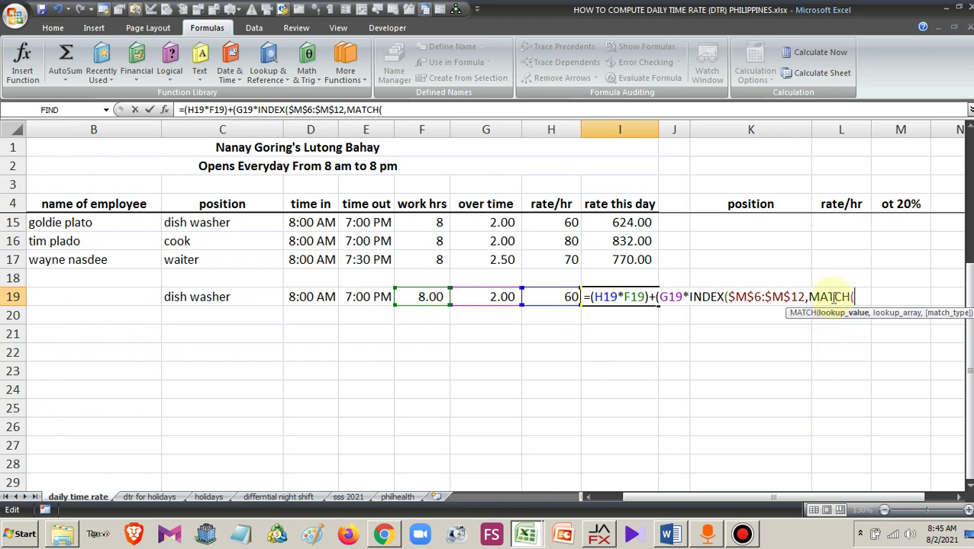
{"action": "left_click", "coordinate": [228, 299]}
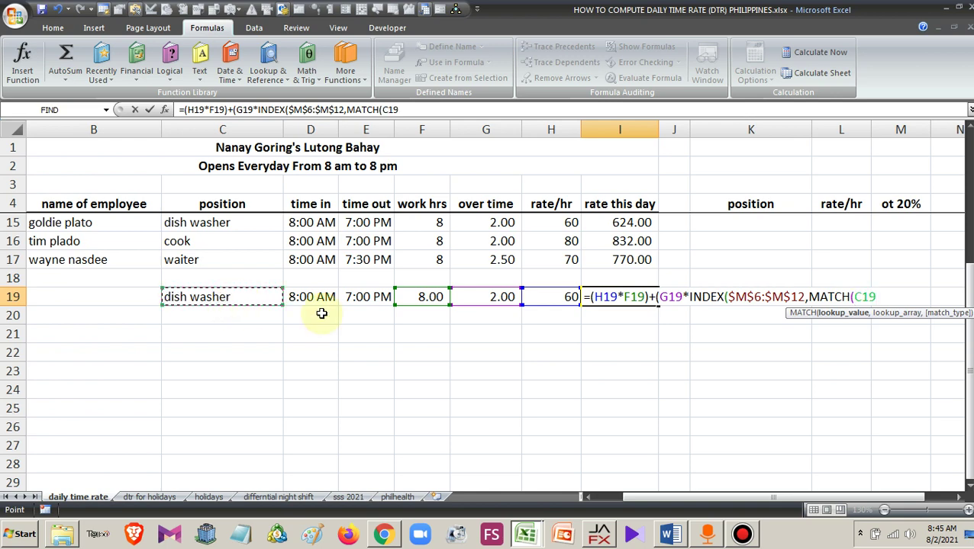
{"action": "type", "text": ","}
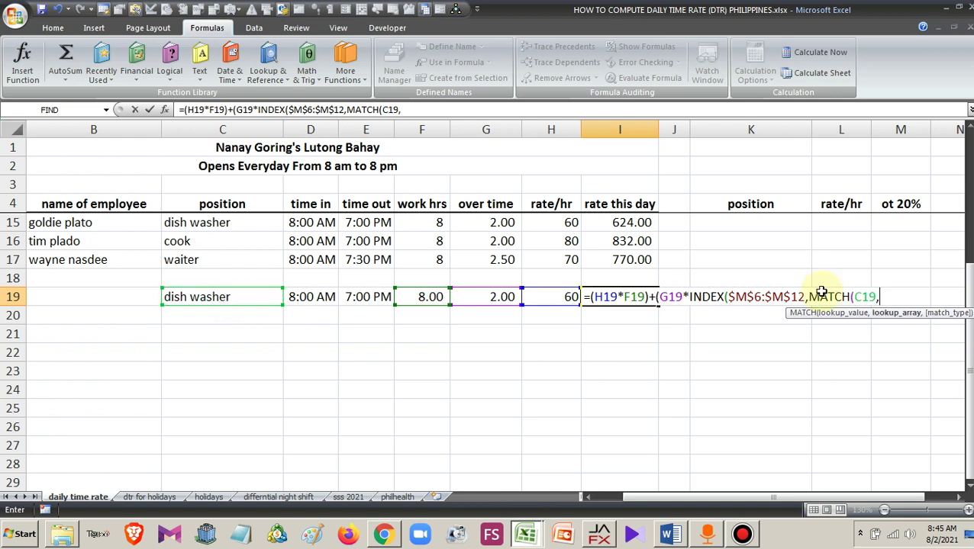
{"action": "scroll", "coordinate": [820, 292], "scroll_direction": "up", "scroll_amount": 3}
{"action": "scroll", "coordinate": [847, 278], "scroll_direction": "up", "scroll_amount": 1}
{"action": "left_click_drag", "start_coordinate": [794, 222], "coordinate": [794, 352]}
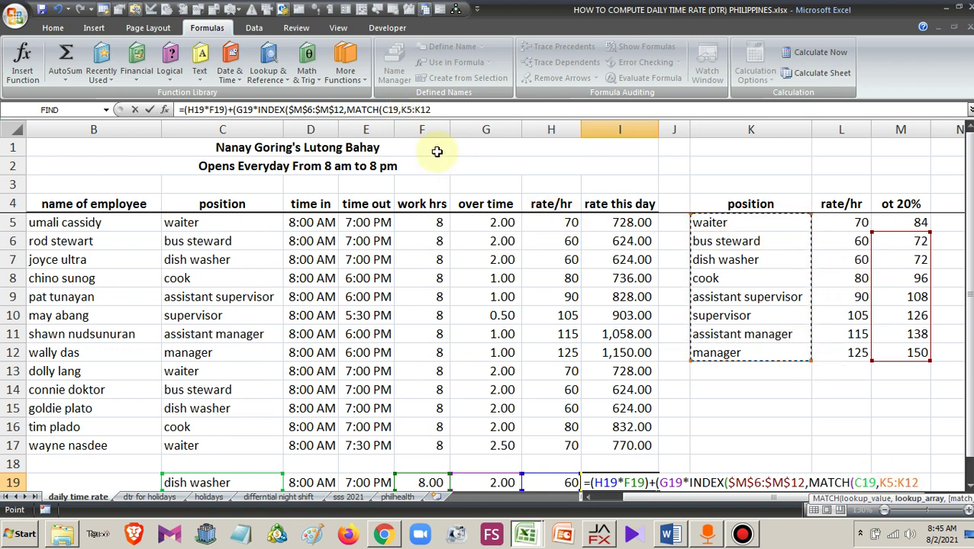
{"action": "scroll", "coordinate": [725, 388], "scroll_direction": "down", "scroll_amount": 3}
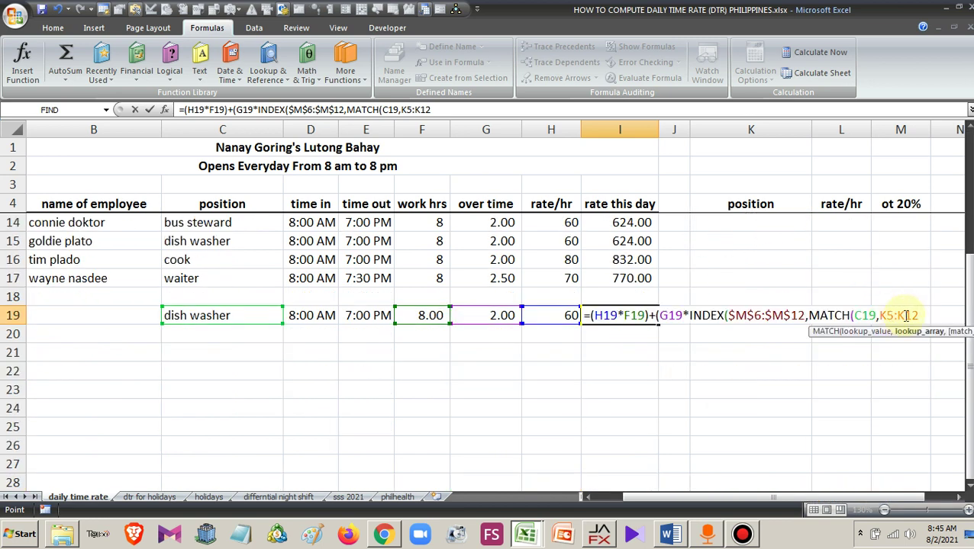
{"action": "left_click_drag", "start_coordinate": [912, 315], "coordinate": [885, 315]}
{"action": "key", "text": "F4"}
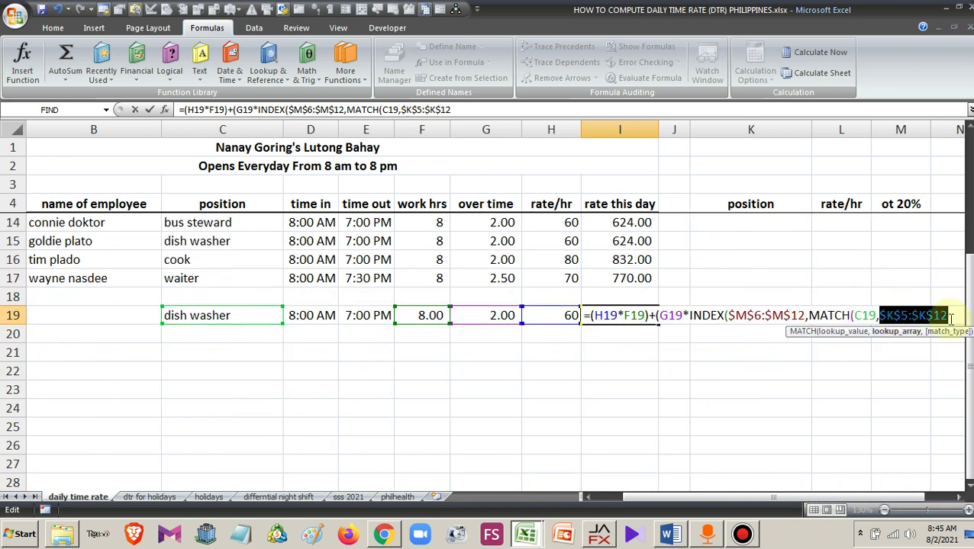
{"action": "left_click", "coordinate": [951, 316]}
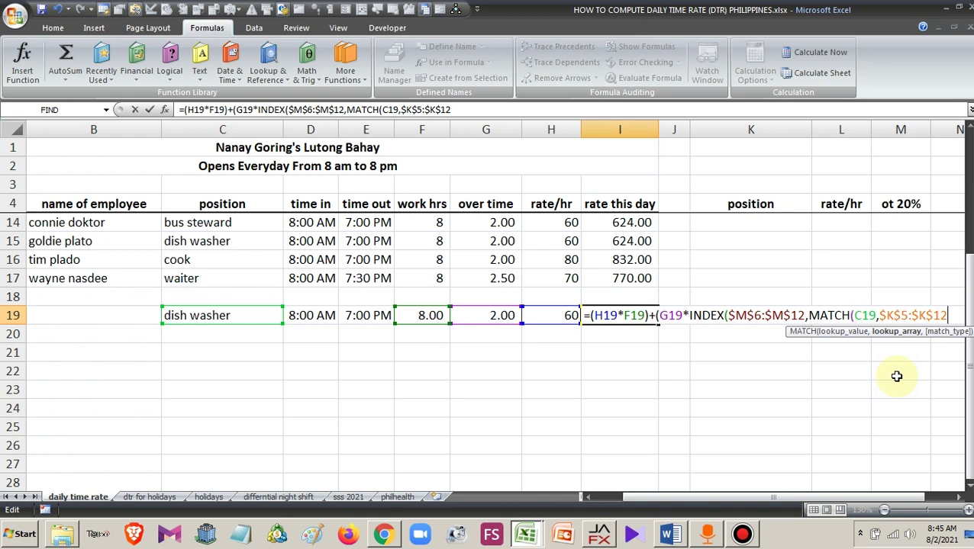
{"action": "type", "text": ","}
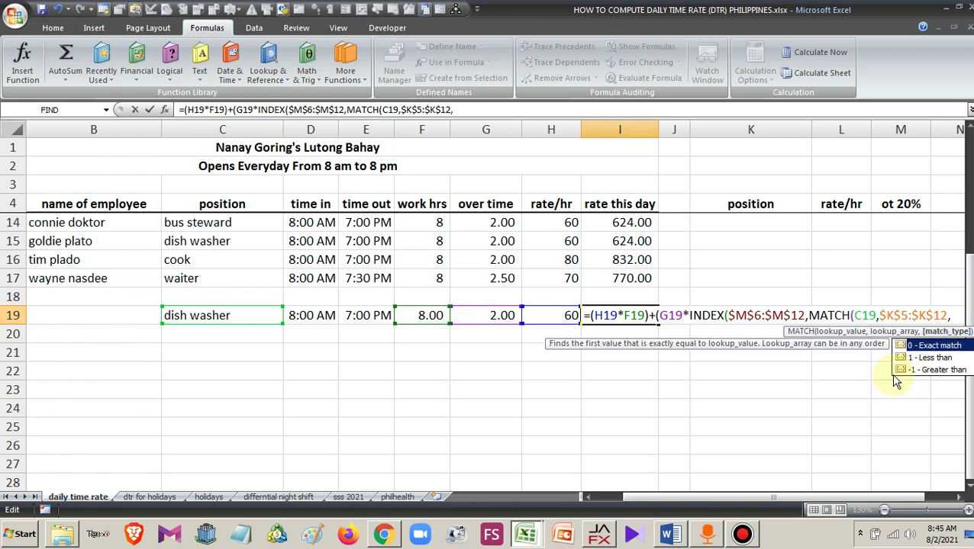
{"action": "type", "text": "0))"}
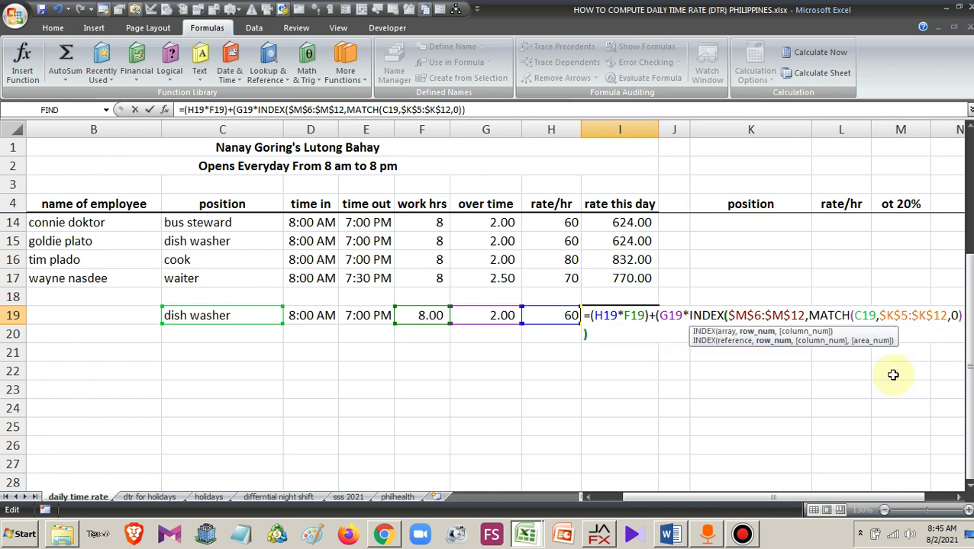
- Commit the I19 formula with Excel's correction, confirming a 672.00 daily pay
{"action": "key", "text": "Return"}
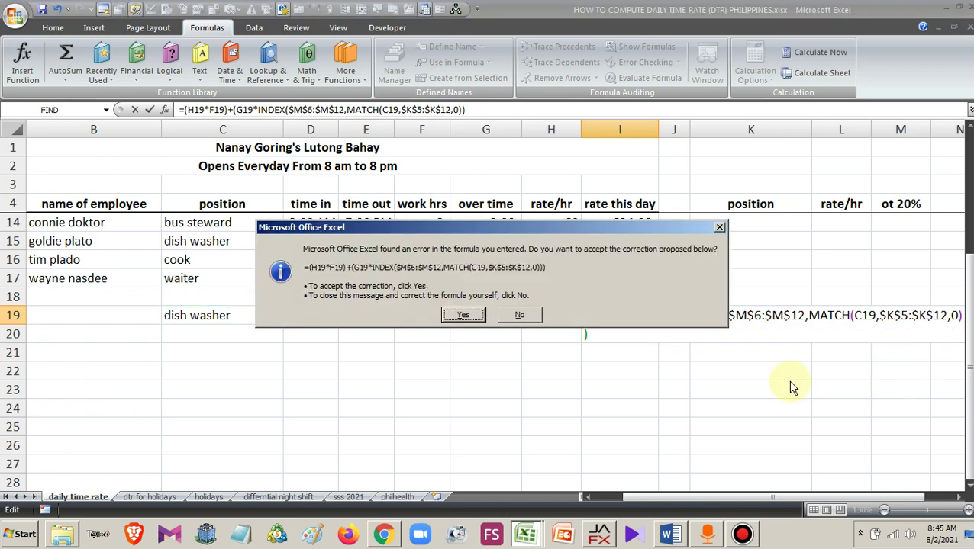
{"action": "key", "text": "Return"}
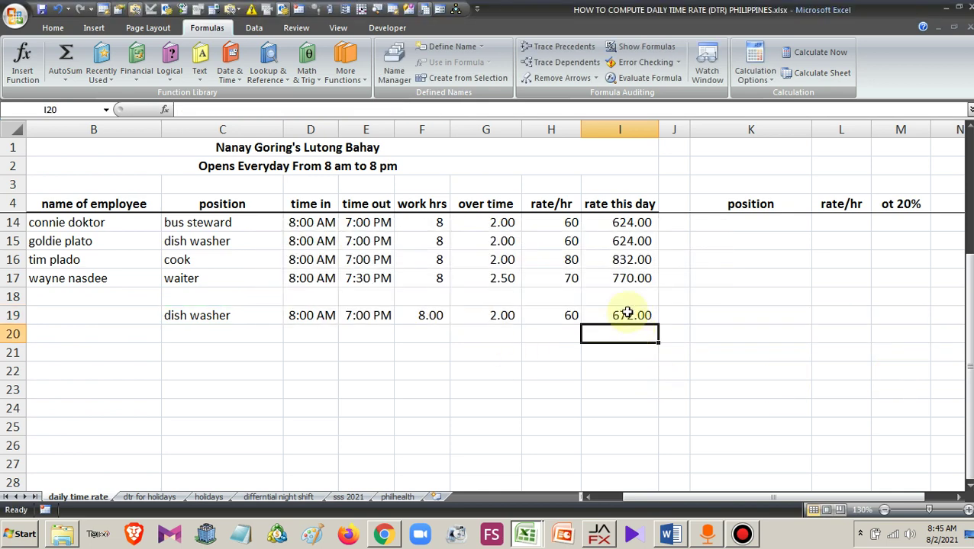
{"action": "key", "text": "Up"}
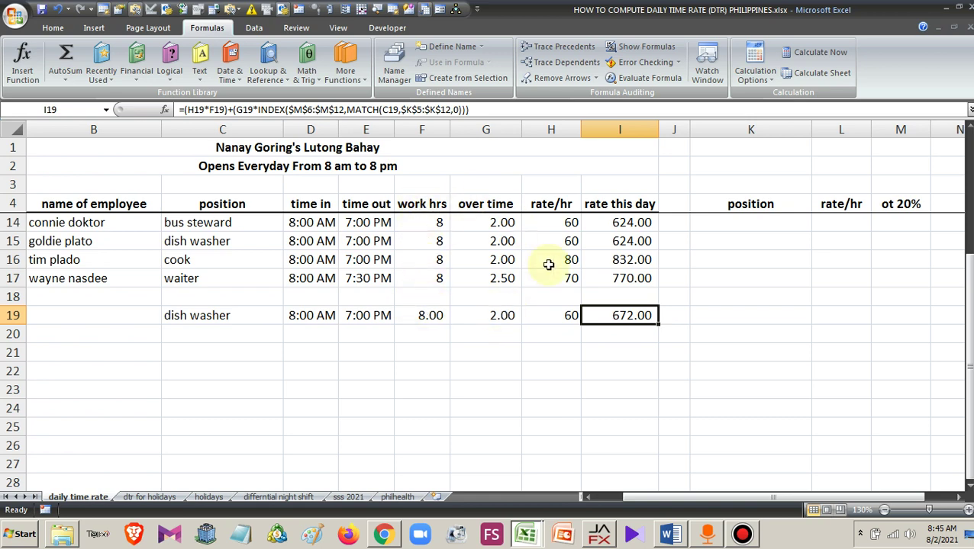
{"action": "scroll", "coordinate": [867, 245], "scroll_direction": "up", "scroll_amount": 3}
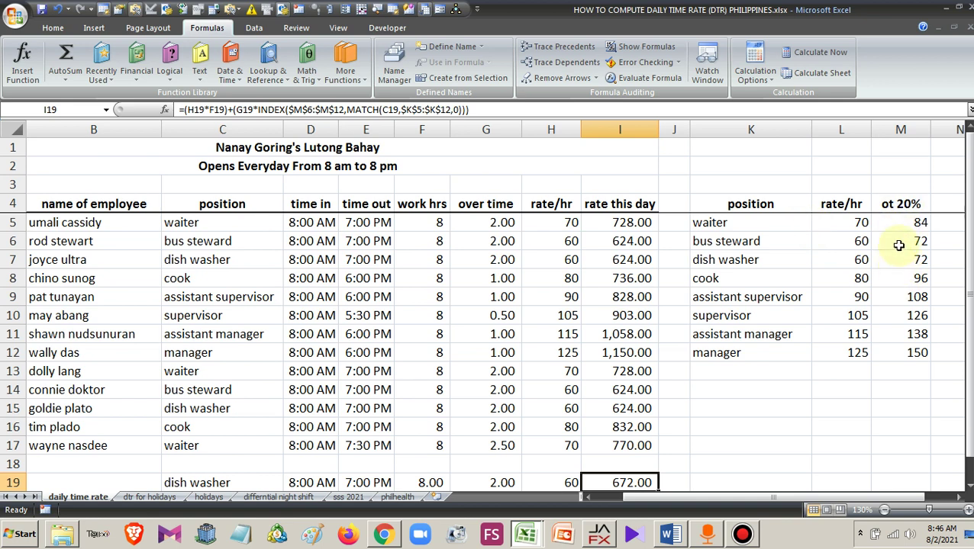
{"action": "scroll", "coordinate": [916, 331], "scroll_direction": "down", "scroll_amount": 1}
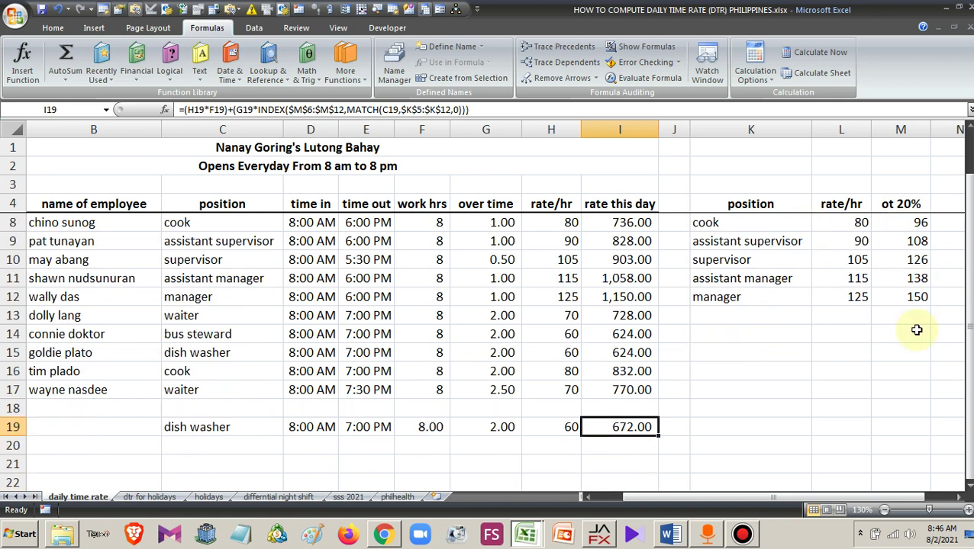
{"action": "scroll", "coordinate": [917, 330], "scroll_direction": "down", "scroll_amount": 1}
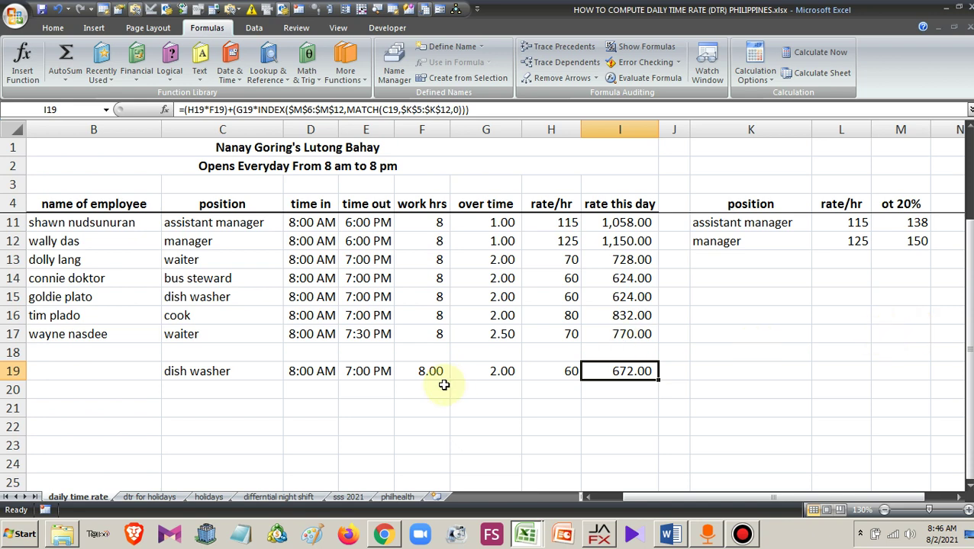
- Change E19's time out from 7:00 PM to 3:00 PM
{"action": "left_click", "coordinate": [355, 374]}
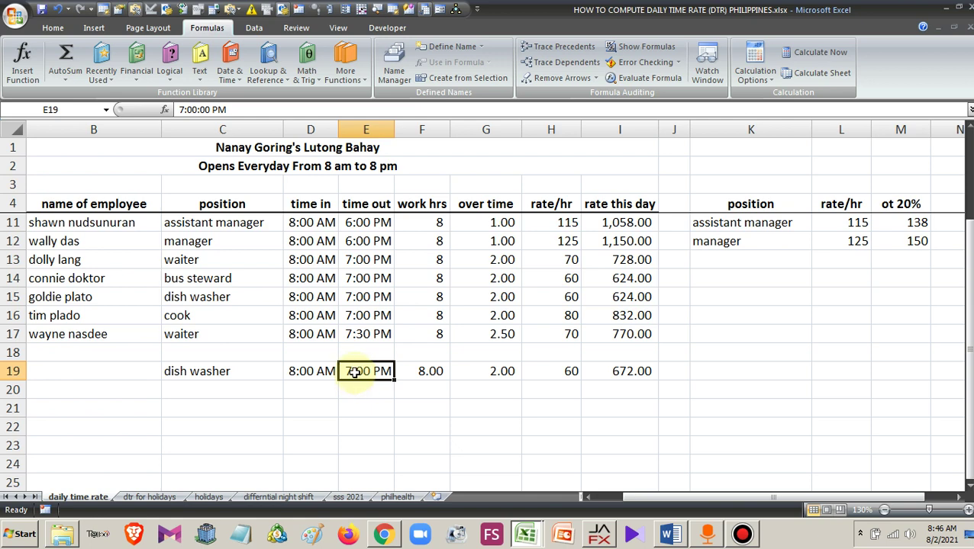
{"action": "double_click", "coordinate": [347, 372]}
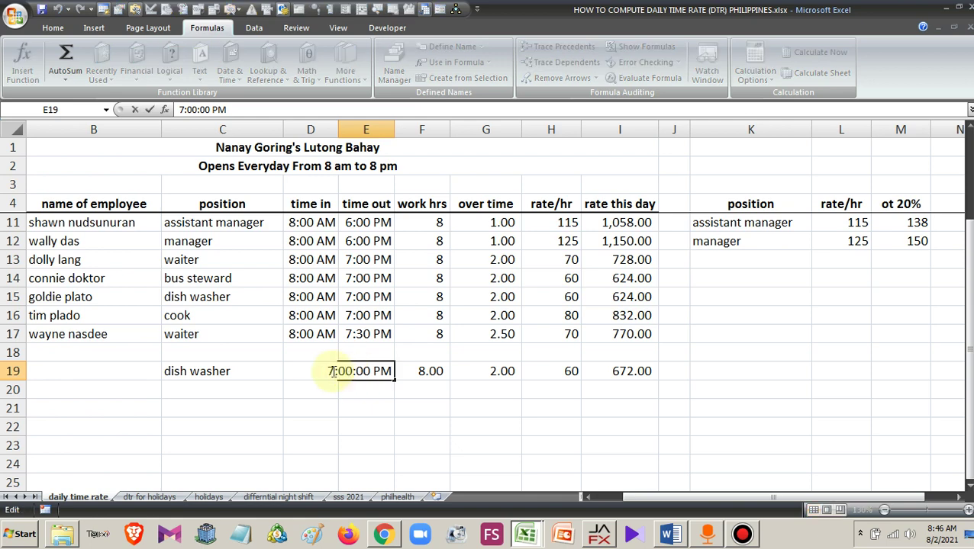
{"action": "left_click_drag", "start_coordinate": [330, 371], "coordinate": [286, 372]}
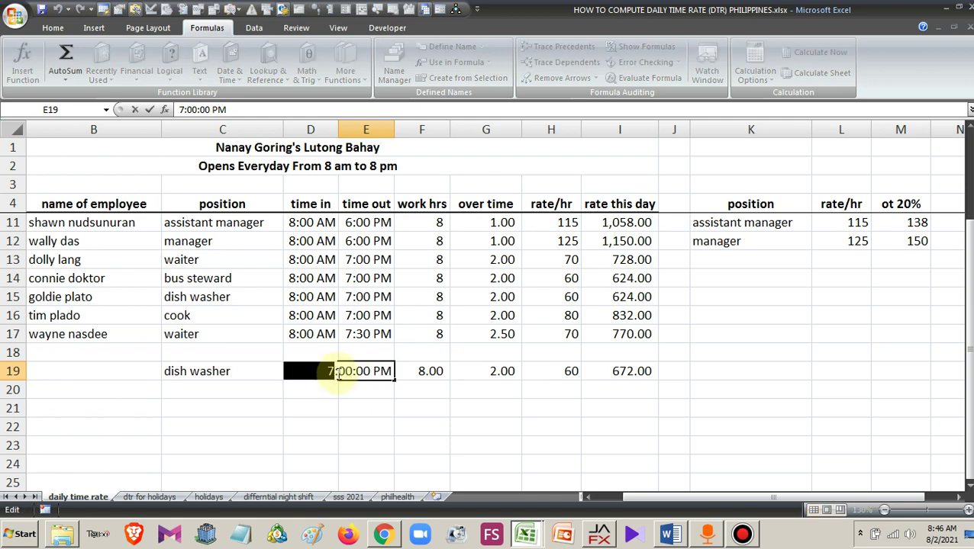
{"action": "type", "text": "3"}
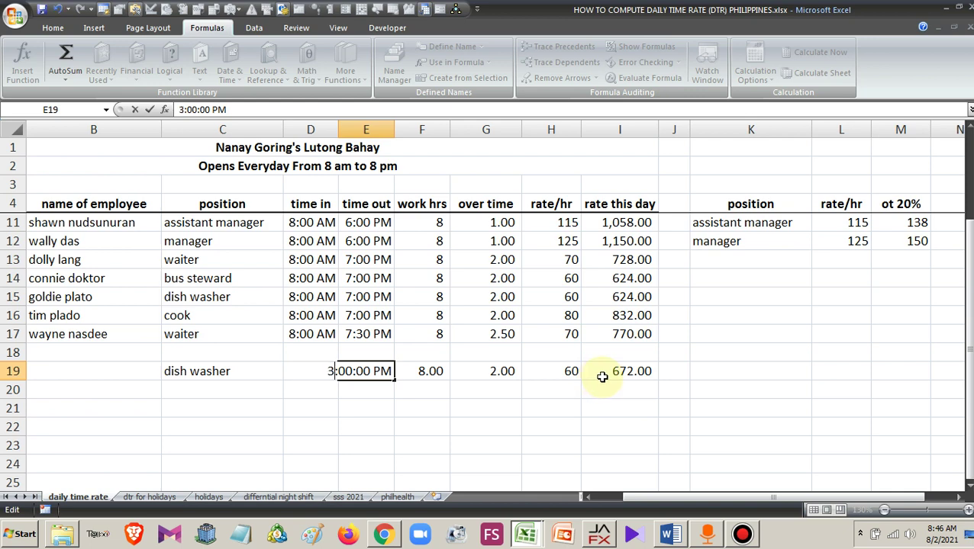
{"action": "key", "text": "Return"}
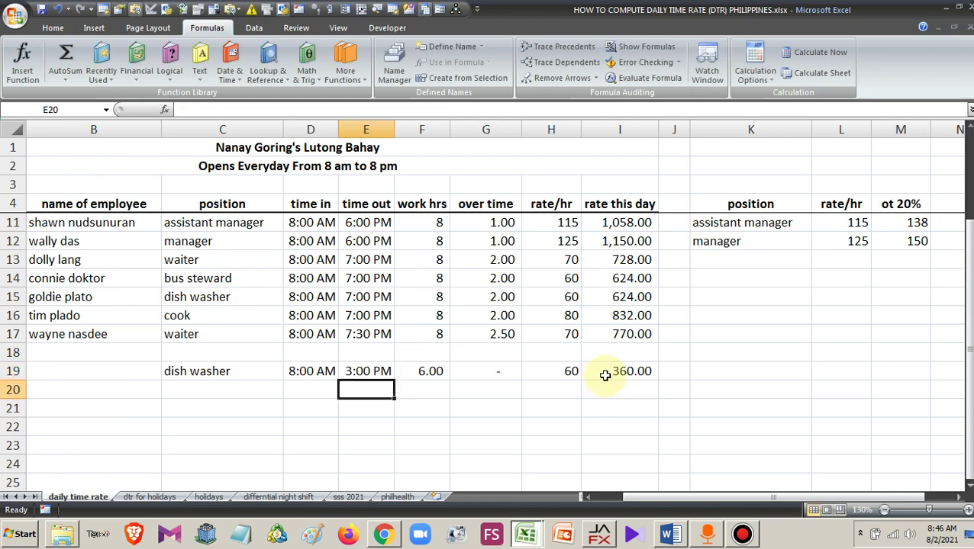
- Commit the 3:00 PM time out and check the G19, H19, I19 and C19 cells
{"action": "left_click", "coordinate": [615, 371]}
{"action": "left_click", "coordinate": [431, 372]}
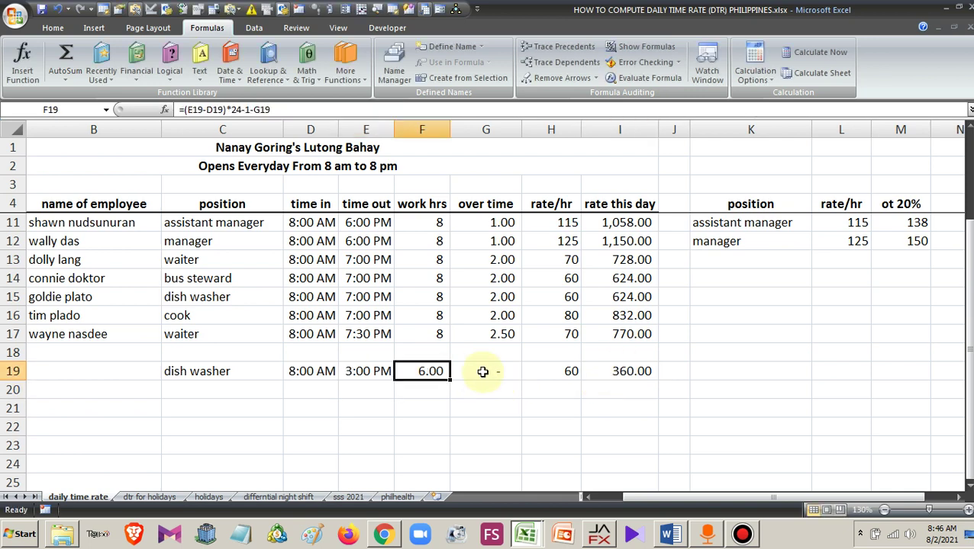
{"action": "left_click", "coordinate": [486, 371]}
{"action": "left_click", "coordinate": [555, 368]}
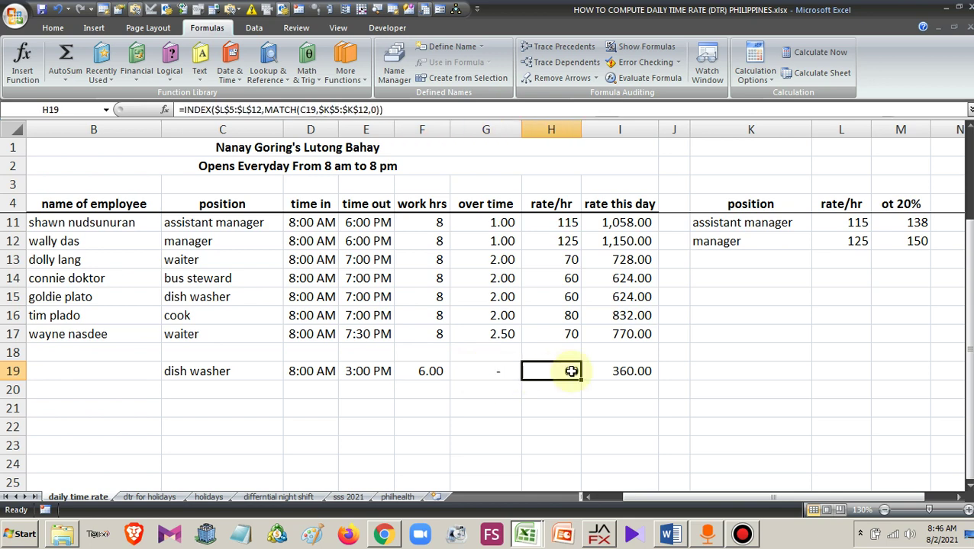
{"action": "left_click", "coordinate": [615, 371]}
{"action": "left_click", "coordinate": [424, 372]}
{"action": "left_click", "coordinate": [490, 372]}
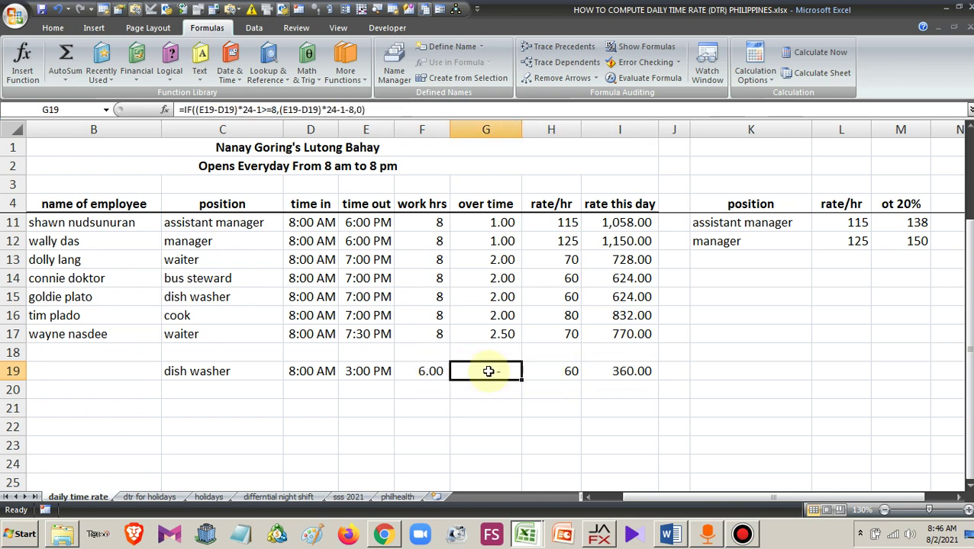
{"action": "left_click", "coordinate": [555, 370]}
{"action": "left_click", "coordinate": [621, 372]}
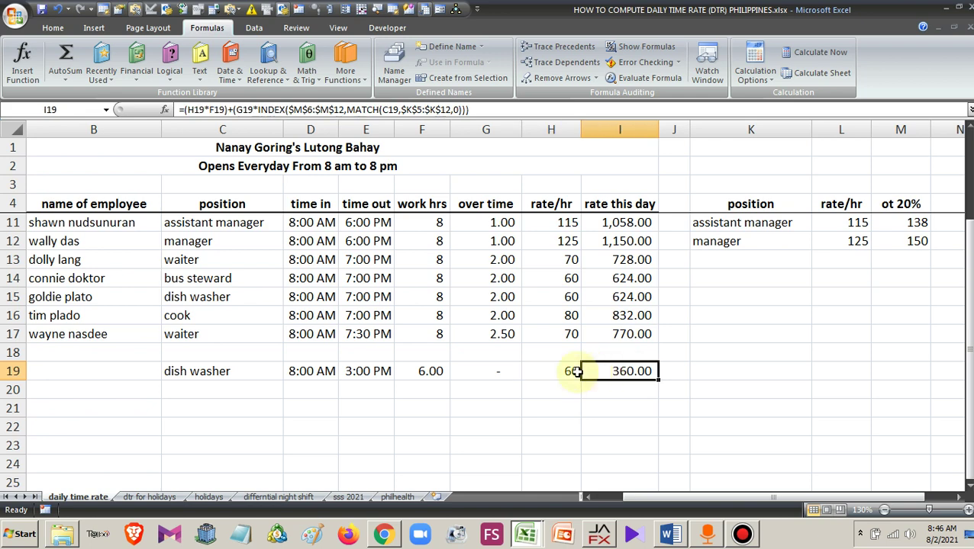
{"action": "left_click", "coordinate": [234, 371]}
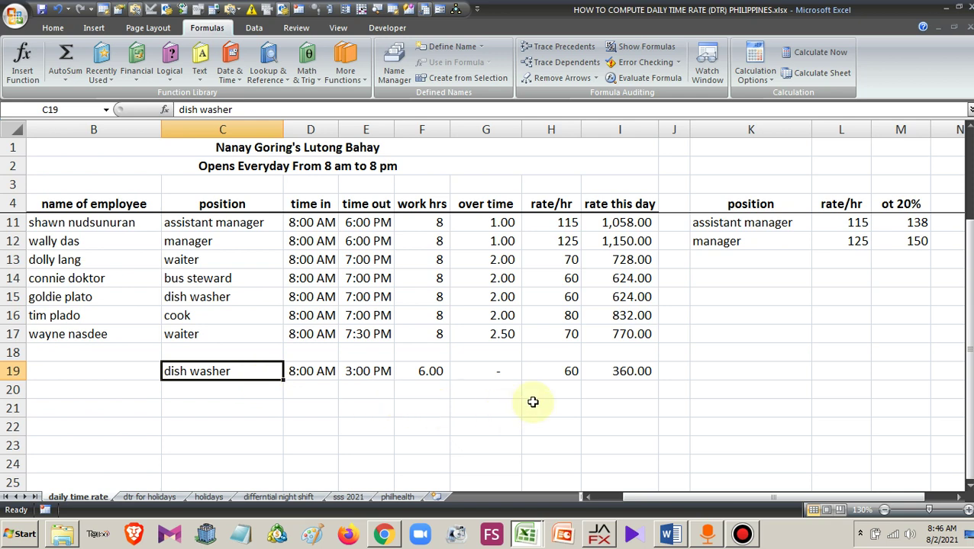
- Compare F19's =(E19-D19)*24-1-G19 work hours formula with the overtime and pay formulas
{"action": "left_click", "coordinate": [447, 372]}
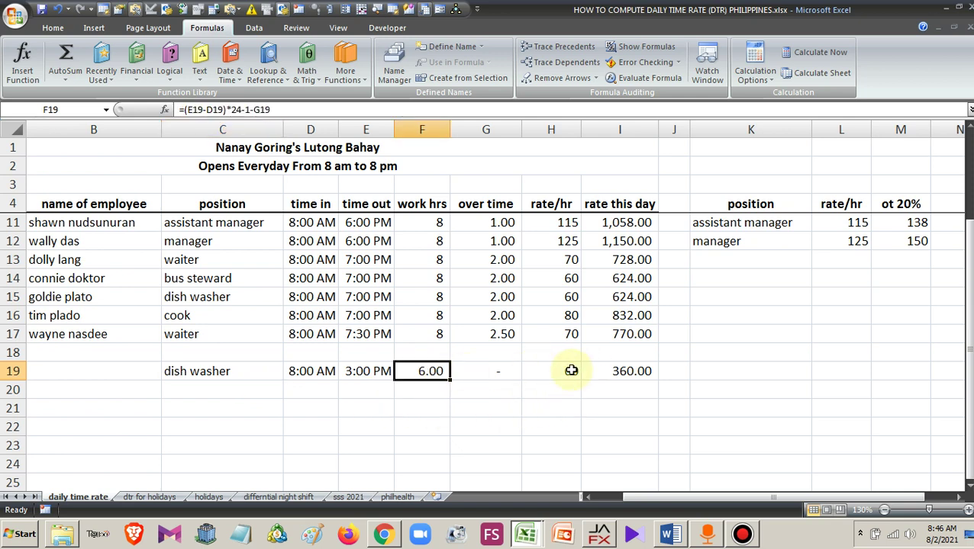
{"action": "left_click", "coordinate": [571, 371]}
{"action": "left_click", "coordinate": [431, 372]}
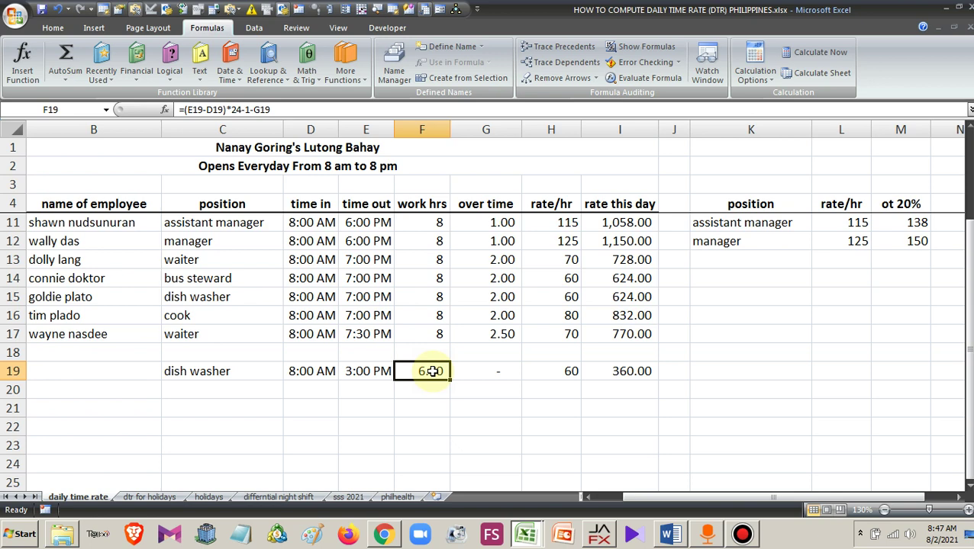
{"action": "left_click", "coordinate": [473, 374]}
{"action": "left_click", "coordinate": [421, 378]}
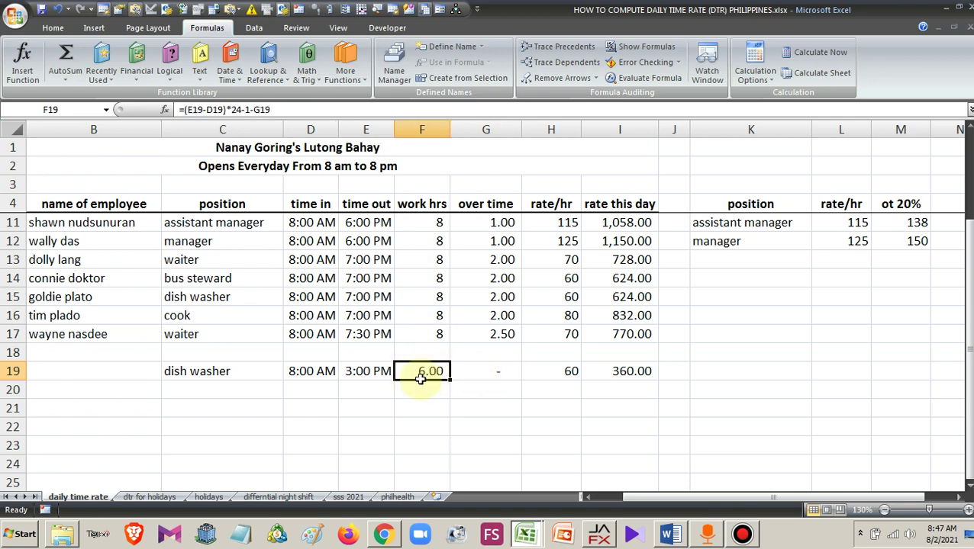
{"action": "left_click", "coordinate": [497, 372]}
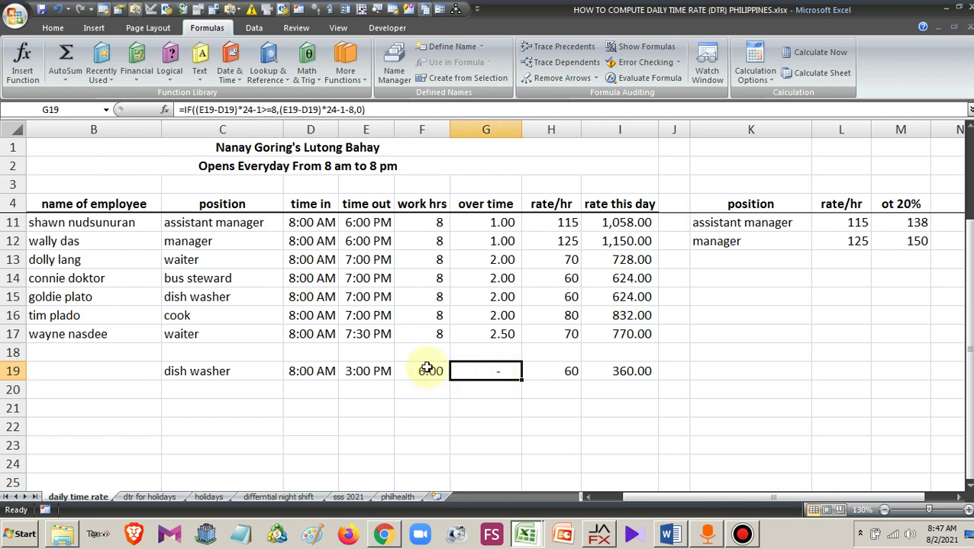
{"action": "left_click", "coordinate": [427, 370]}
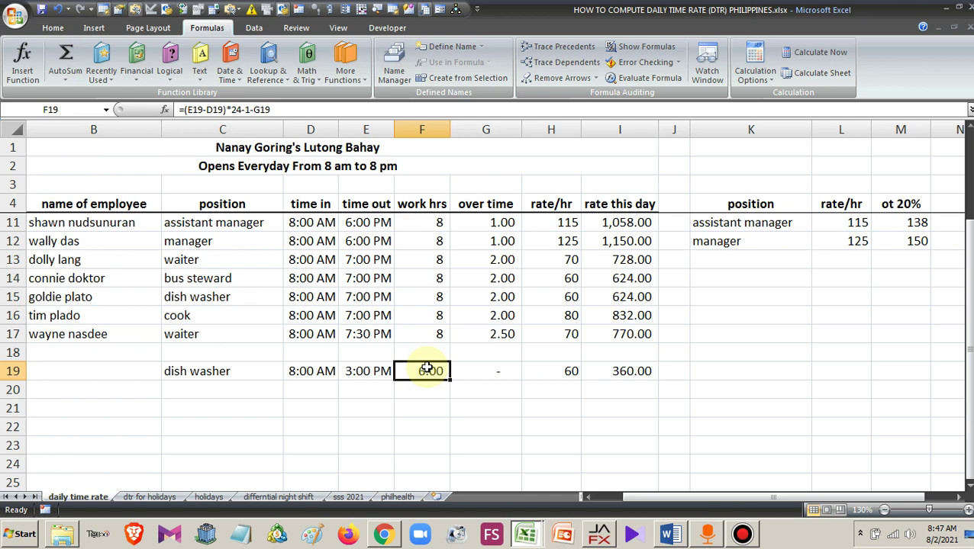
{"action": "left_click", "coordinate": [622, 372]}
{"action": "left_click", "coordinate": [422, 374]}
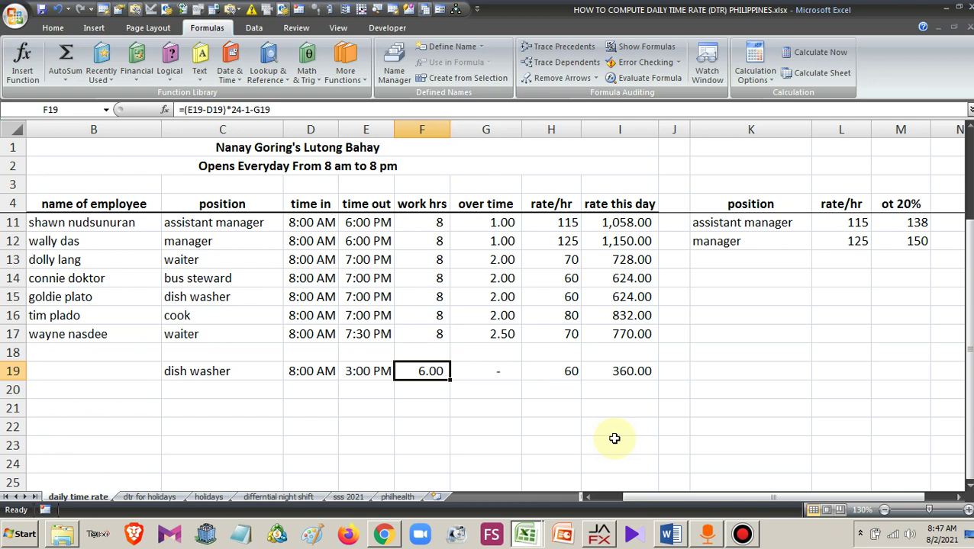
{"action": "left_click", "coordinate": [358, 372]}
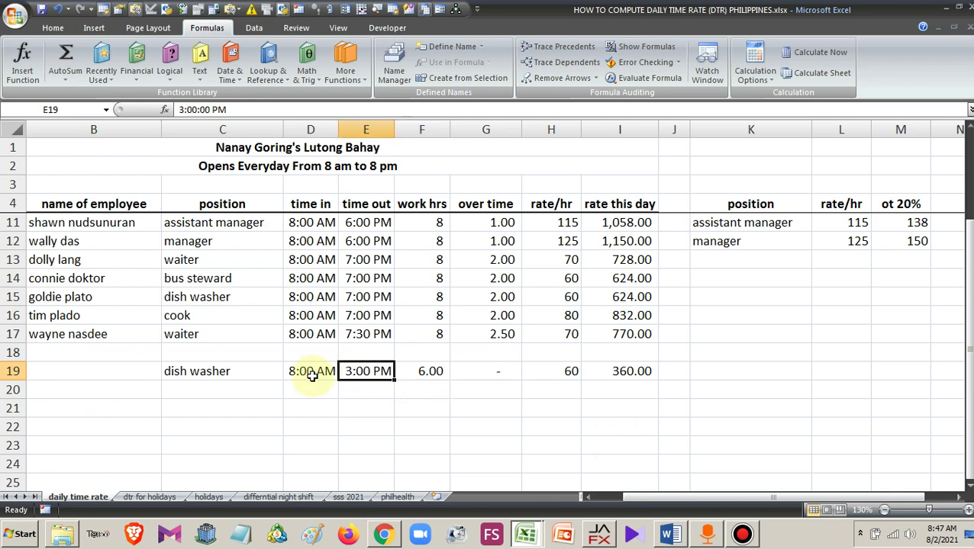
{"action": "key", "text": "Left"}
{"action": "key", "text": "Left"}
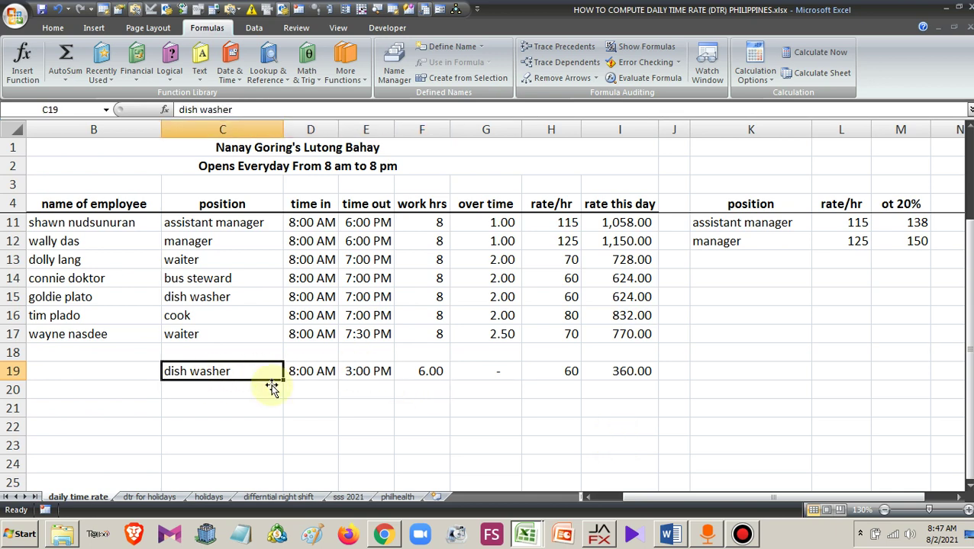
{"action": "left_click", "coordinate": [588, 496]}
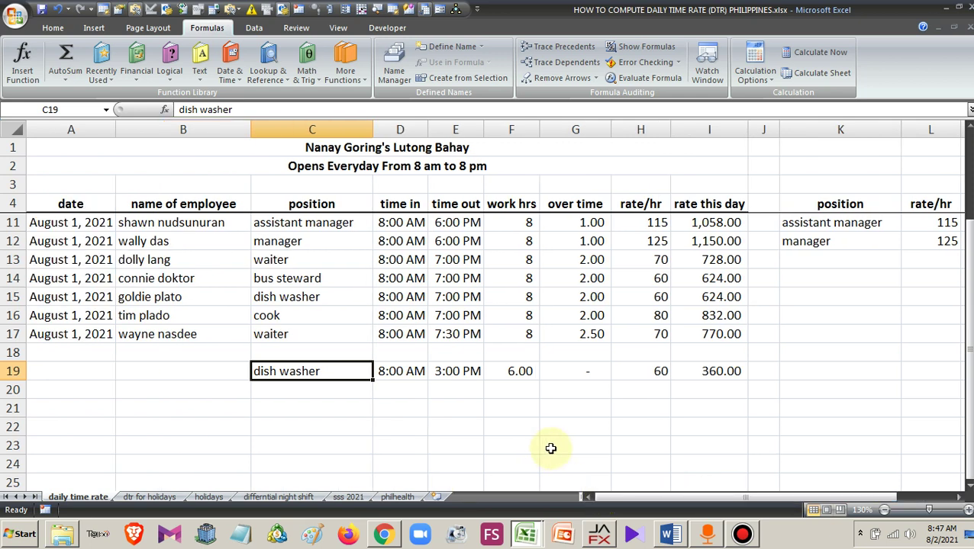
{"action": "scroll", "coordinate": [551, 448], "scroll_direction": "up", "scroll_amount": 2}
{"action": "scroll", "coordinate": [550, 448], "scroll_direction": "down", "scroll_amount": 2}
{"action": "left_click", "coordinate": [395, 370]}
{"action": "left_click", "coordinate": [456, 371]}
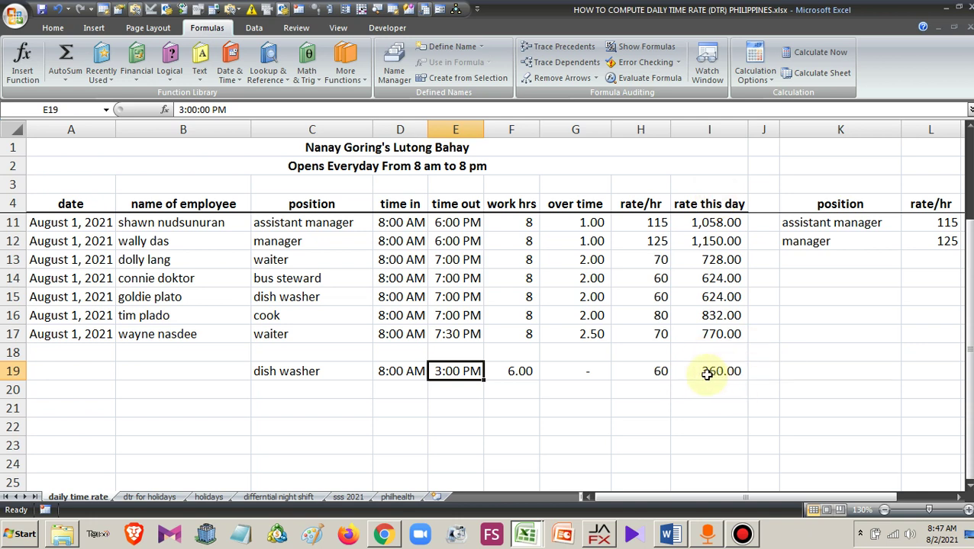
- Change E19's time out to 5:00 PM and compare with the employee rows above
{"action": "double_click", "coordinate": [430, 373]}
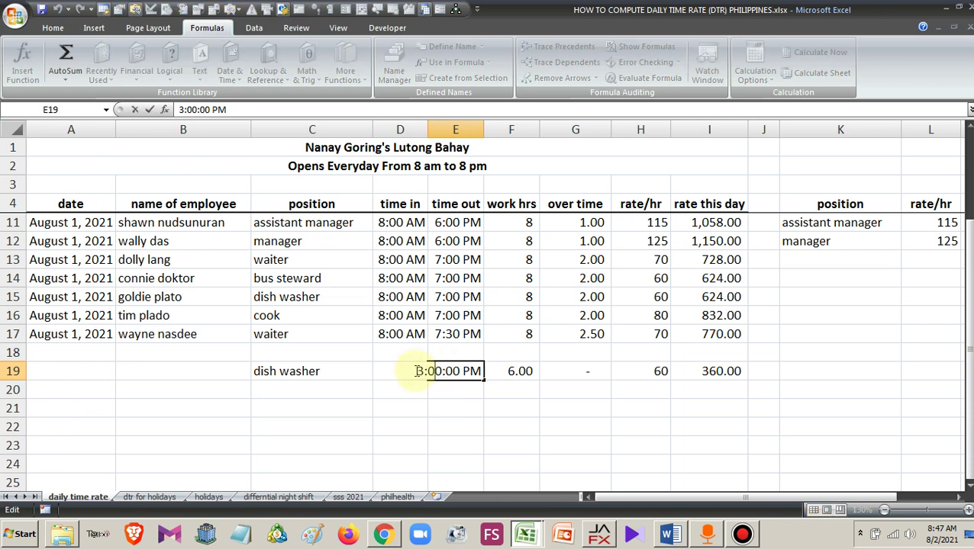
{"action": "left_click_drag", "start_coordinate": [420, 371], "coordinate": [374, 371]}
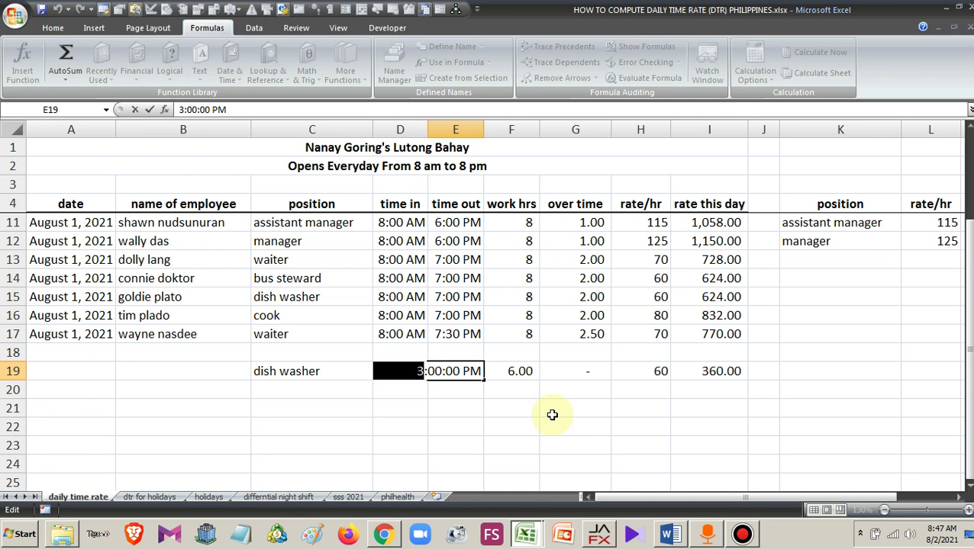
{"action": "type", "text": "5"}
{"action": "key", "text": "Return"}
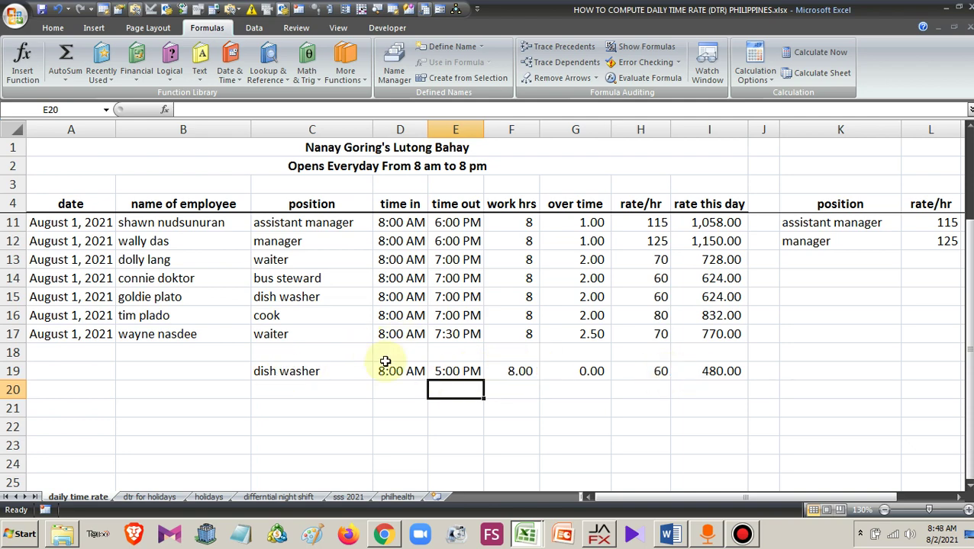
{"action": "scroll", "coordinate": [385, 362], "scroll_direction": "up", "scroll_amount": 2}
{"action": "scroll", "coordinate": [386, 362], "scroll_direction": "down", "scroll_amount": 1}
{"action": "scroll", "coordinate": [385, 362], "scroll_direction": "down", "scroll_amount": 1}
{"action": "scroll", "coordinate": [386, 362], "scroll_direction": "up", "scroll_amount": 2}
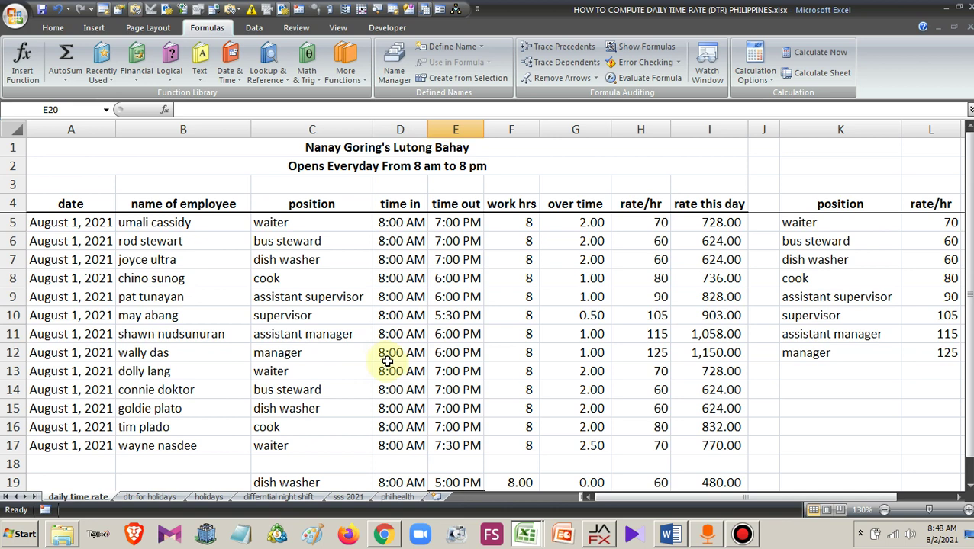
{"action": "scroll", "coordinate": [388, 361], "scroll_direction": "down", "scroll_amount": 1}
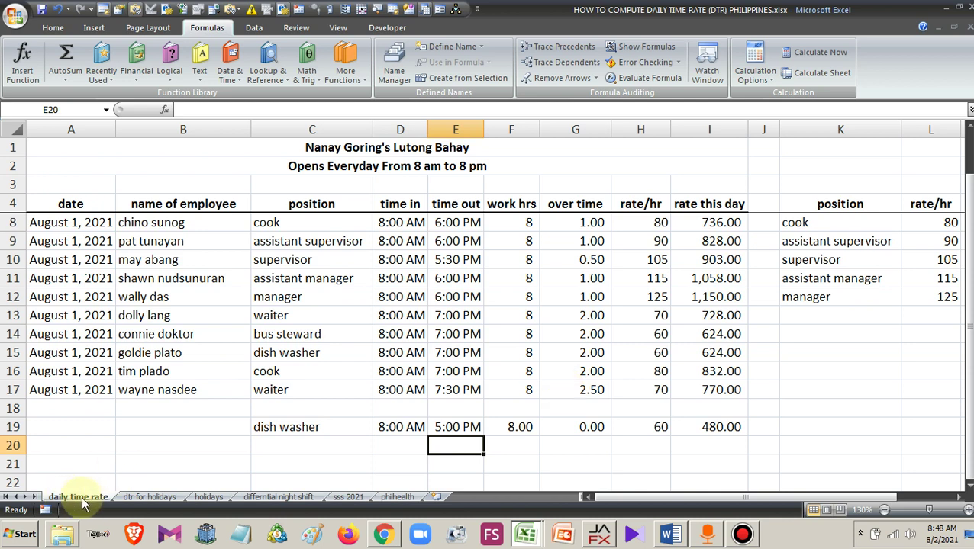
{"action": "left_click", "coordinate": [163, 496]}
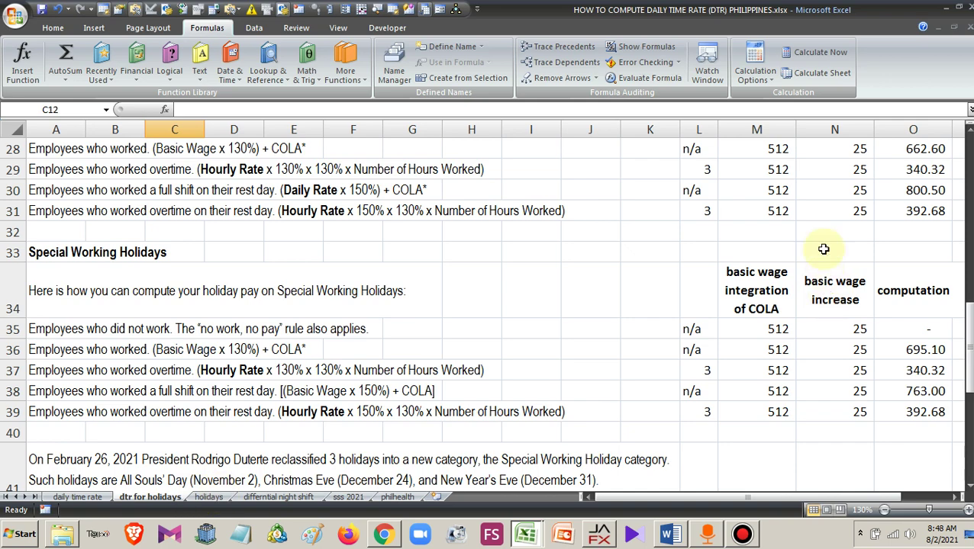
{"action": "left_click", "coordinate": [278, 497]}
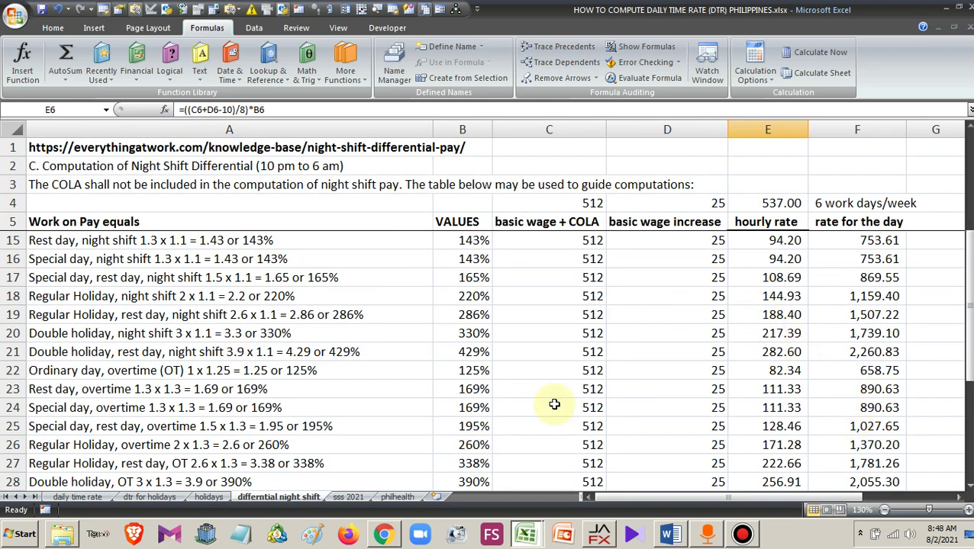
{"action": "left_click", "coordinate": [78, 496]}
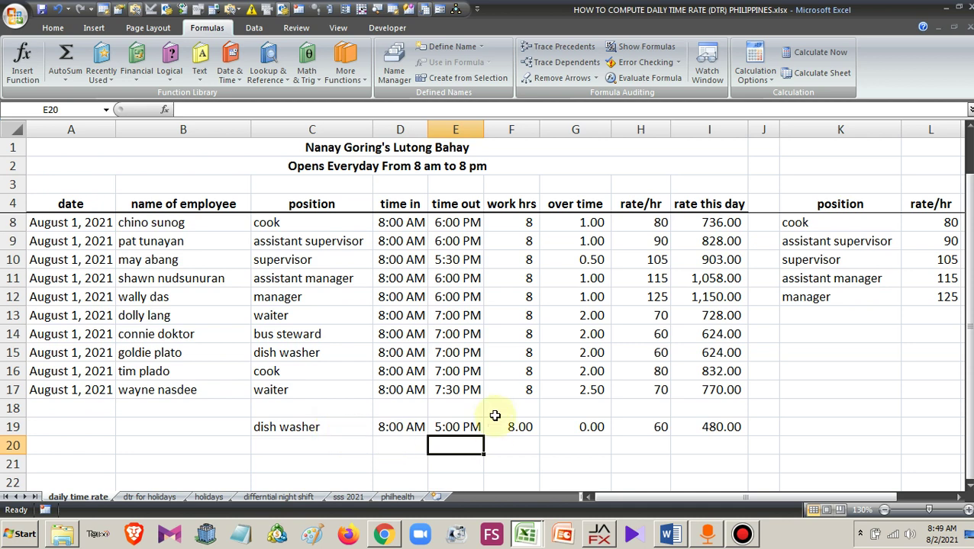
{"action": "left_click", "coordinate": [715, 432]}
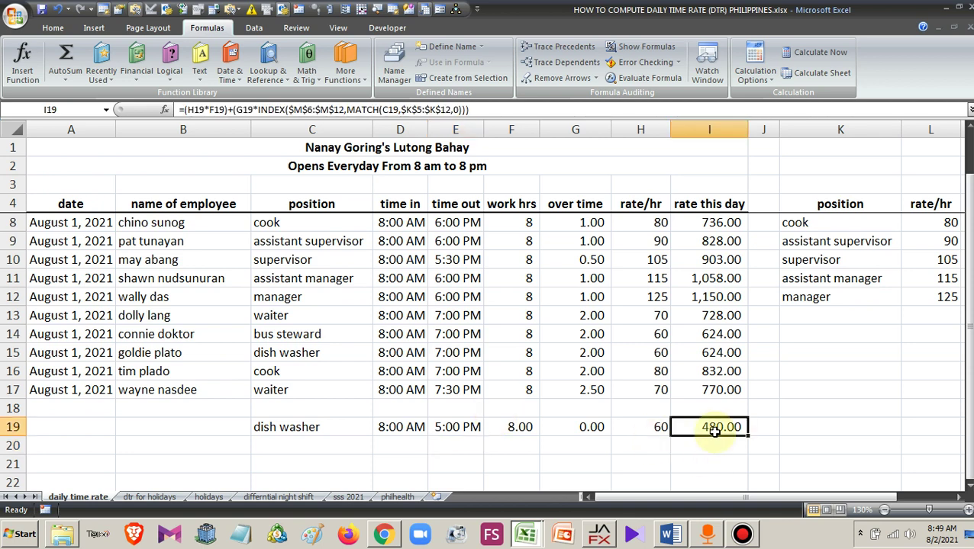